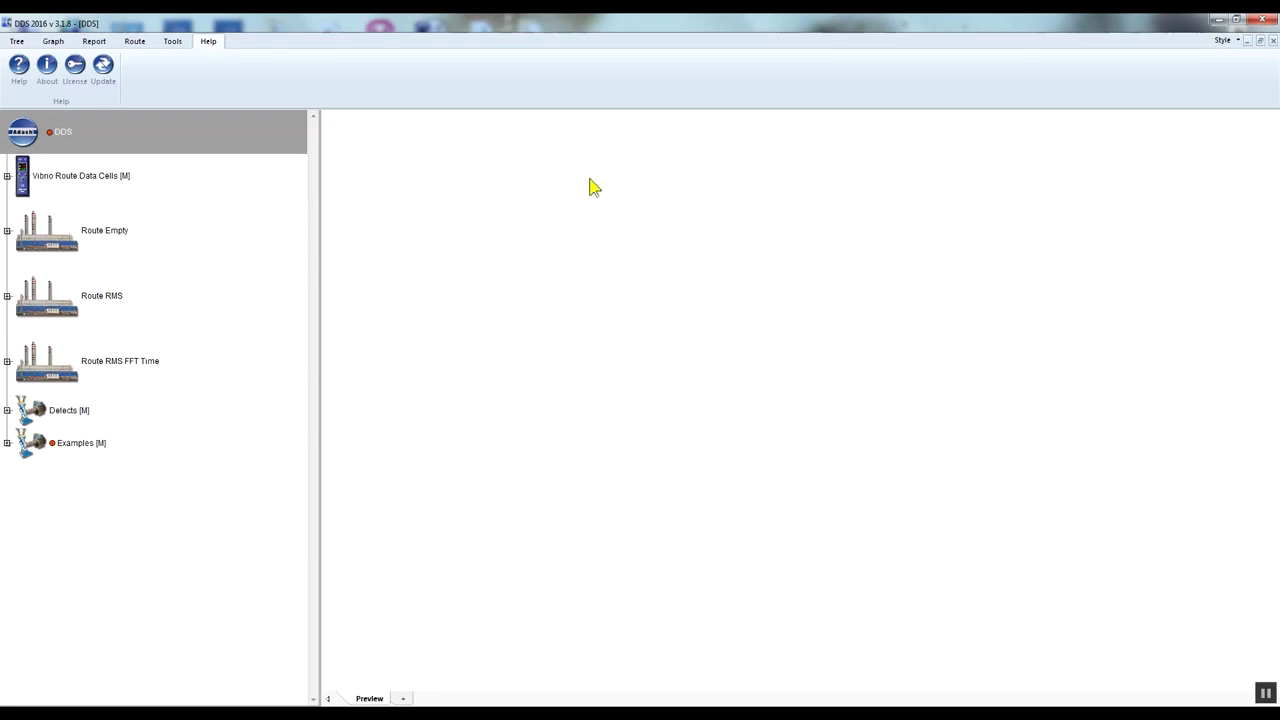
pyautogui.click(18, 41)
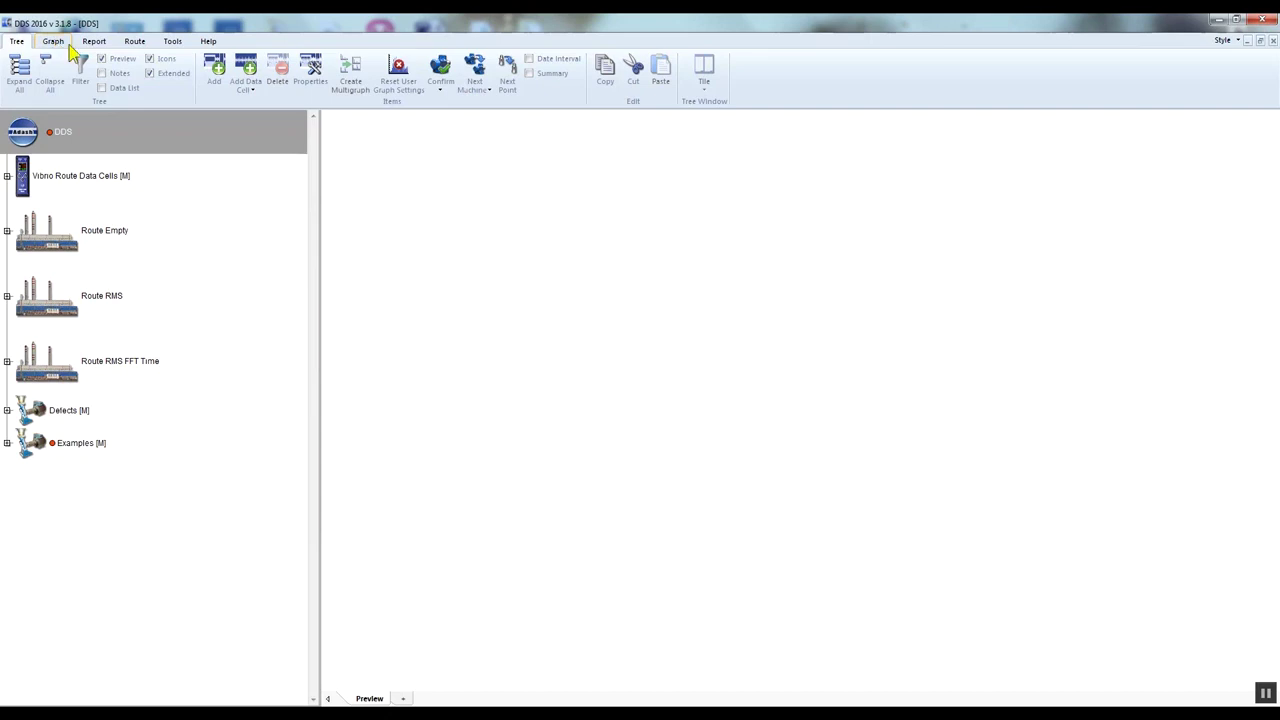
pyautogui.click(64, 45)
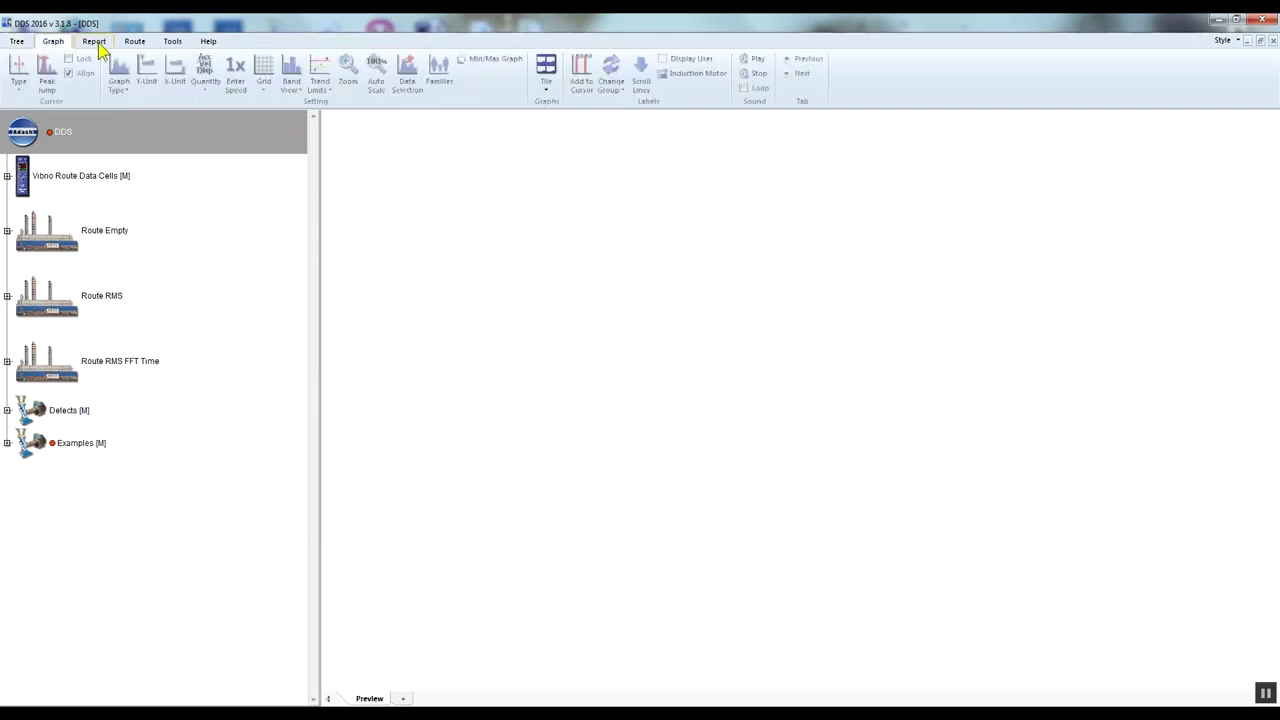
pyautogui.click(99, 48)
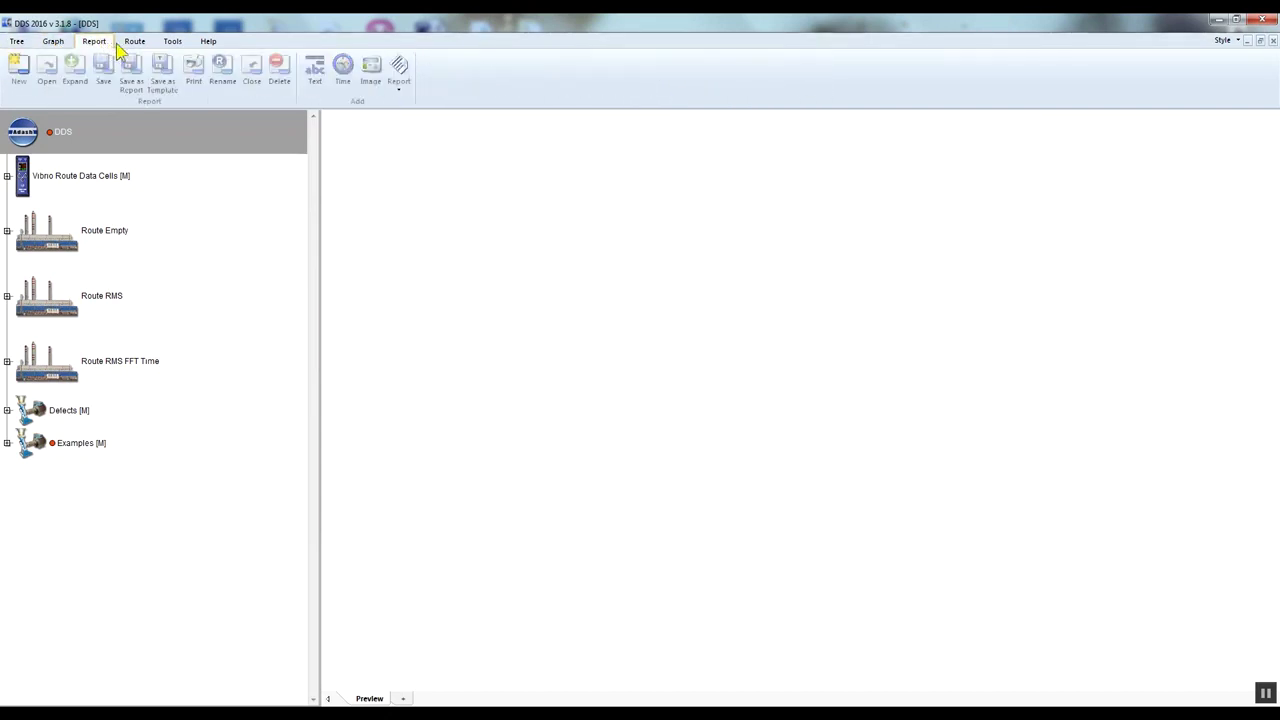
# Open the global settings and check which application languages are available, keeping English
pyautogui.click(182, 47)
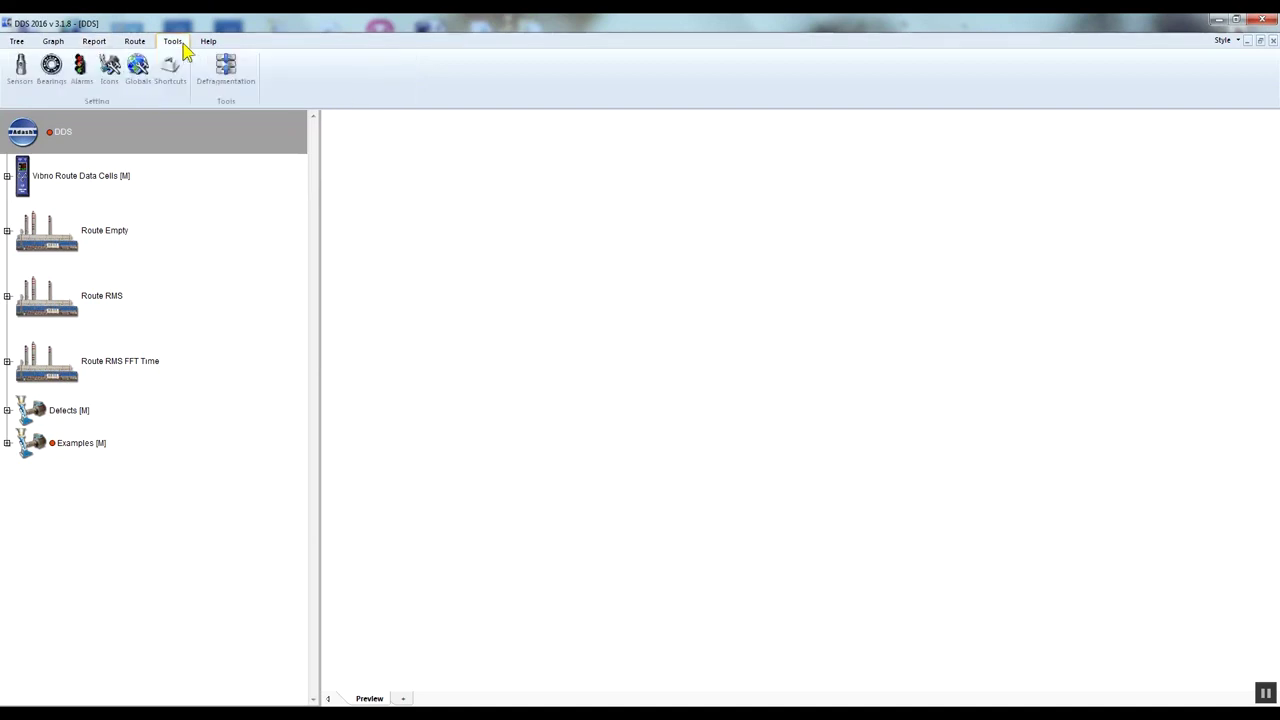
pyautogui.click(142, 84)
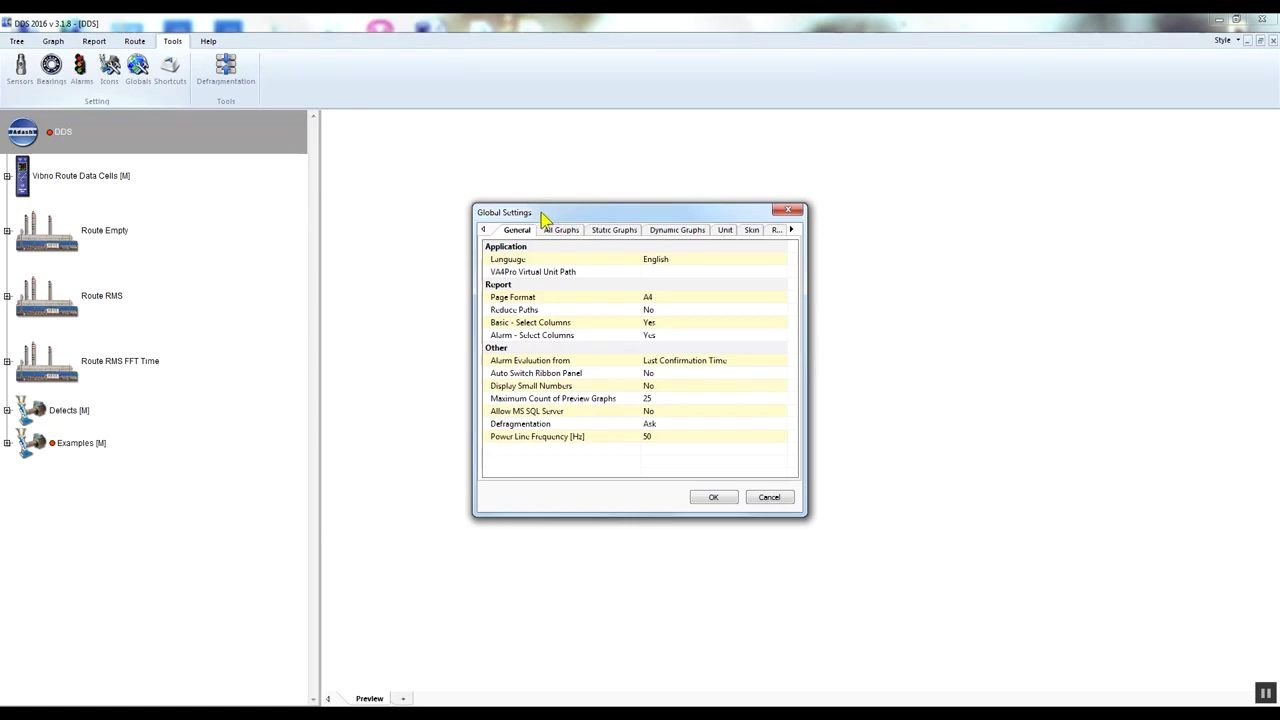
pyautogui.click(708, 265)
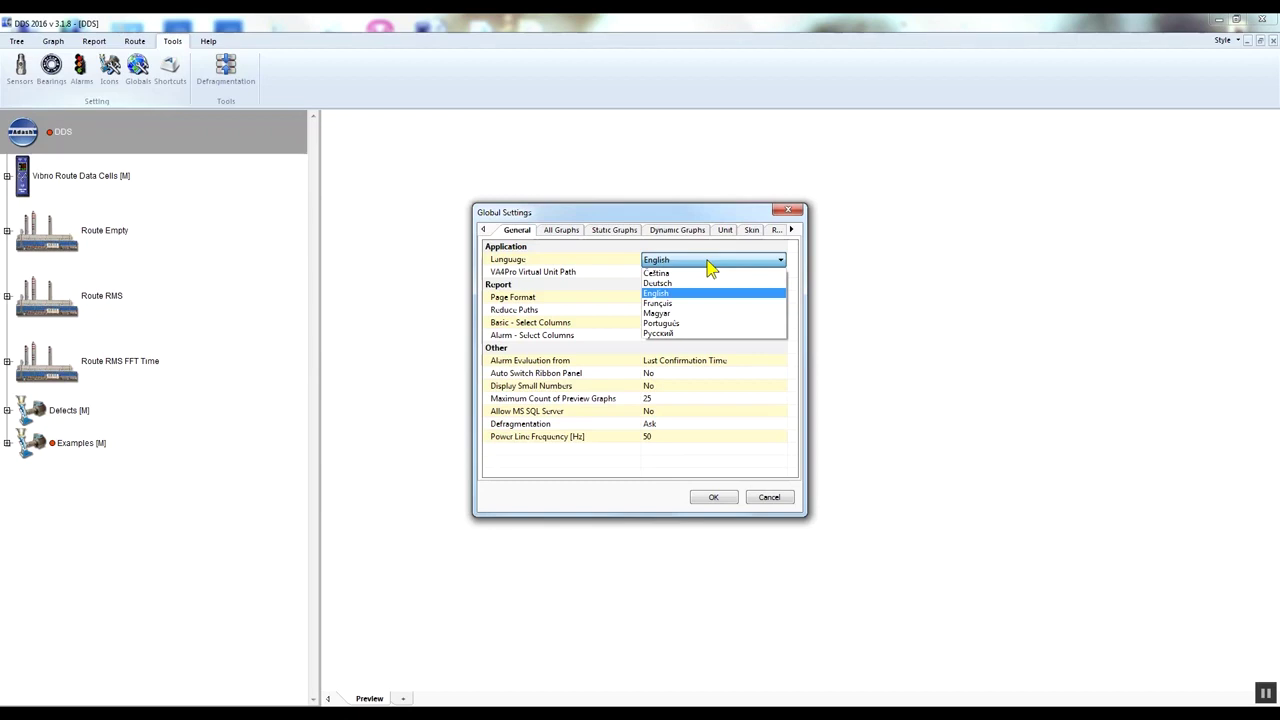
pyautogui.click(708, 265)
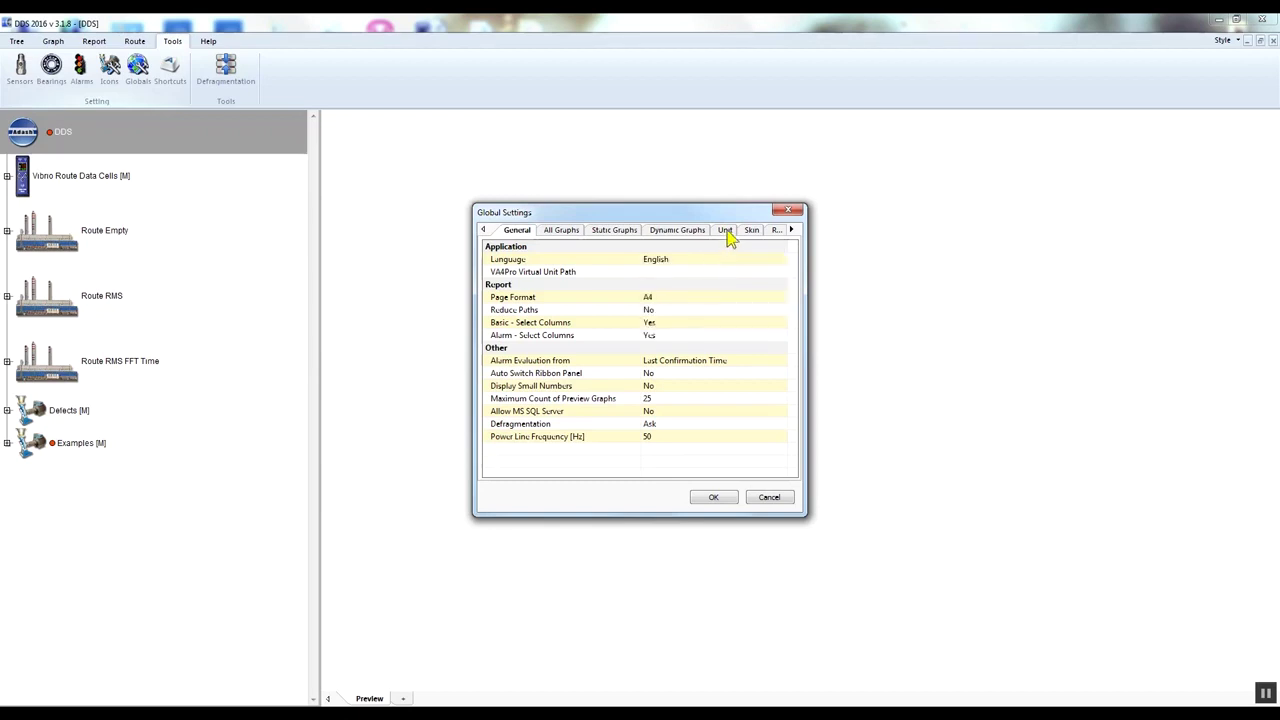
# Check the available unit systems in the global settings, keep Metric, and accept the settings
pyautogui.click(728, 235)
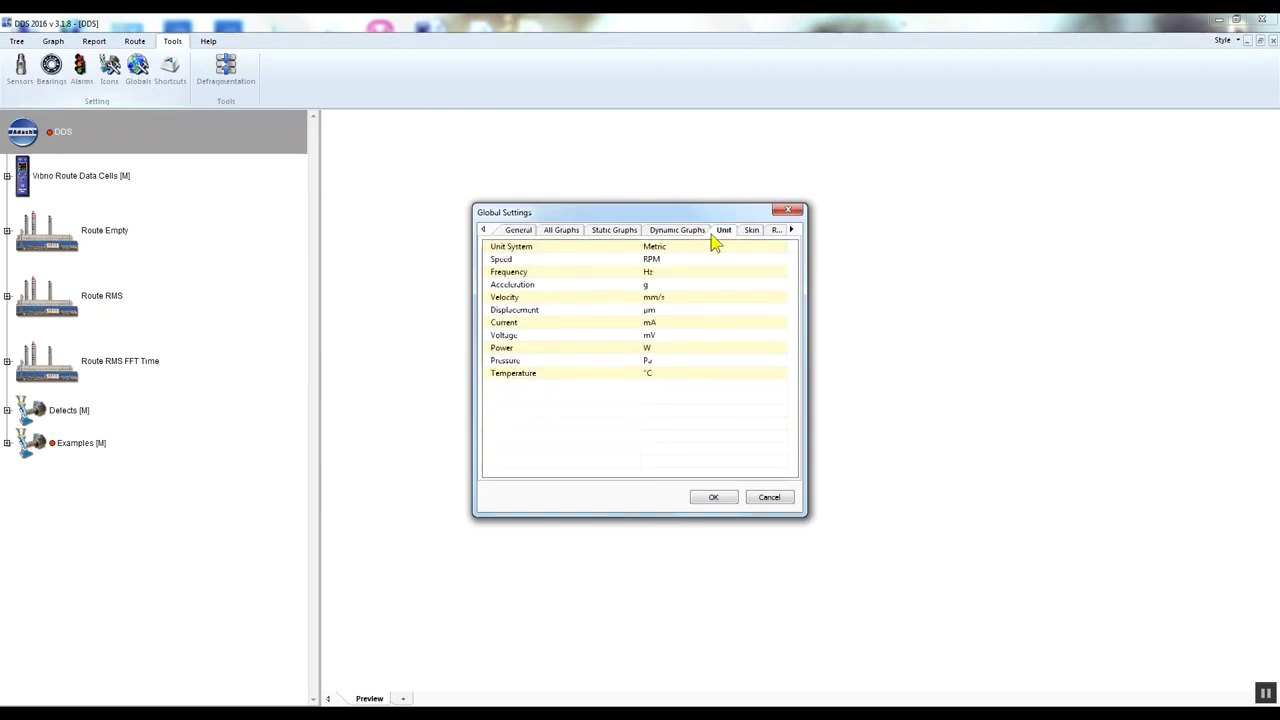
pyautogui.click(700, 250)
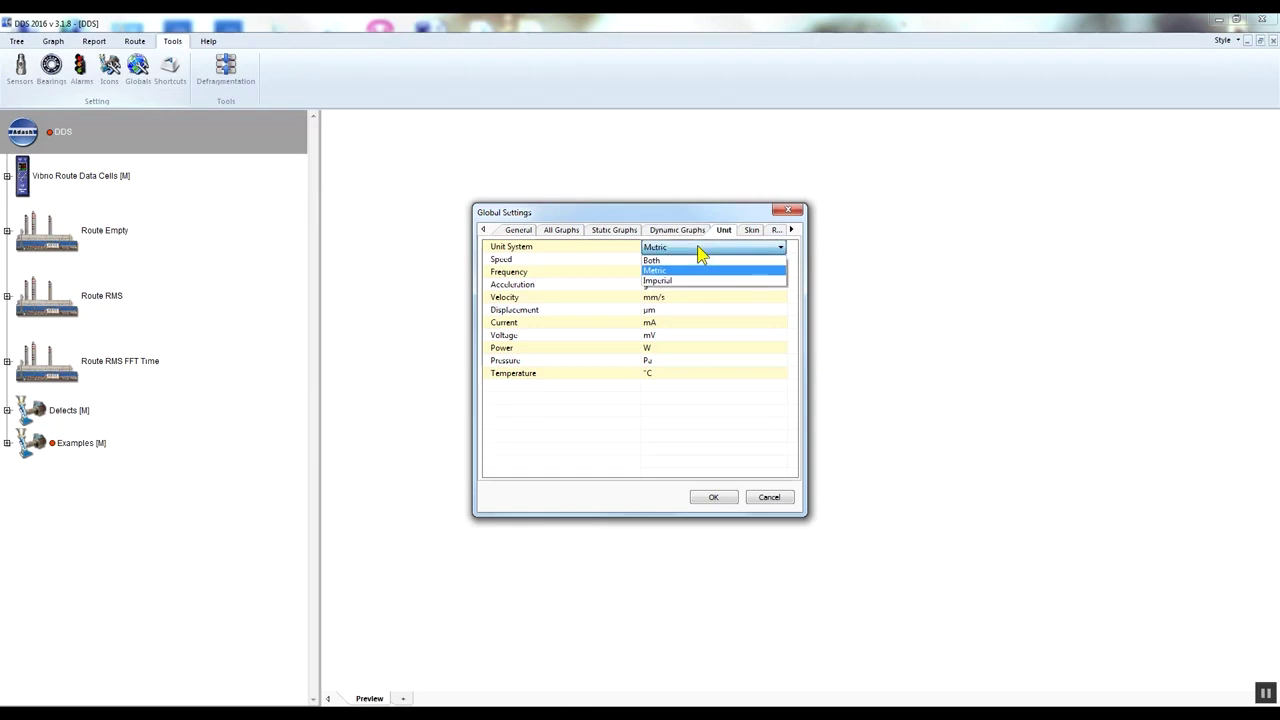
pyautogui.click(700, 251)
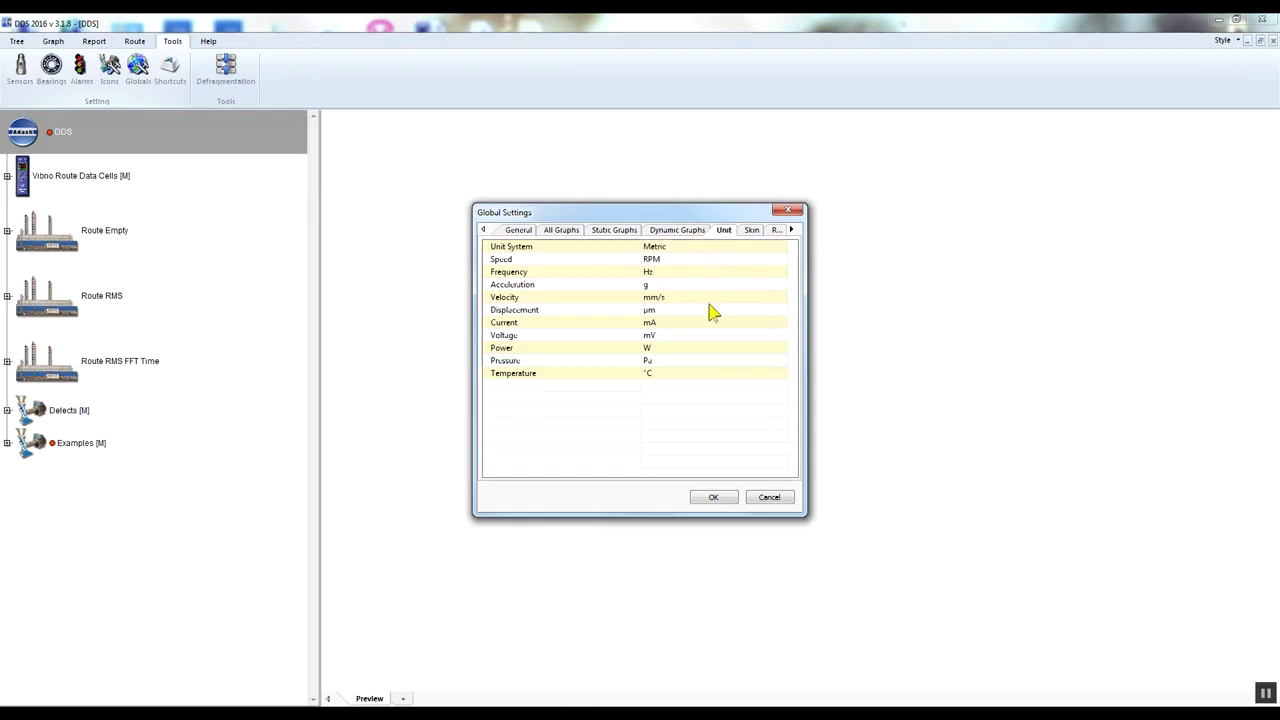
pyautogui.click(727, 497)
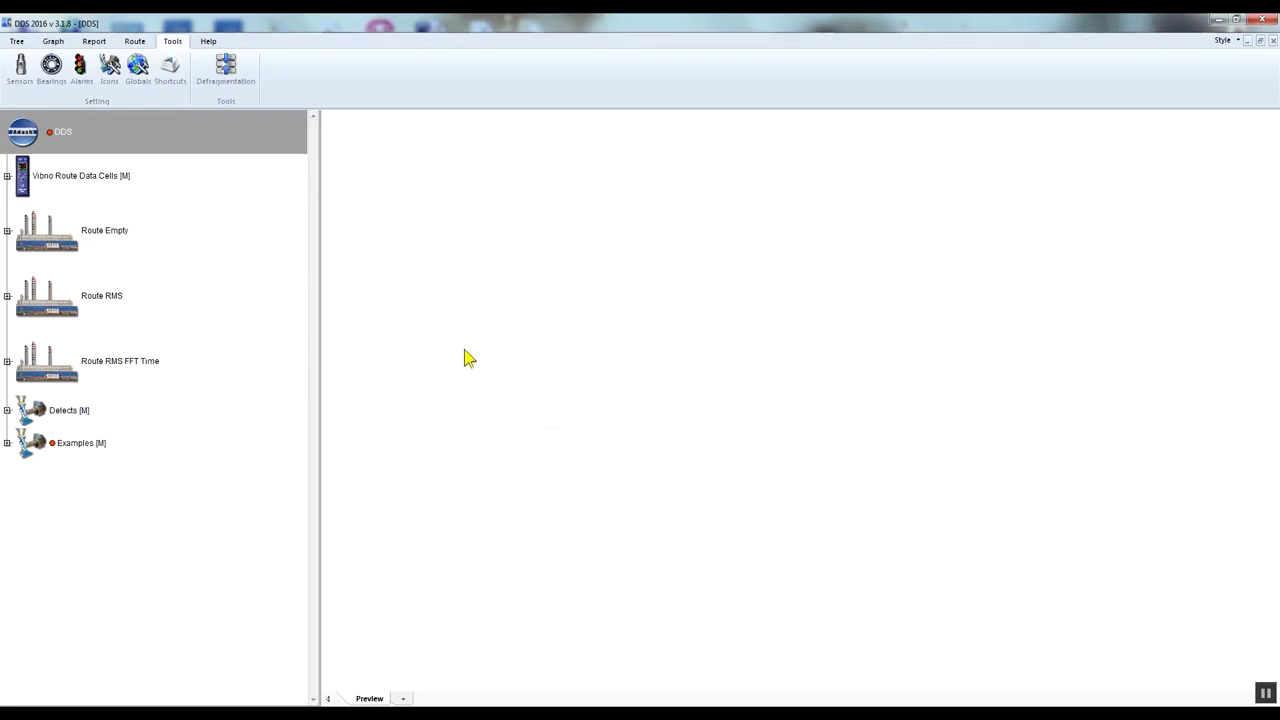
# Review the definition of the AC150 sensor in the sensor settings, then close them
pyautogui.click(22, 80)
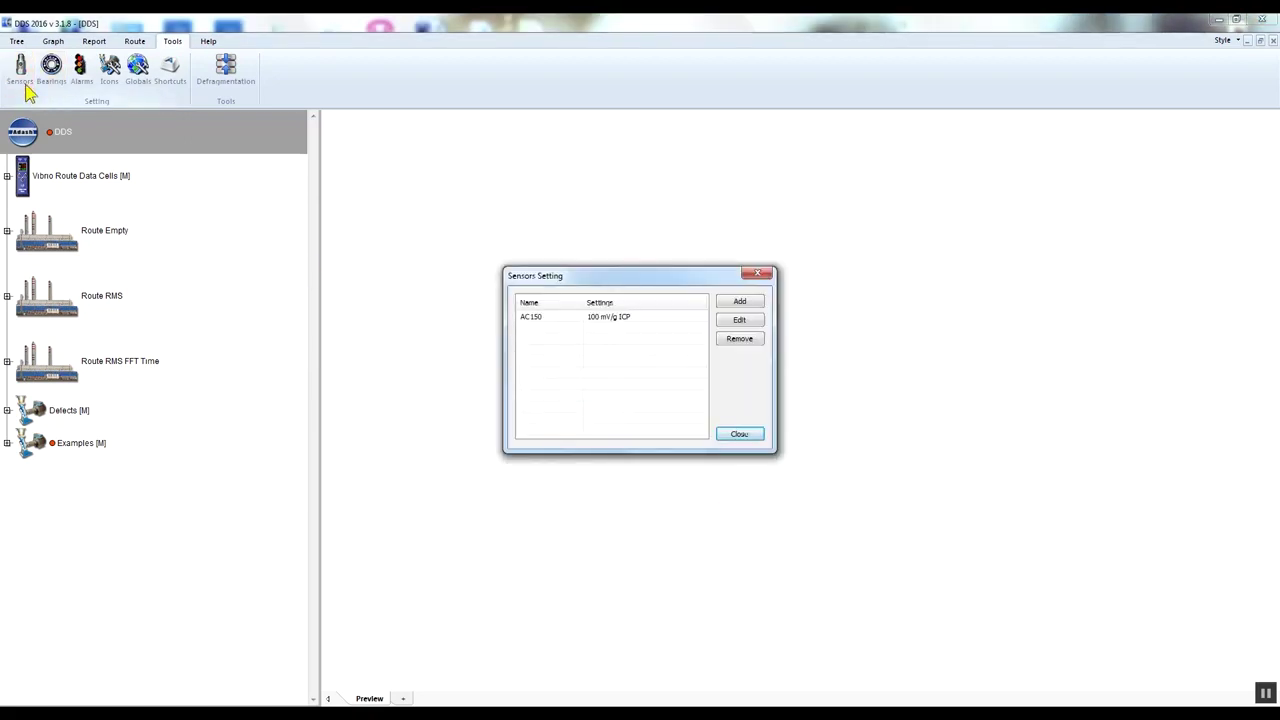
pyautogui.doubleClick(636, 318)
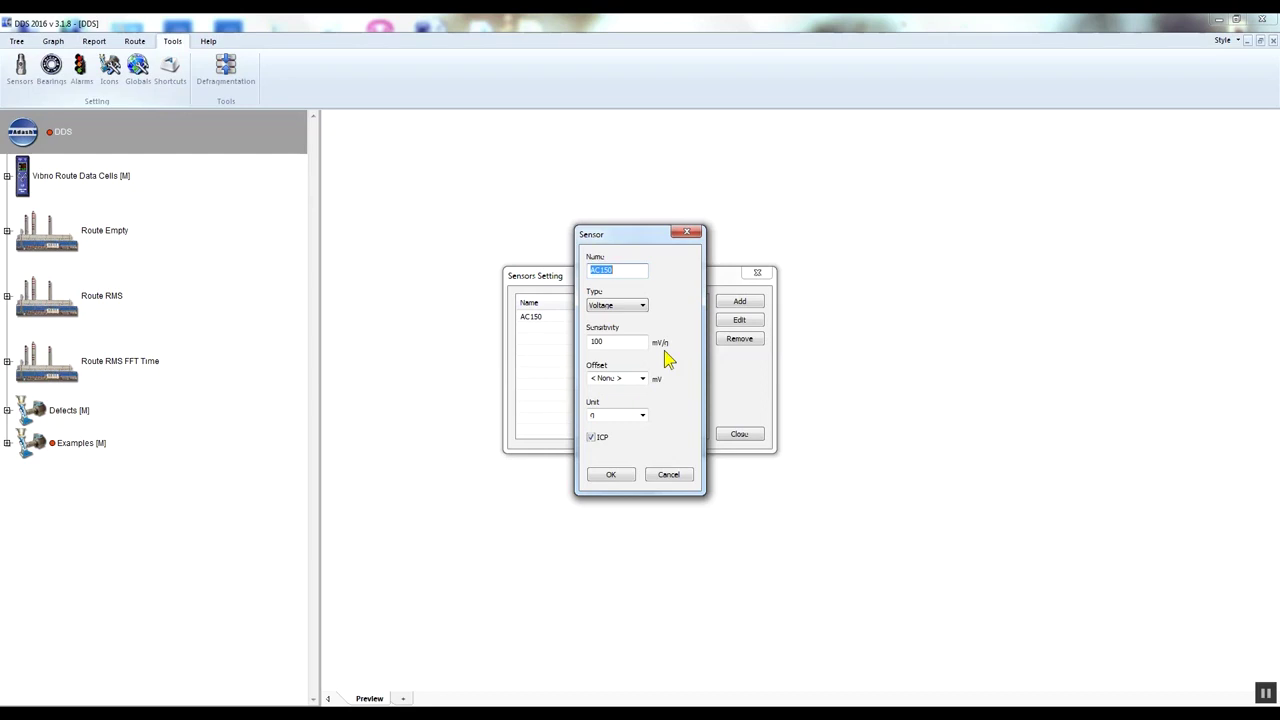
pyautogui.click(620, 476)
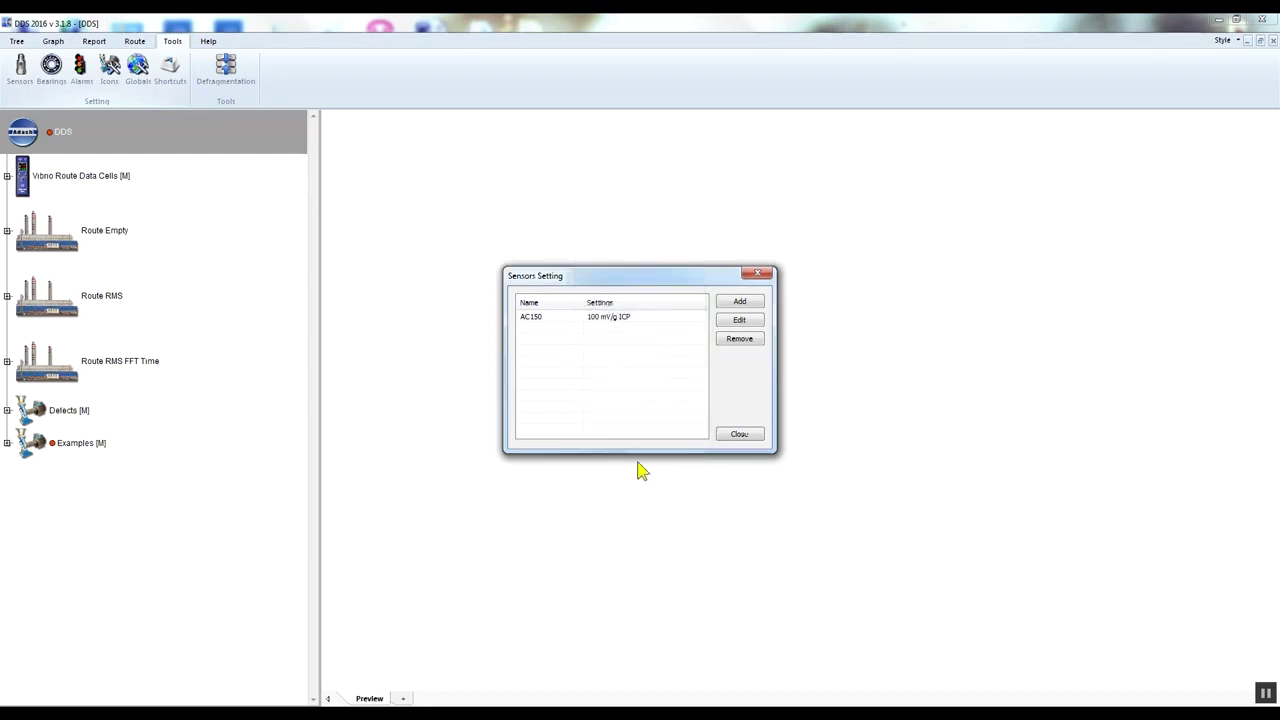
pyautogui.click(731, 437)
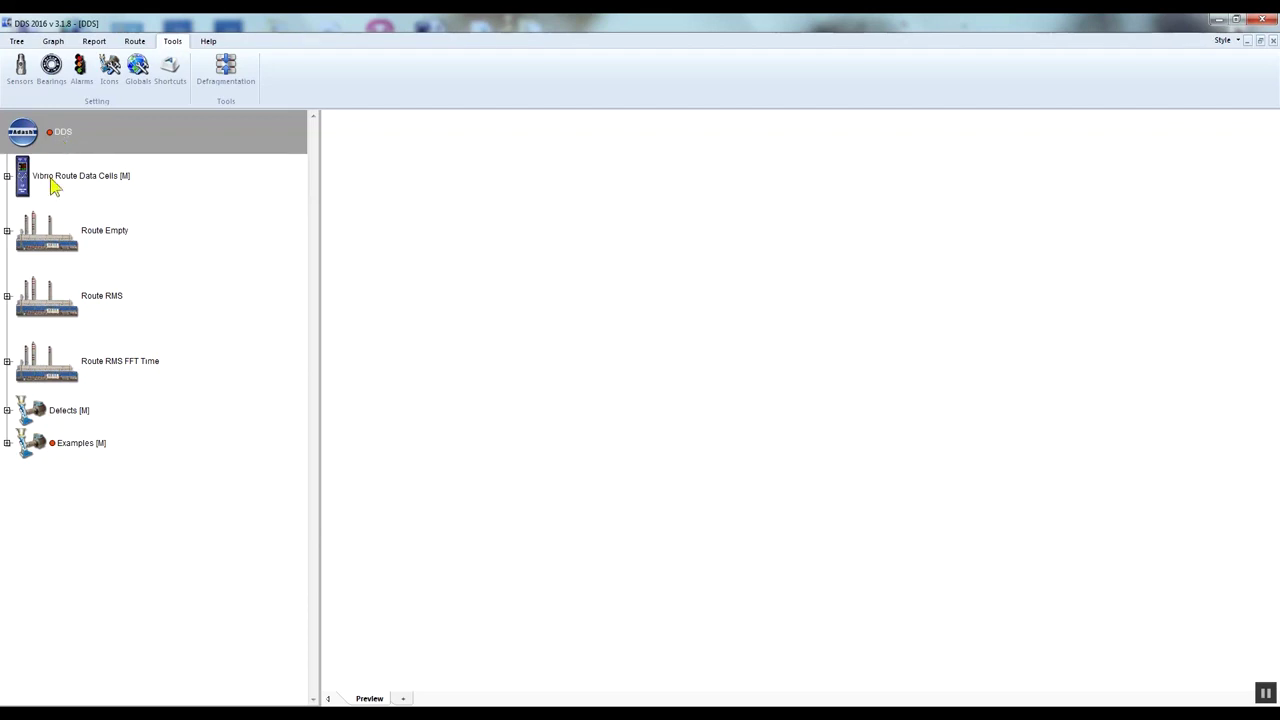
# Expand the Route RMS tree through Unit1 and Pump1 down to the data cells of measurement point L1
pyautogui.click(55, 230)
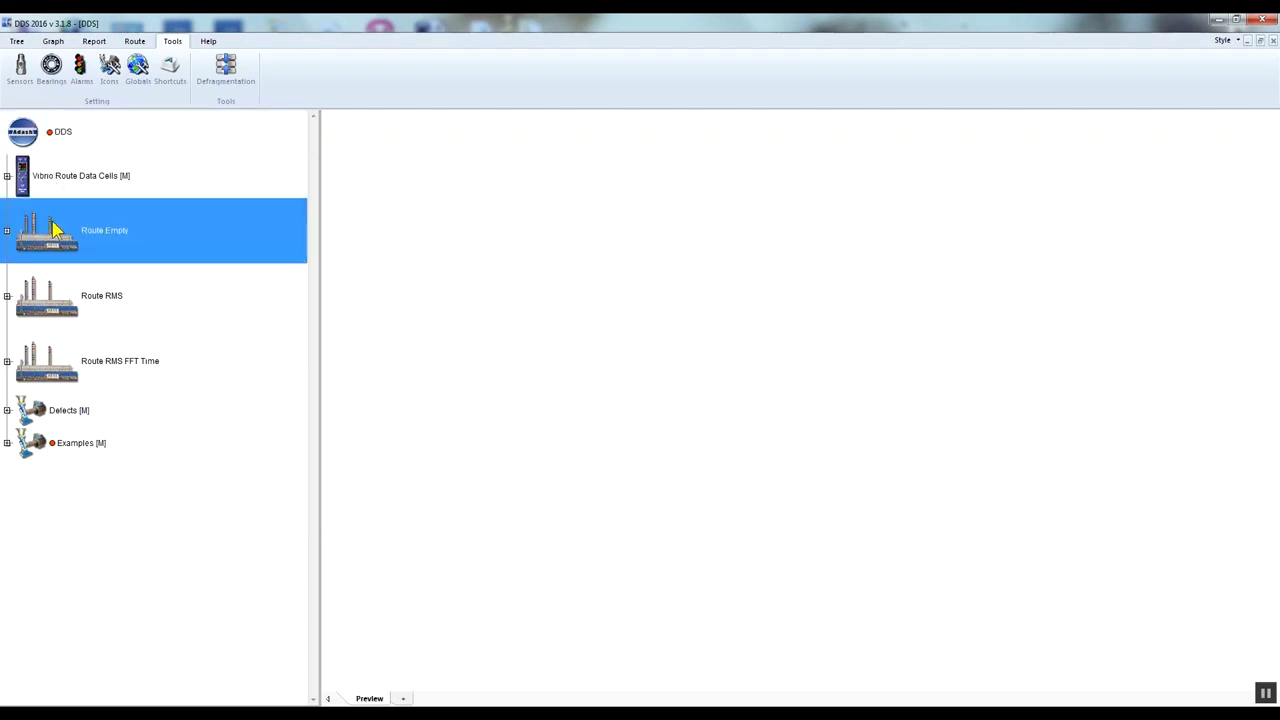
pyautogui.click(57, 311)
pyautogui.click(7, 296)
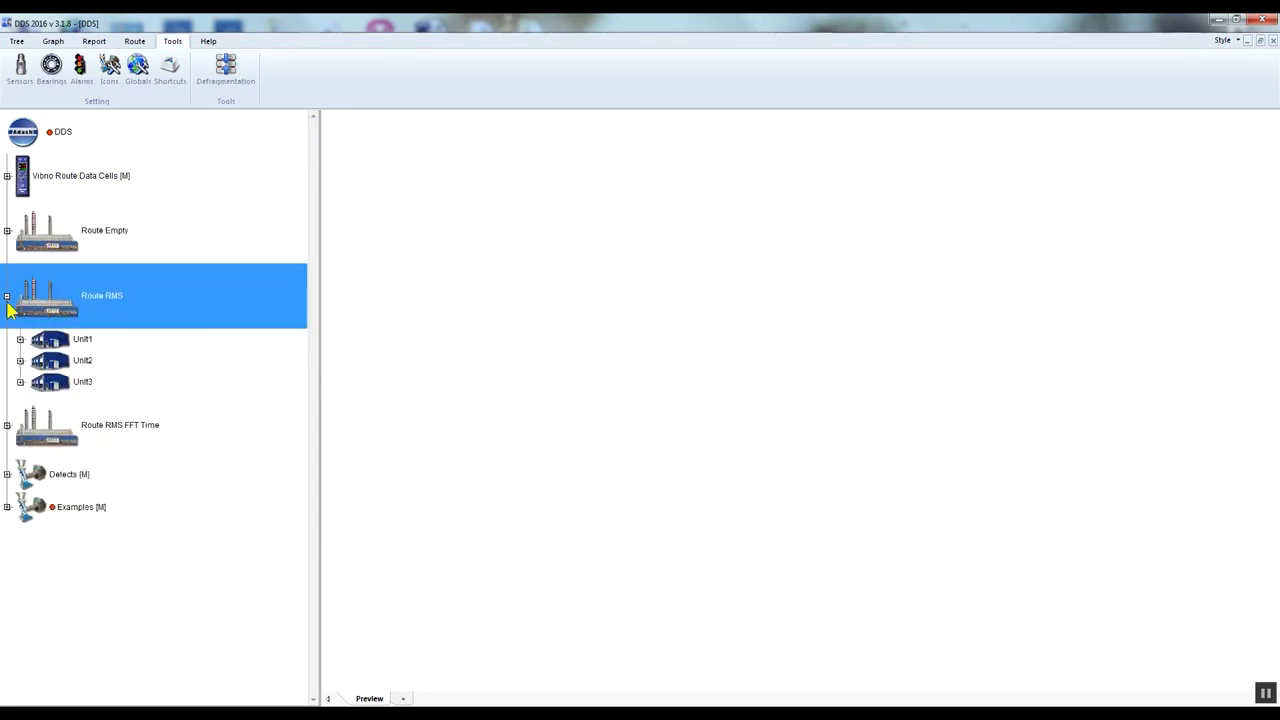
pyautogui.click(20, 339)
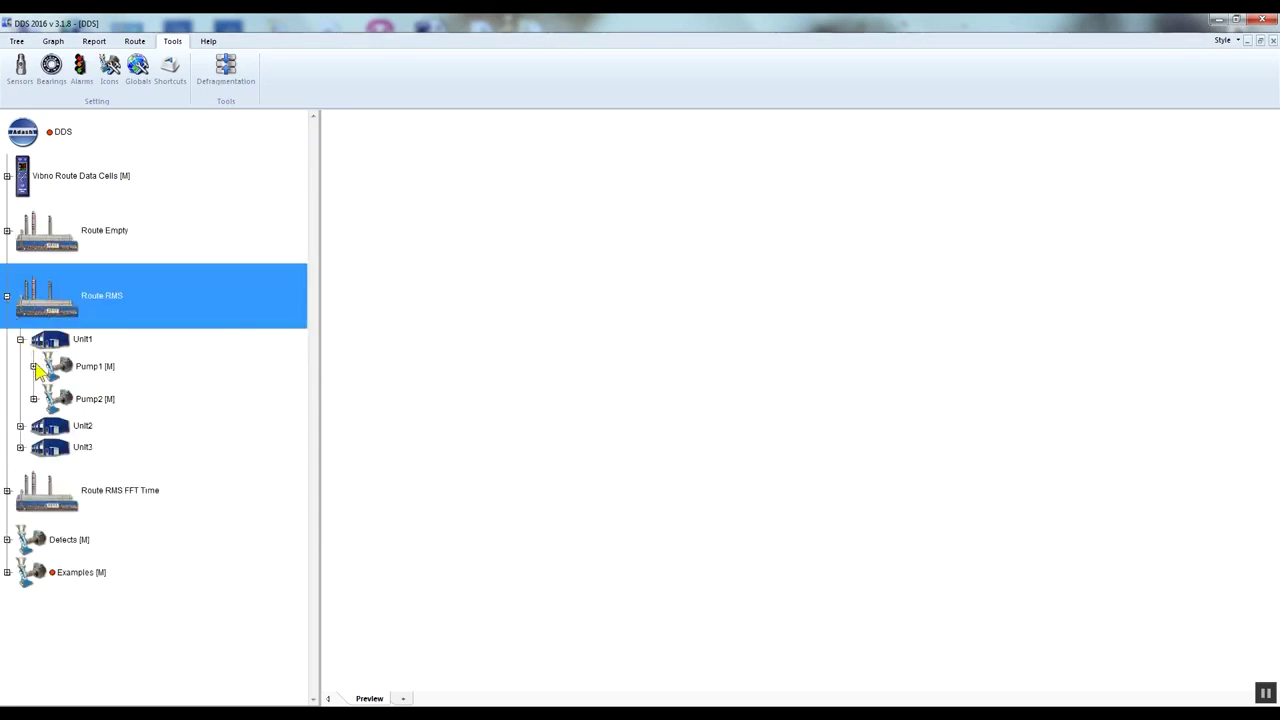
pyautogui.click(33, 366)
pyautogui.click(47, 394)
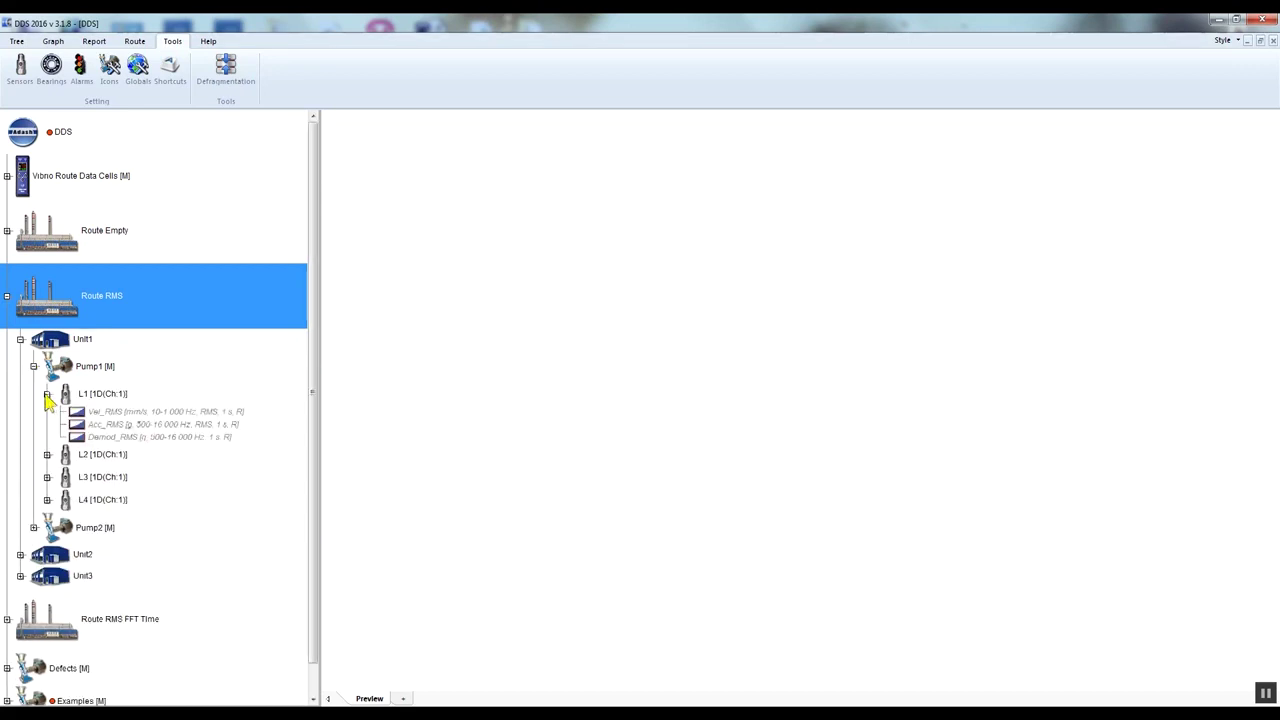
# Preview point L1 of Pump1 and select its Vel_RMS, Acc_RMS and Demod_RMS data cells together
pyautogui.click(136, 396)
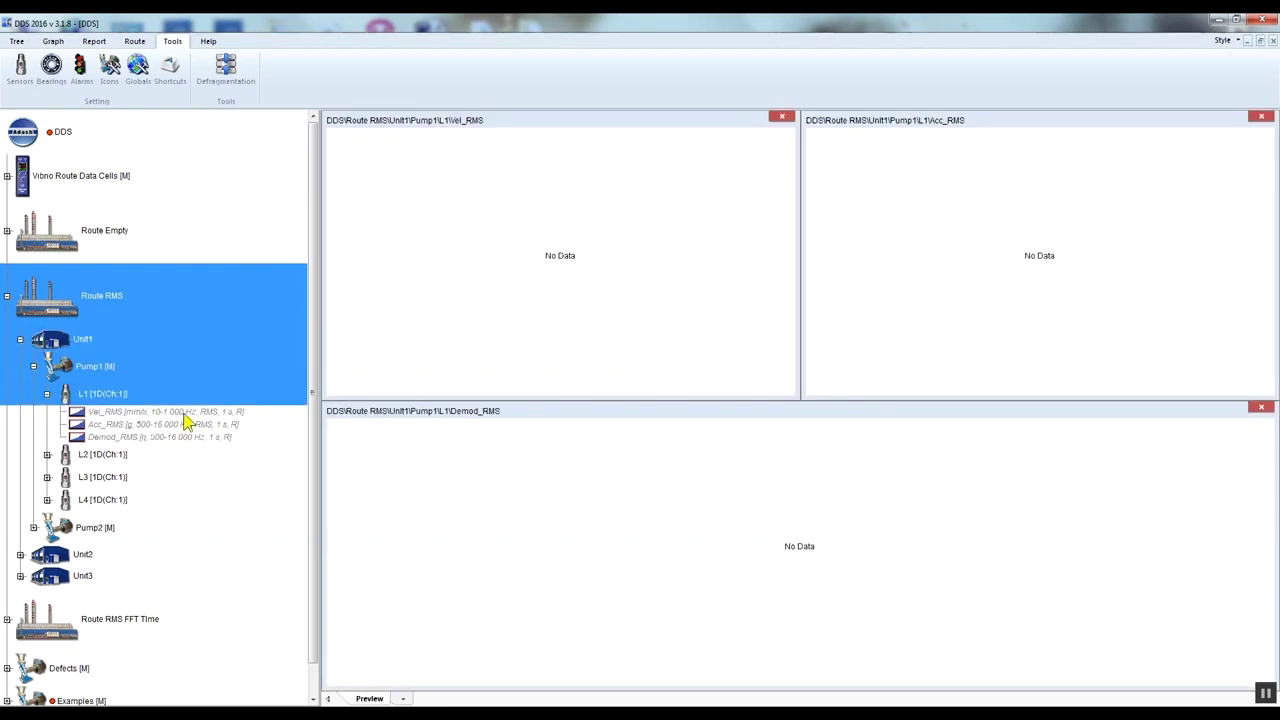
pyautogui.click(184, 413)
pyautogui.keyDown('shift'); pyautogui.click(189, 437); pyautogui.keyUp('shift')
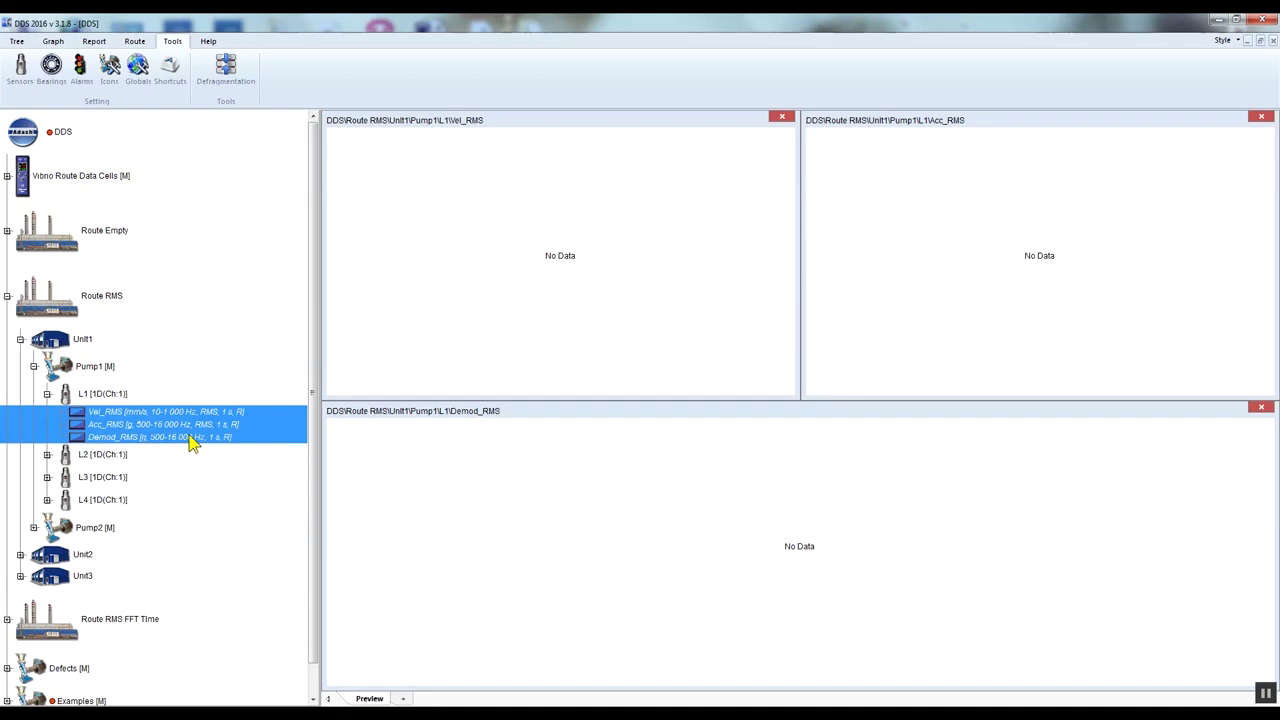
# Go through the tree levels one by one, from Route RMS to Pump1, point L1 and its Vel_RMS and Acc_RMS cells
pyautogui.click(92, 314)
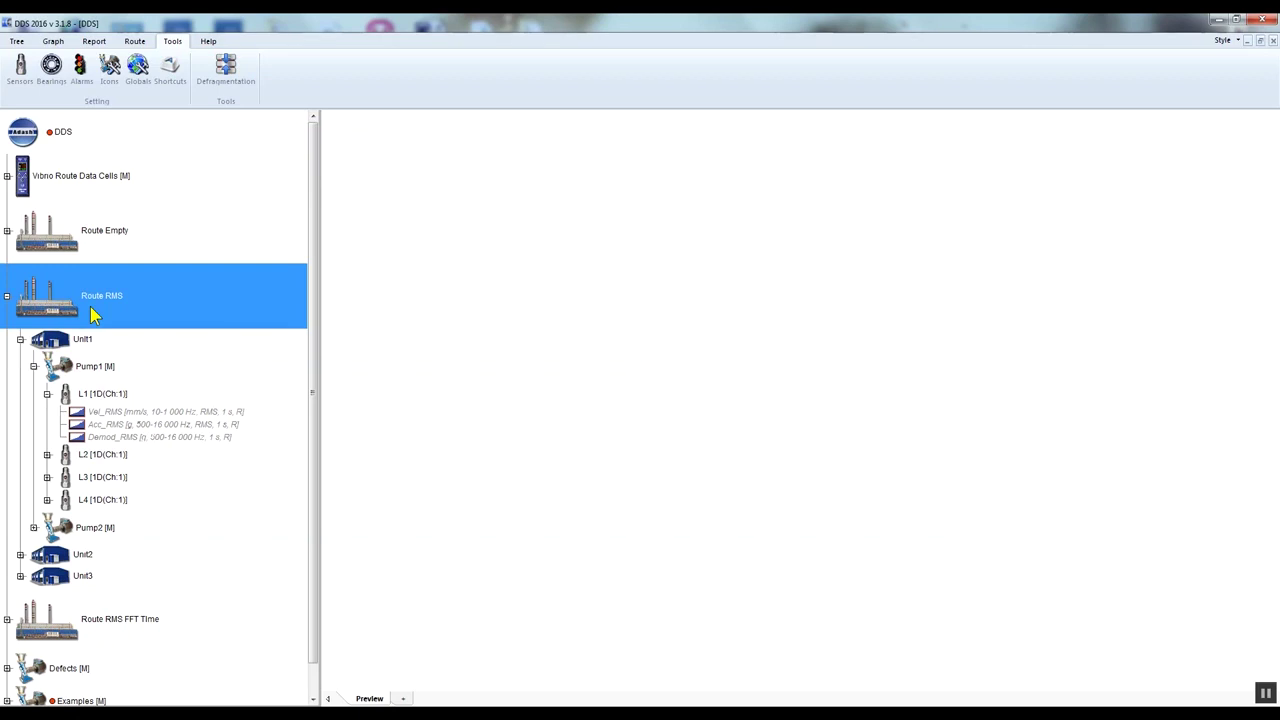
pyautogui.click(113, 372)
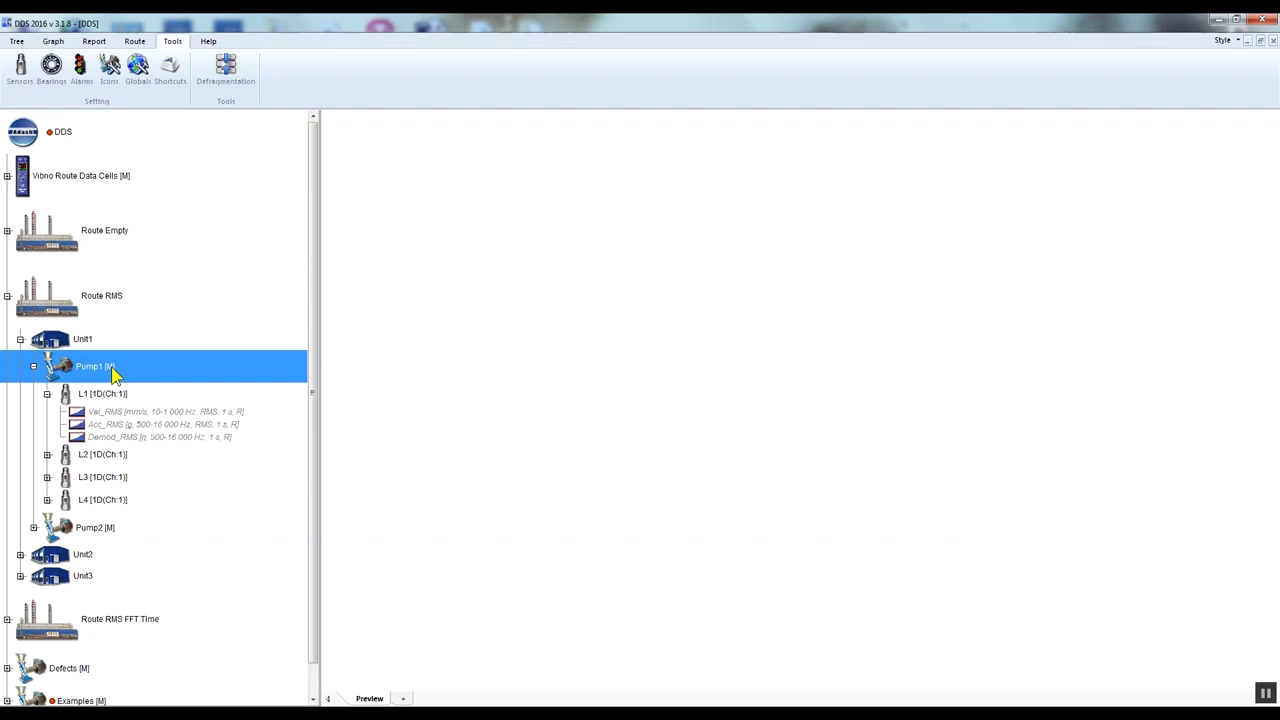
pyautogui.click(116, 399)
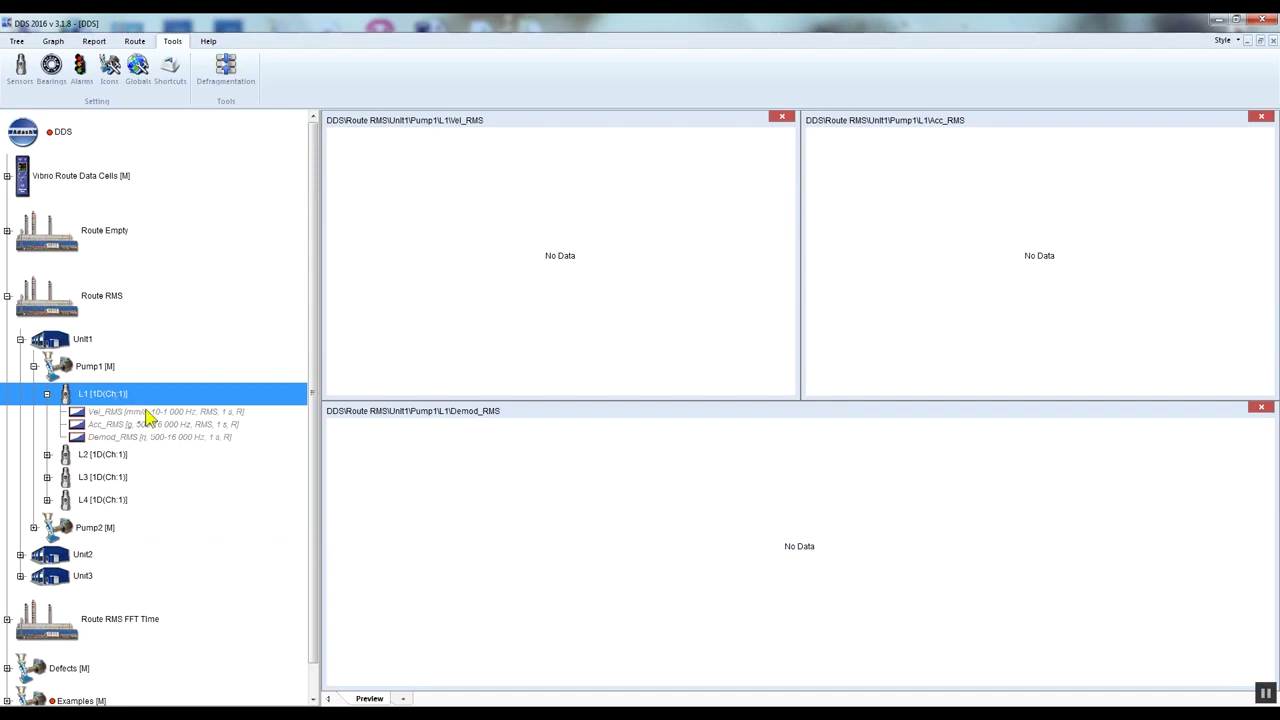
pyautogui.click(147, 412)
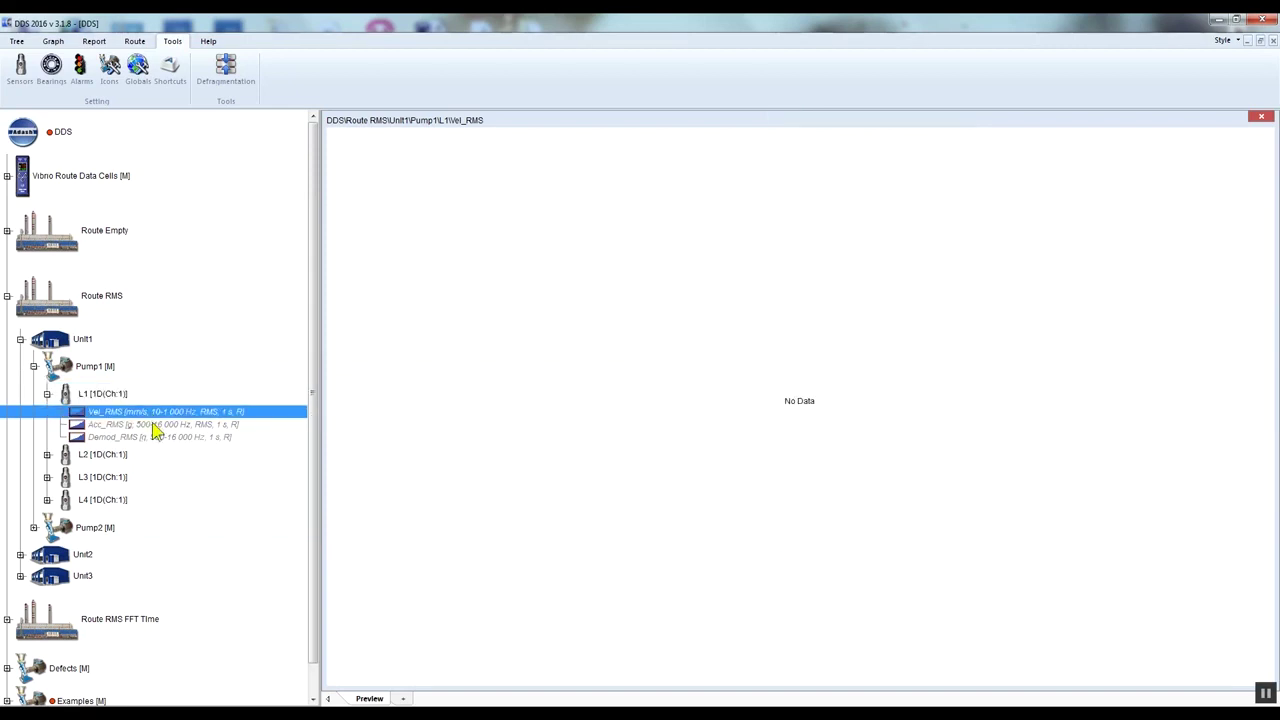
pyautogui.click(156, 427)
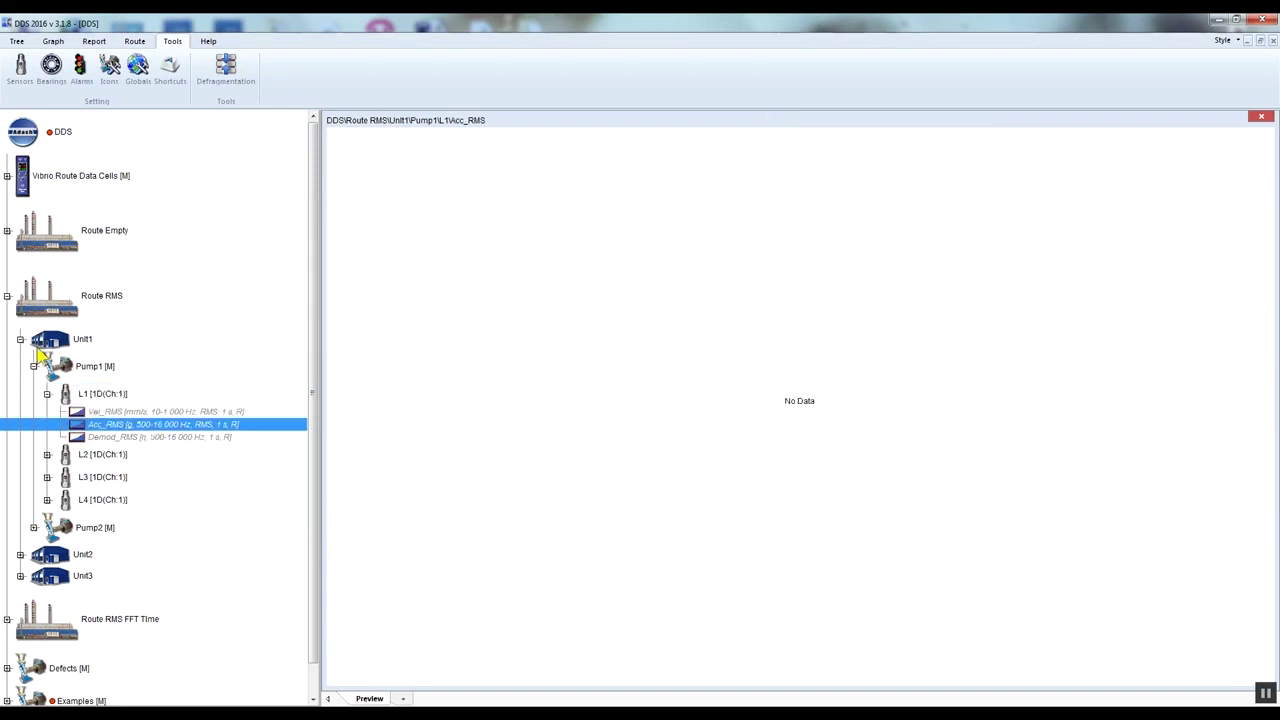
# Collapse Route RMS and view the Ampl_Trend and Waterfall graphs of the Spectrum point under Examples
pyautogui.click(7, 296)
pyautogui.click(7, 443)
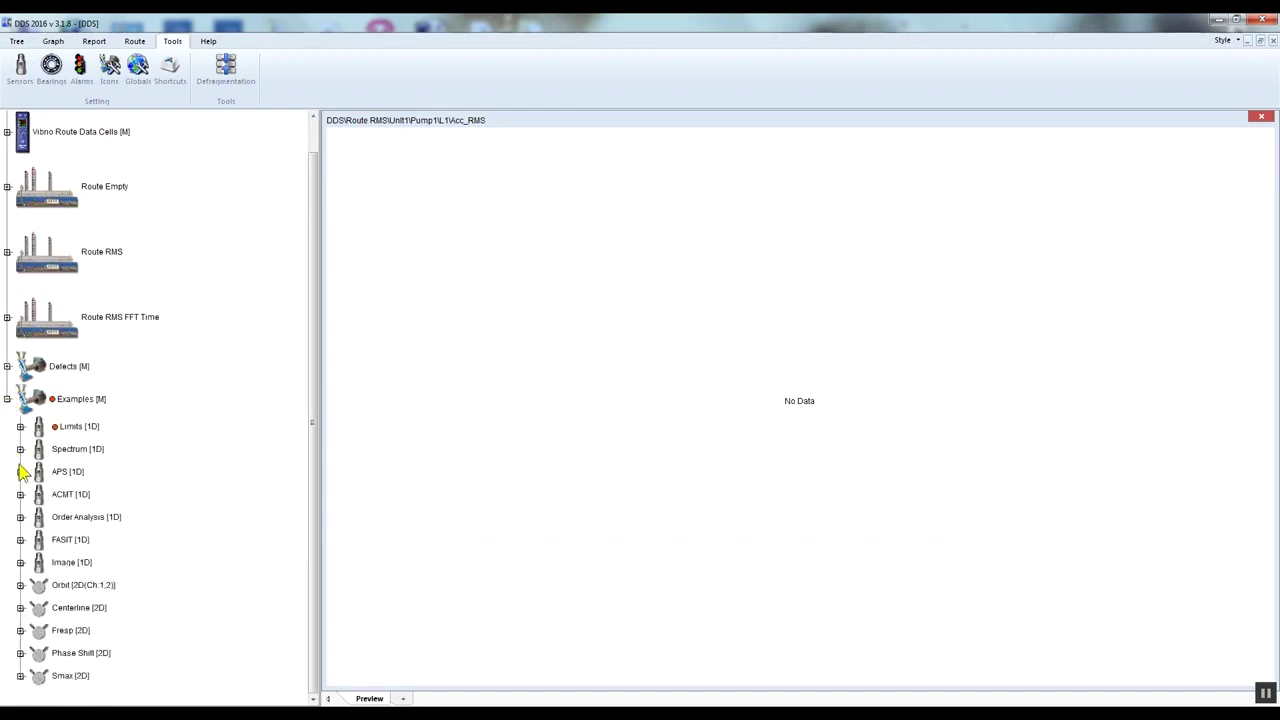
pyautogui.click(22, 452)
pyautogui.click(20, 453)
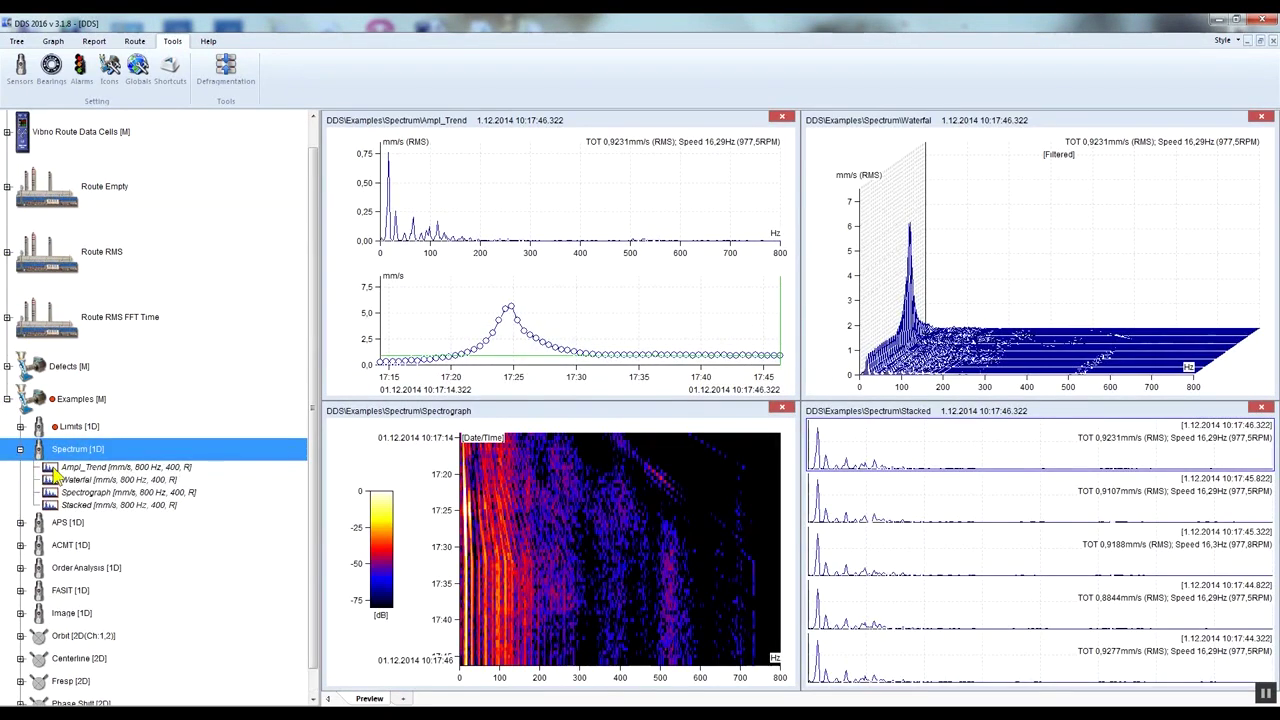
pyautogui.click(72, 467)
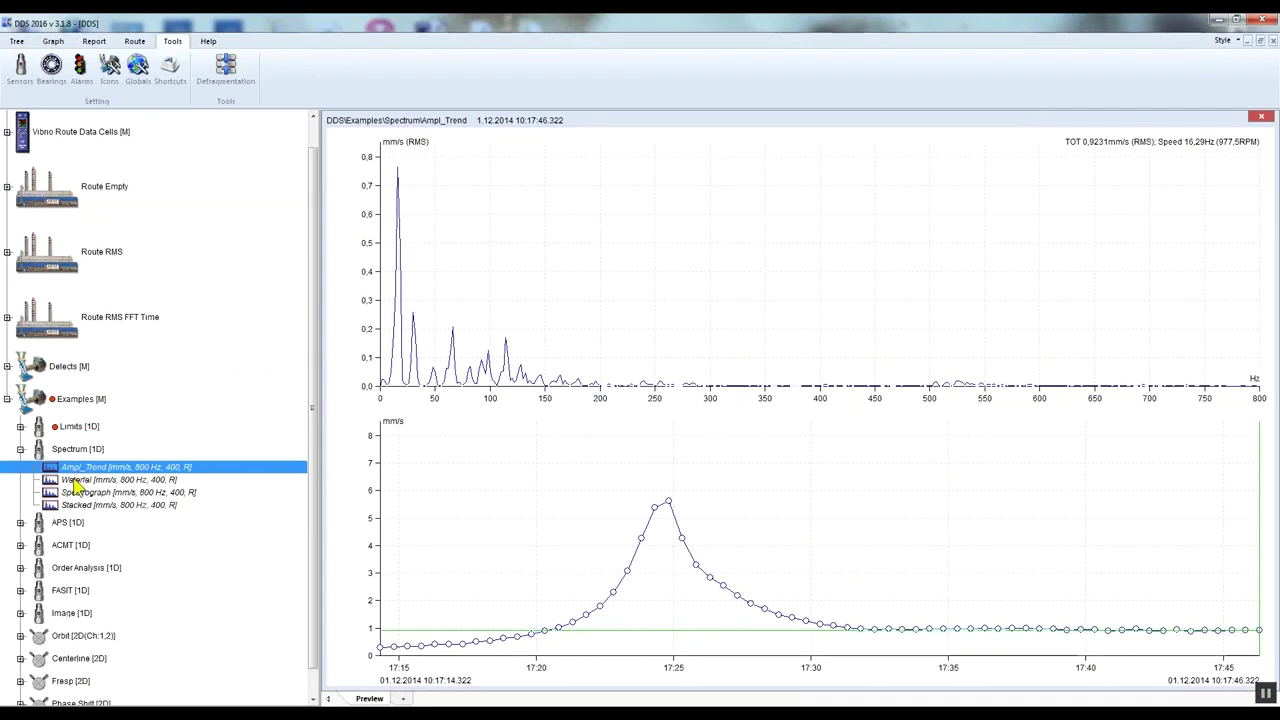
pyautogui.click(77, 483)
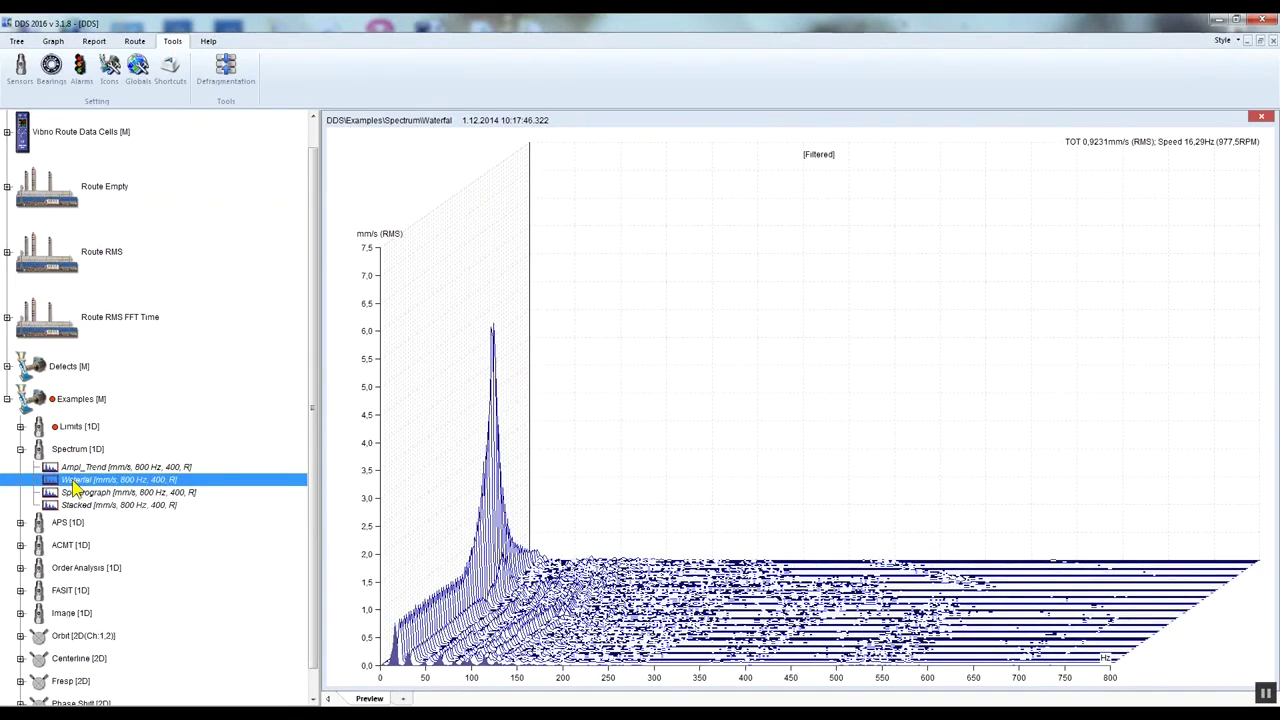
# Collapse the Examples machine and reopen the Route RMS branch down to the data cells of Pump1's point L1
pyautogui.click(7, 399)
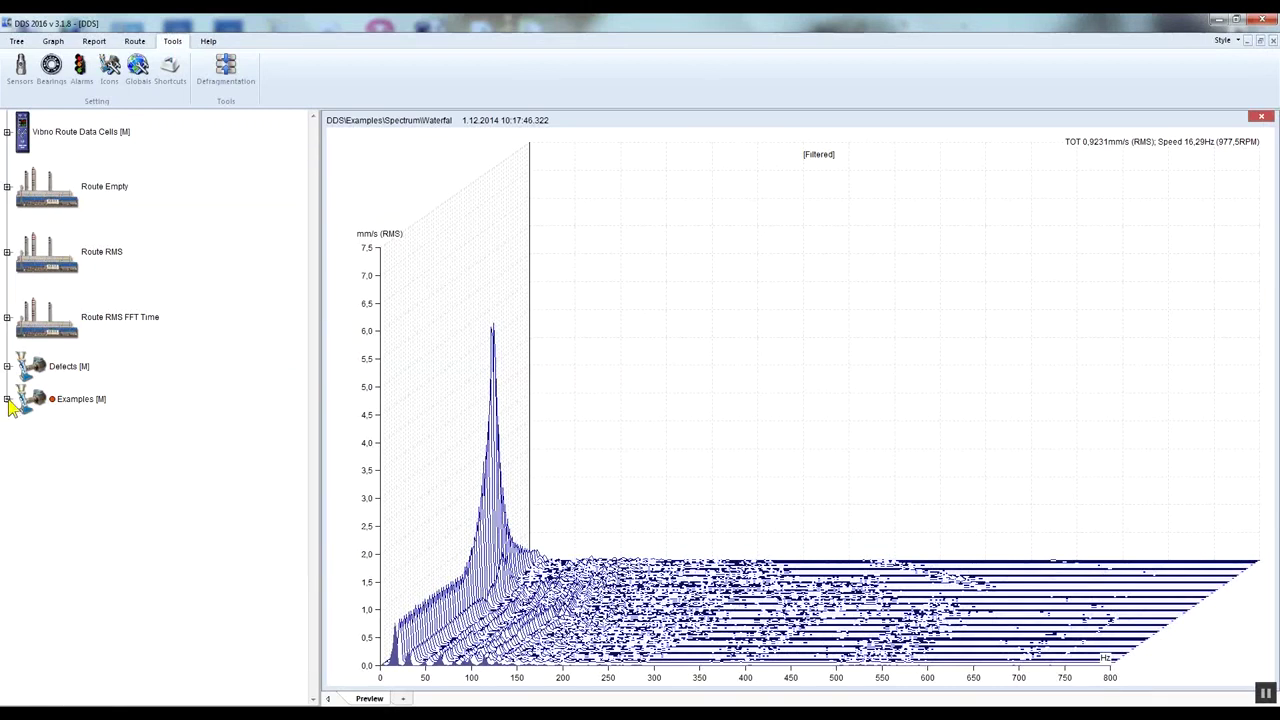
pyautogui.scroll(1, 20, 410)
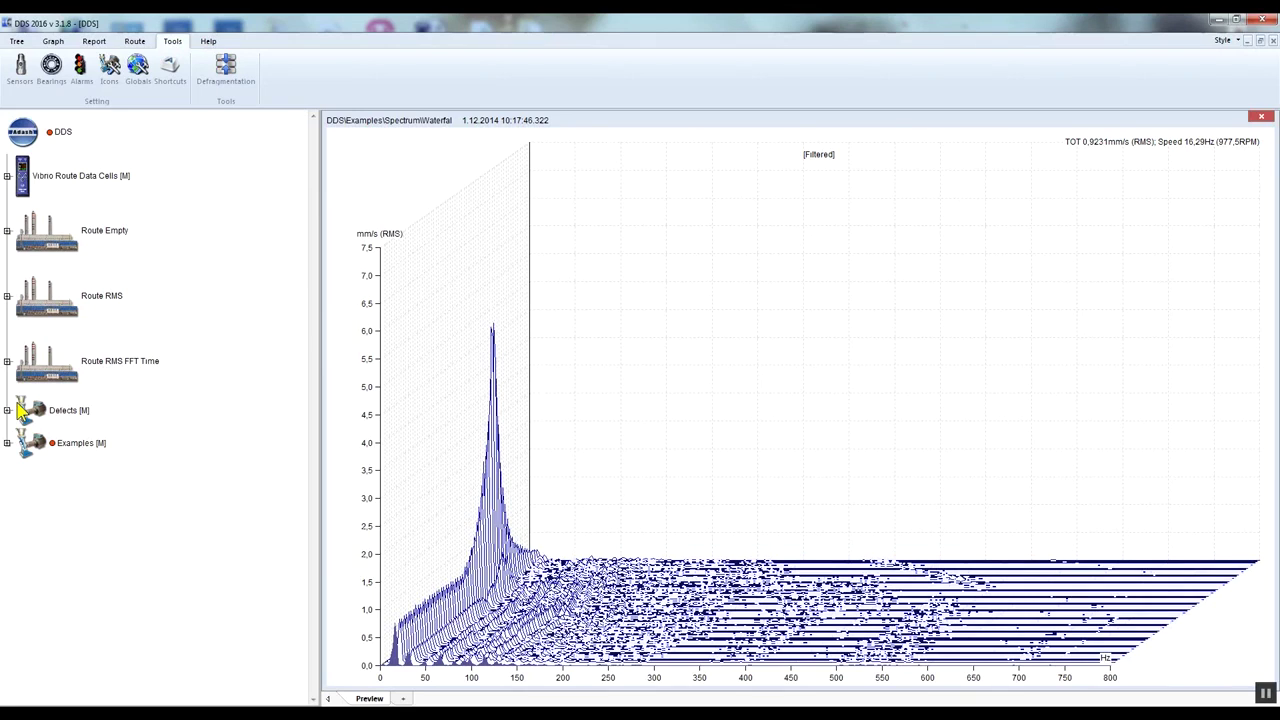
pyautogui.click(7, 296)
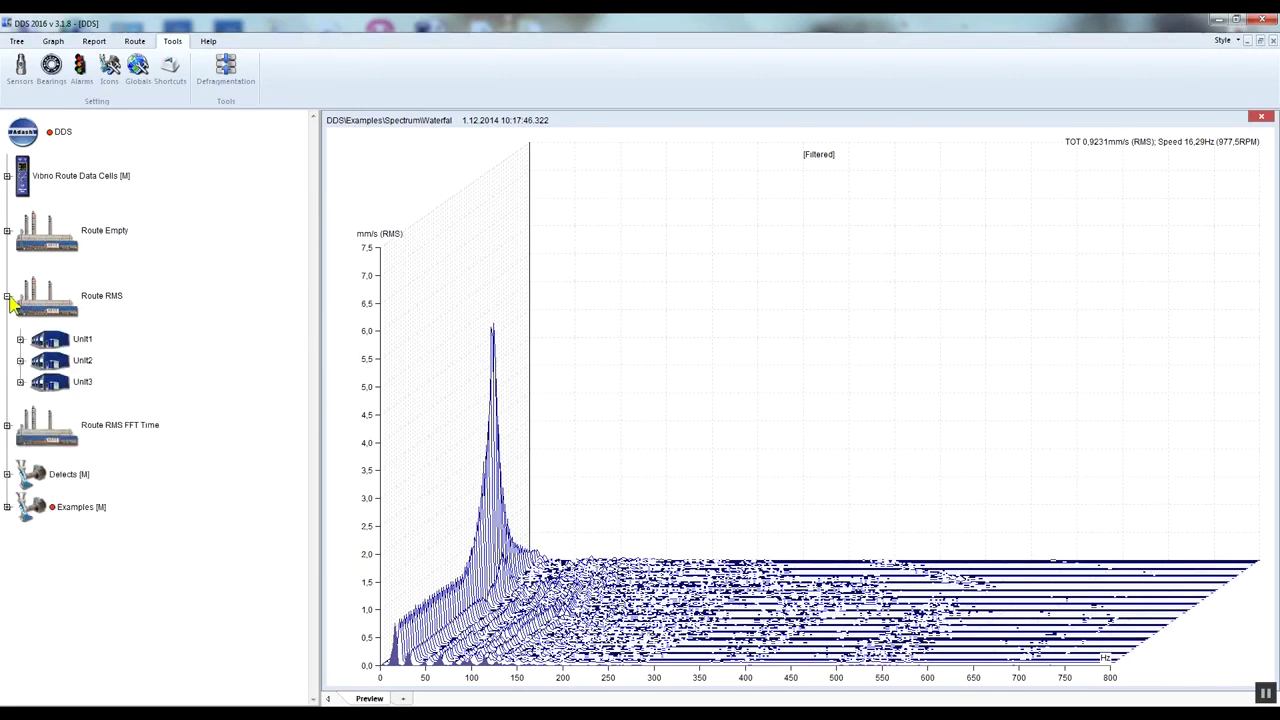
pyautogui.click(20, 340)
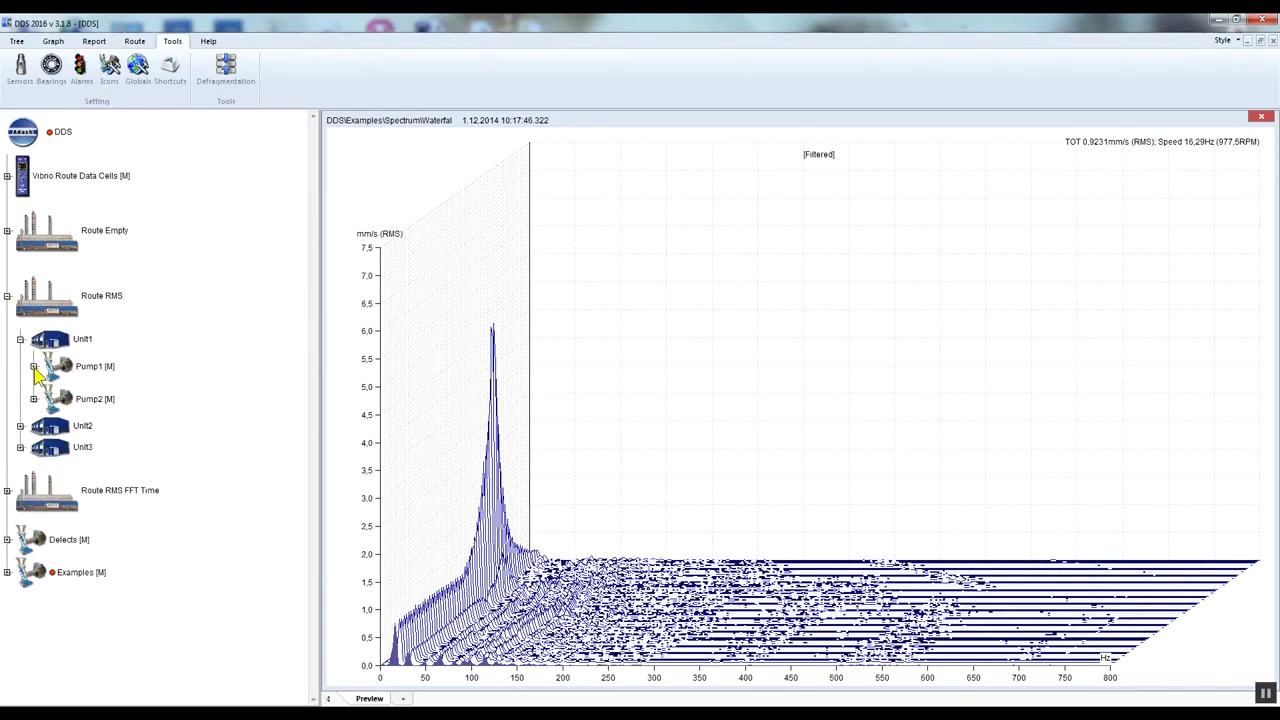
pyautogui.click(33, 366)
pyautogui.click(47, 394)
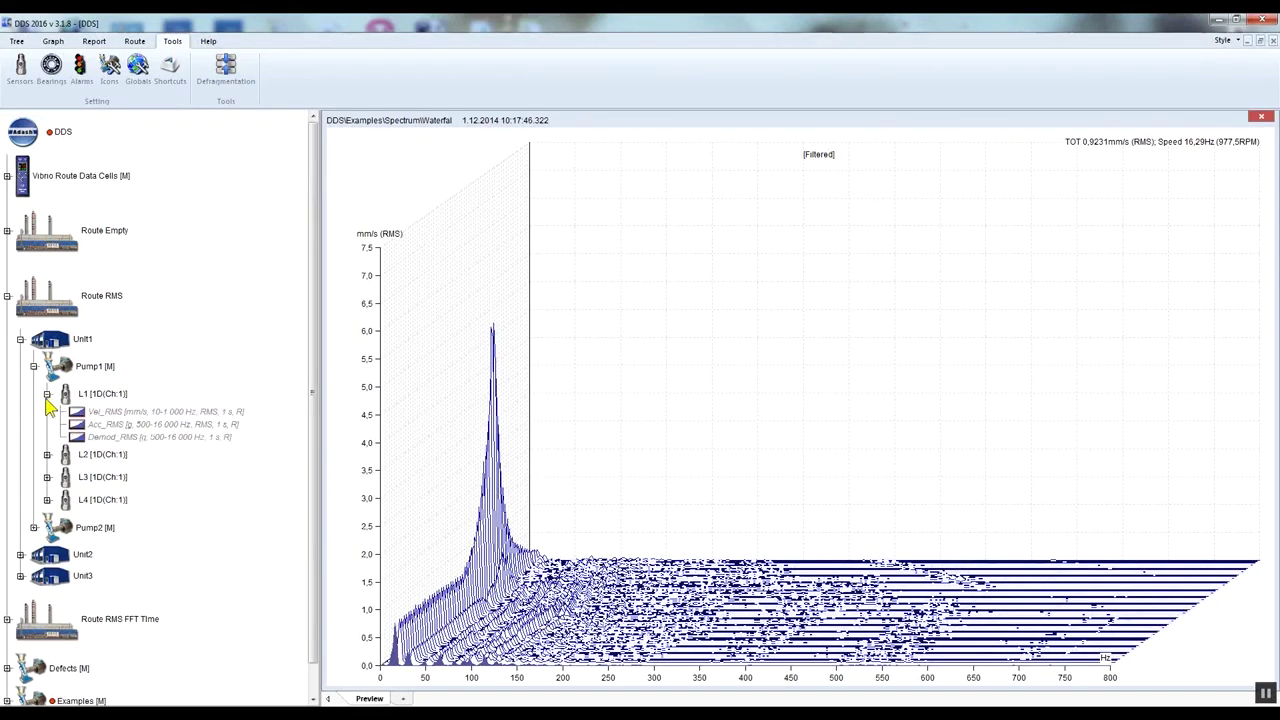
# Collapse Route RMS and delete all tree items from Route Empty through Examples, keeping only Vibrio Route Data Cells
pyautogui.click(7, 296)
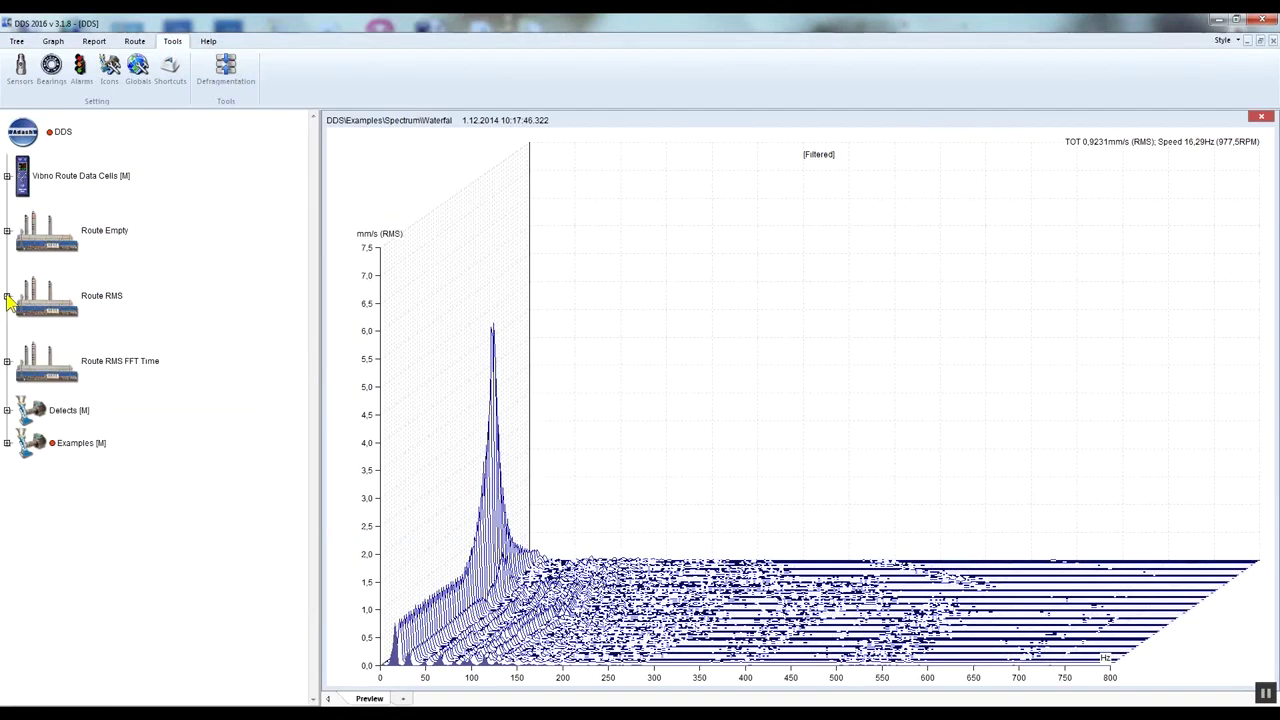
pyautogui.click(60, 252)
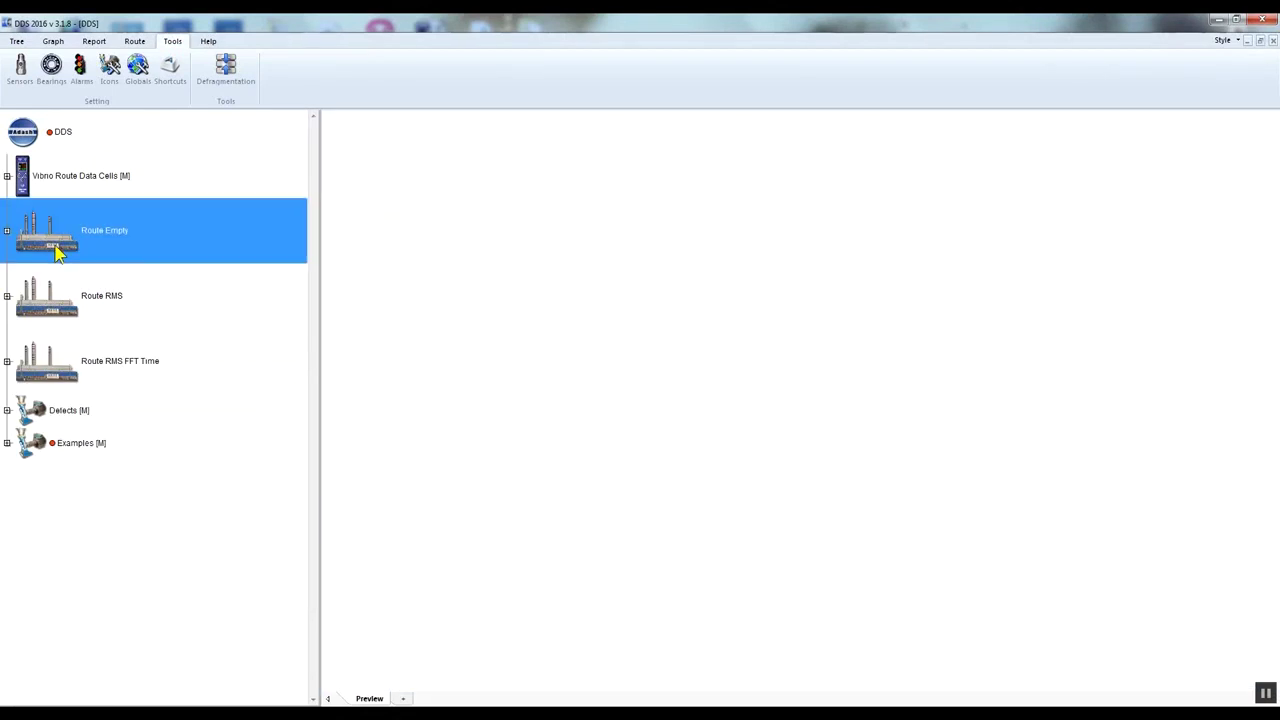
pyautogui.keyDown('shift'); pyautogui.click(62, 442); pyautogui.keyUp('shift')
pyautogui.rightClick(63, 443)
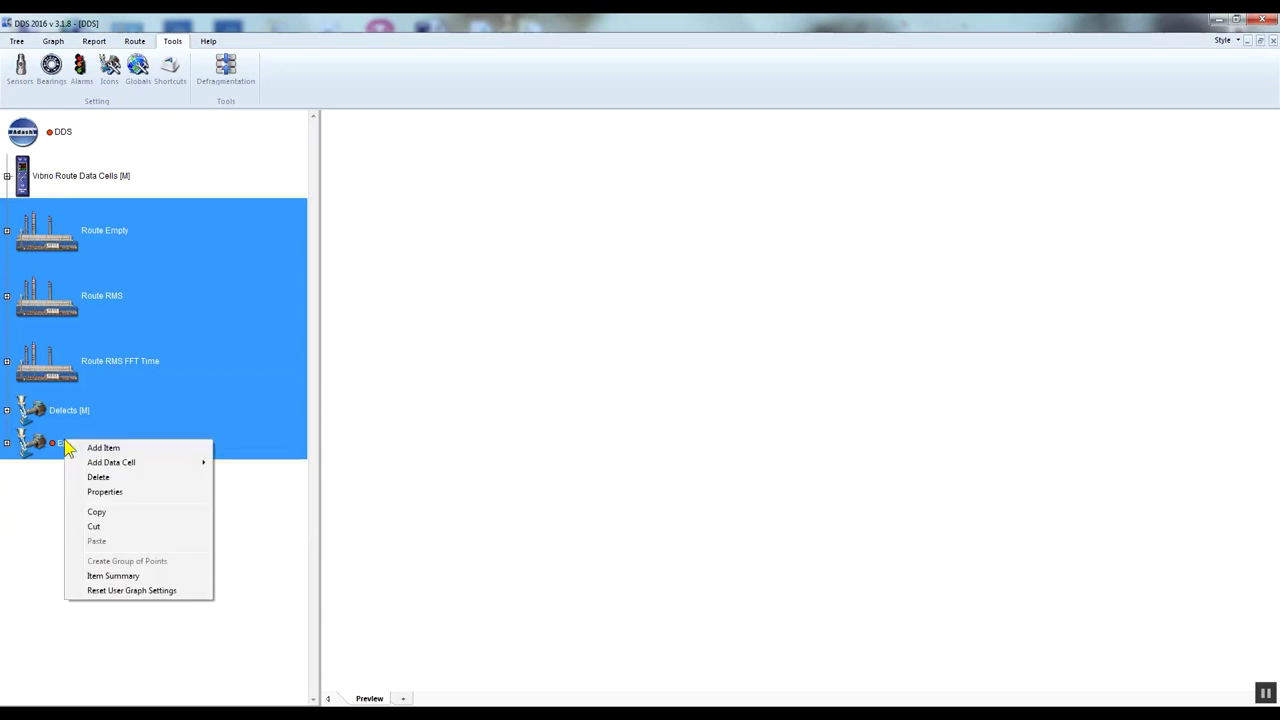
pyautogui.click(97, 477)
pyautogui.click(660, 415)
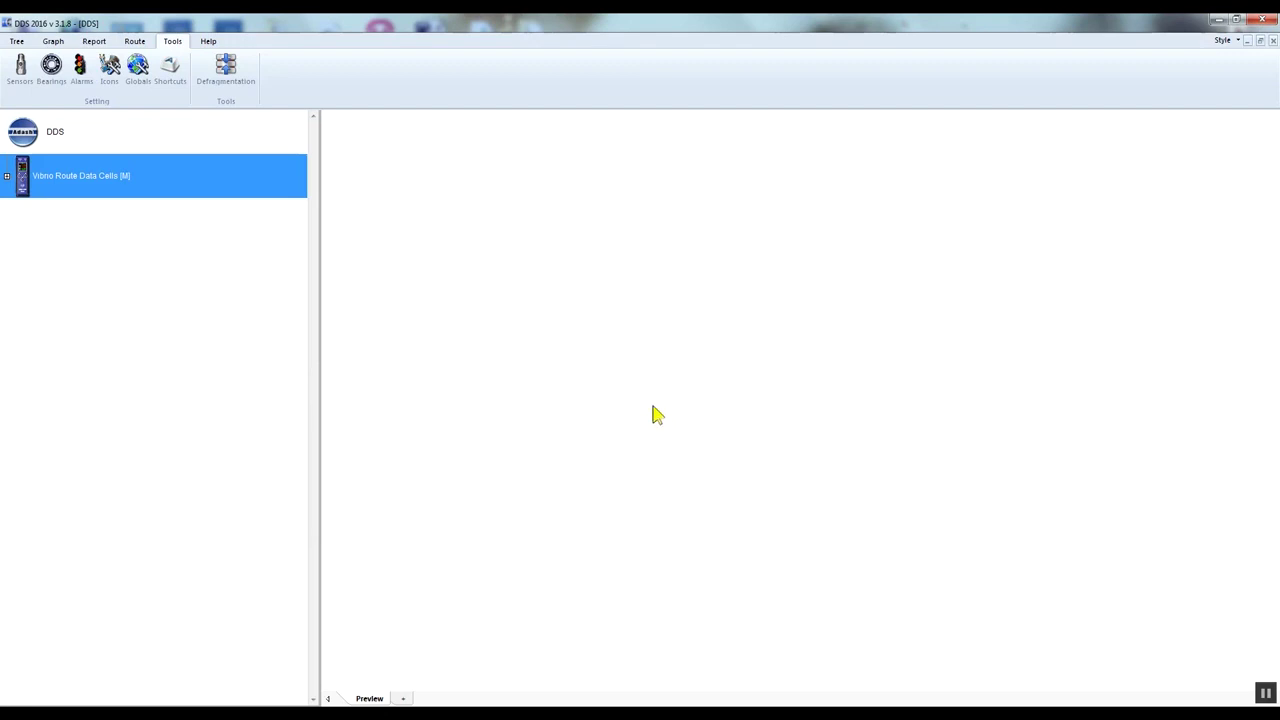
# Rename the root item of the tree as "My company"
pyautogui.rightClick(38, 143)
pyautogui.click(73, 192)
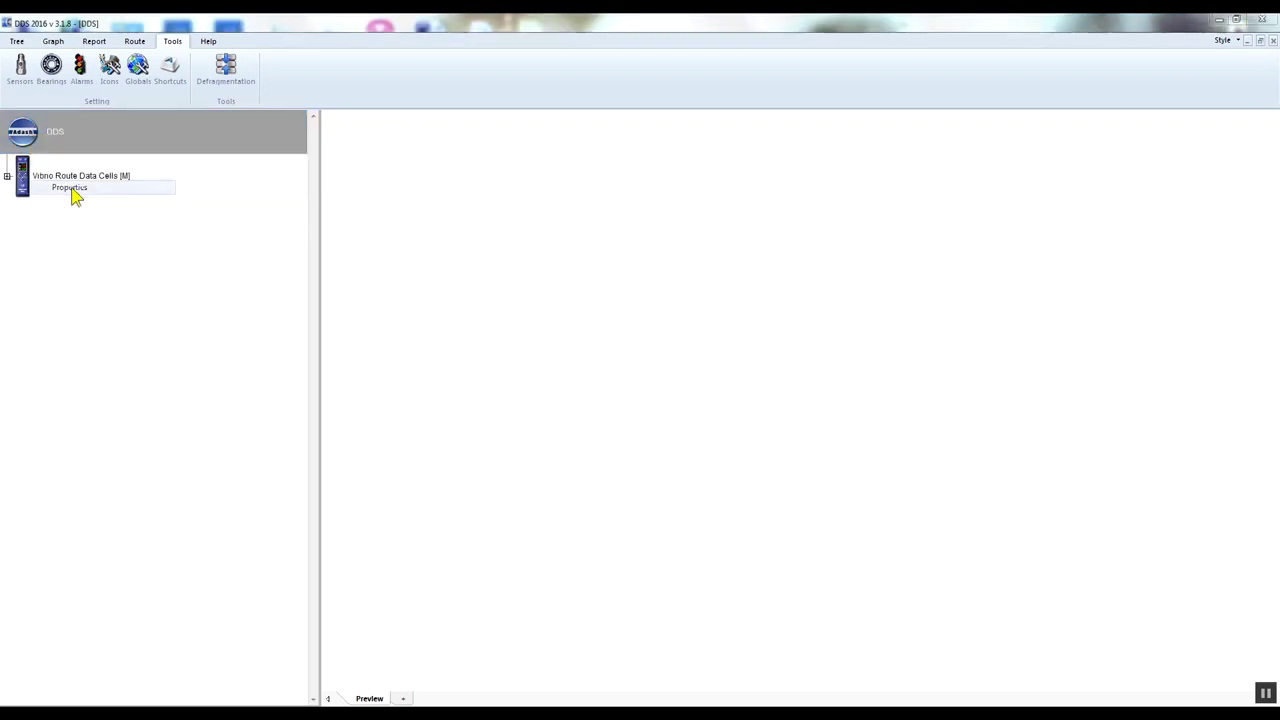
pyautogui.write('My')
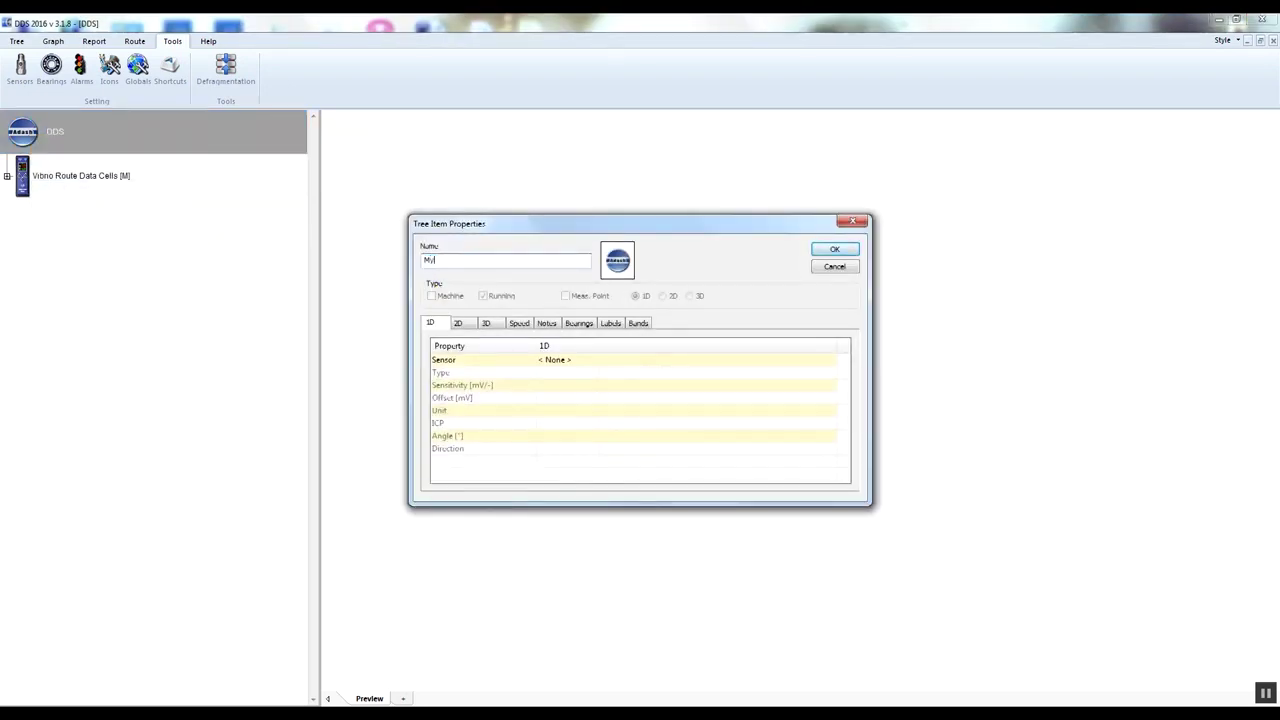
pyautogui.write(' dompany')
pyautogui.click(833, 252)
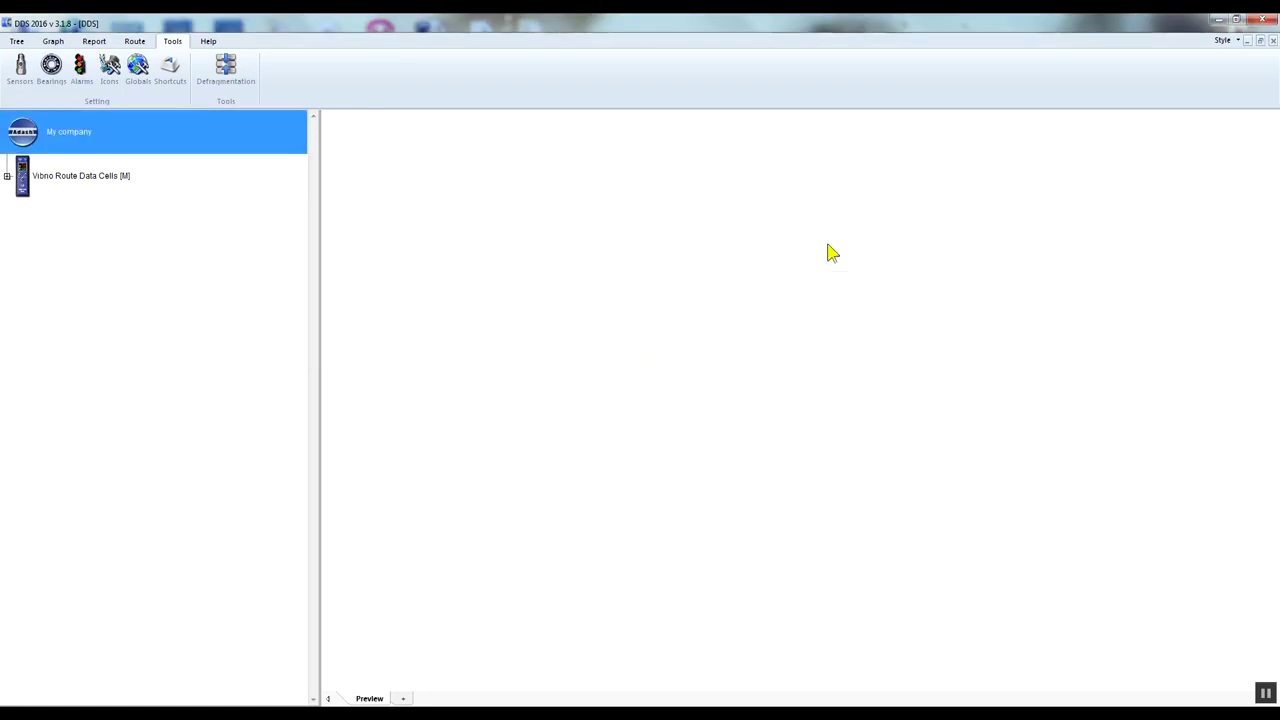
# Start a new item named "My factory" under My company and give it a plant icon
pyautogui.click(16, 41)
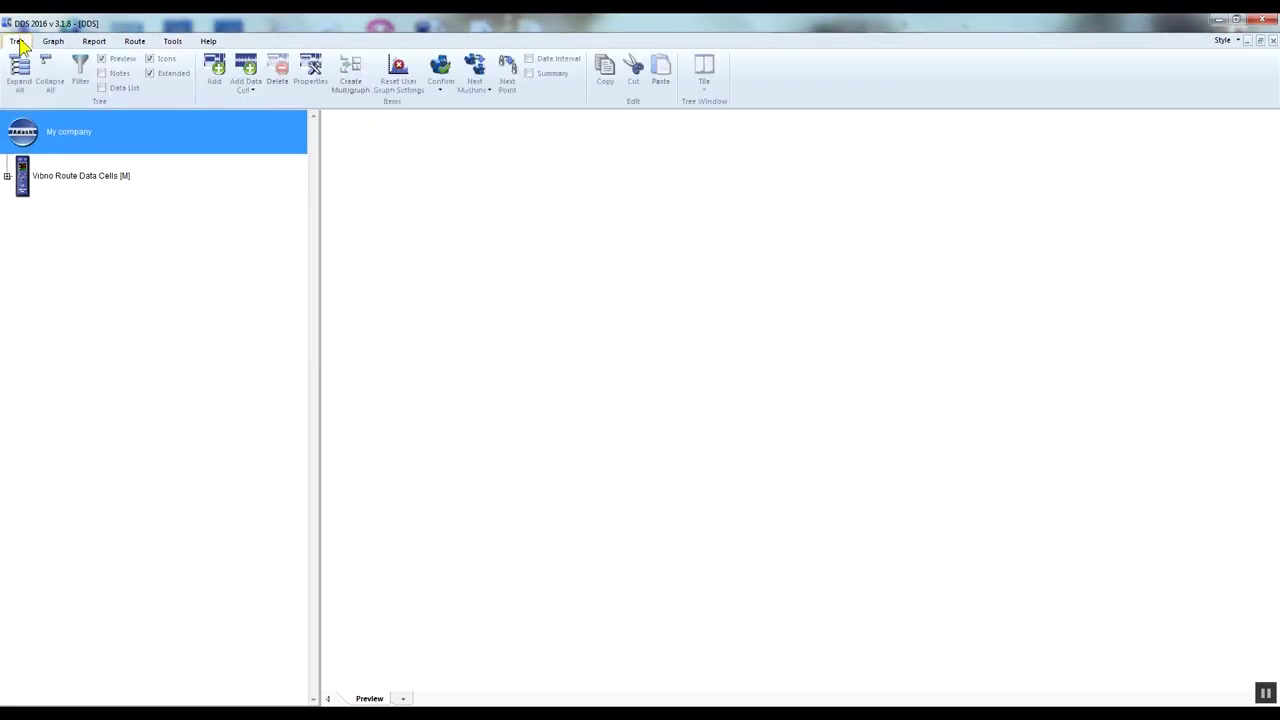
pyautogui.click(224, 88)
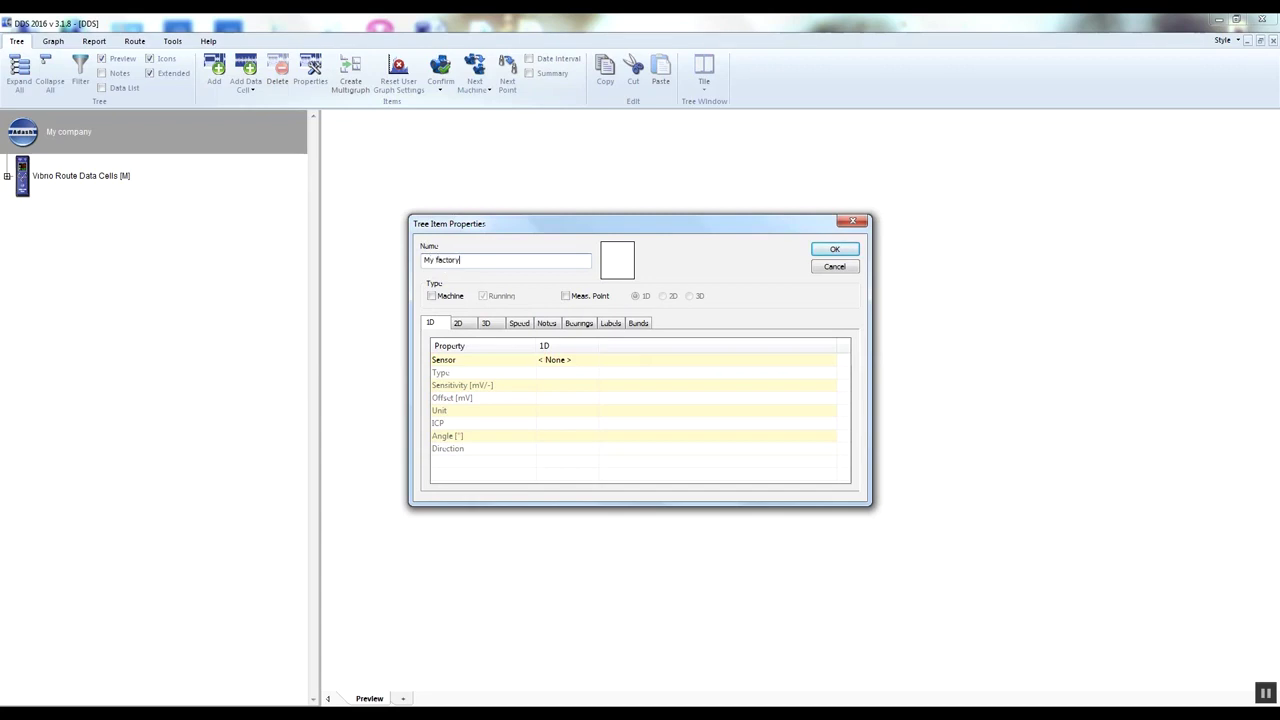
pyautogui.click(612, 268)
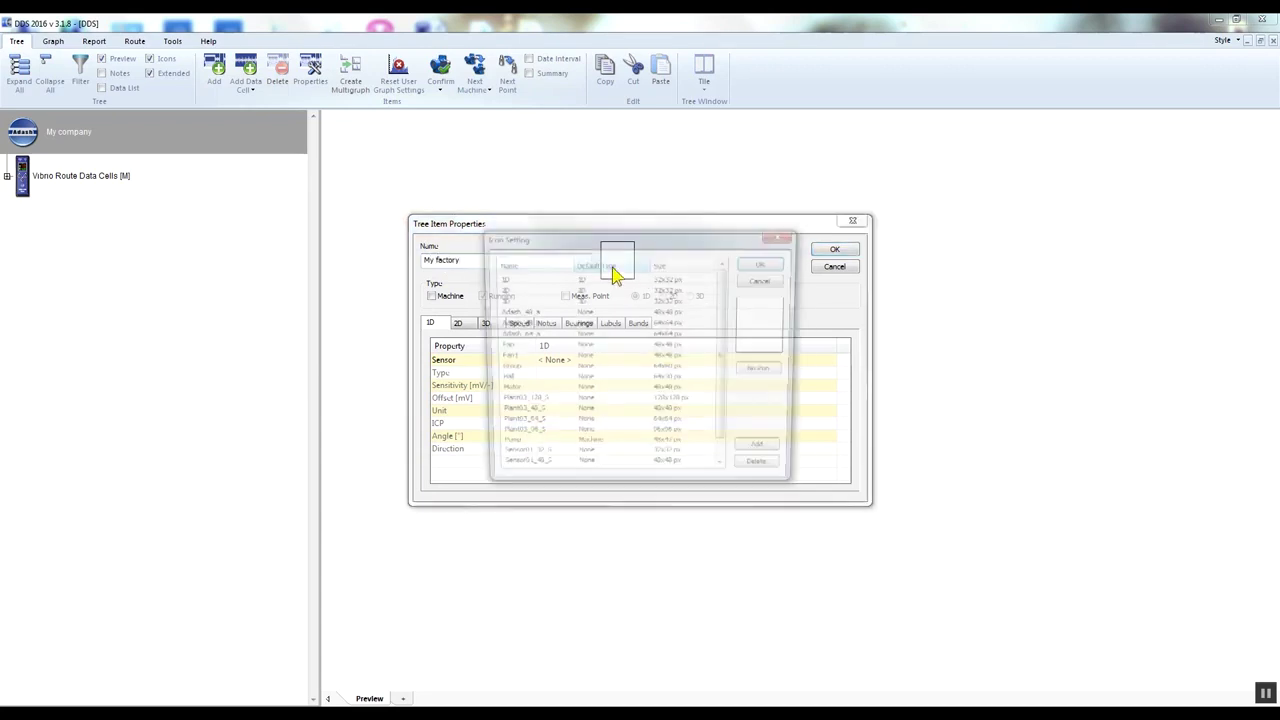
pyautogui.click(612, 450)
pyautogui.click(776, 262)
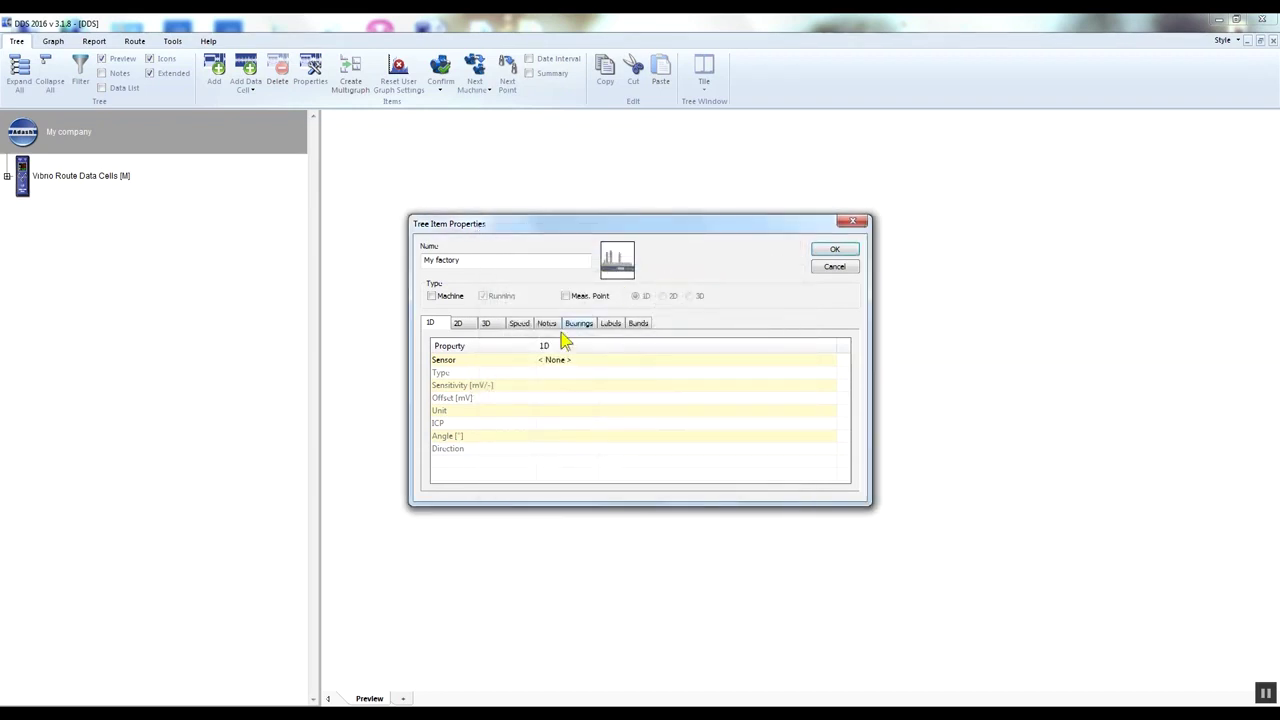
# Assign the AC150 sensor to the My factory item's 1D properties and add the item to the tree
pyautogui.click(560, 362)
pyautogui.click(568, 362)
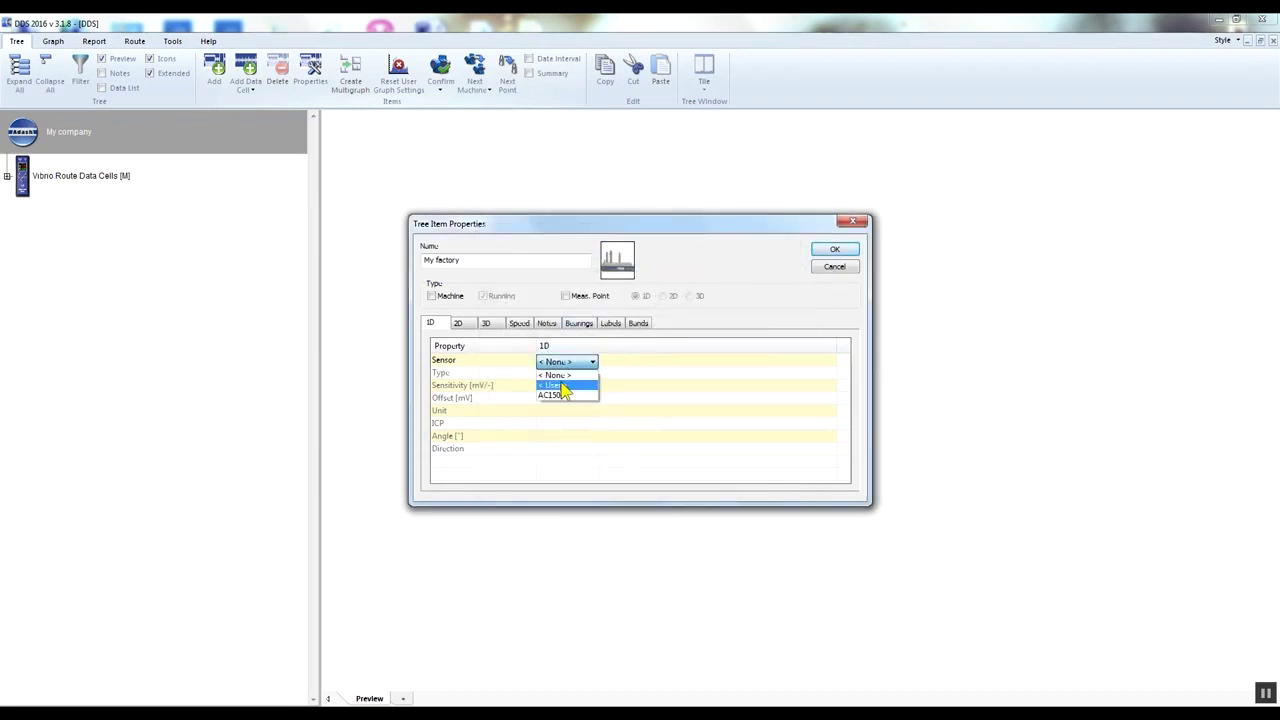
pyautogui.click(567, 396)
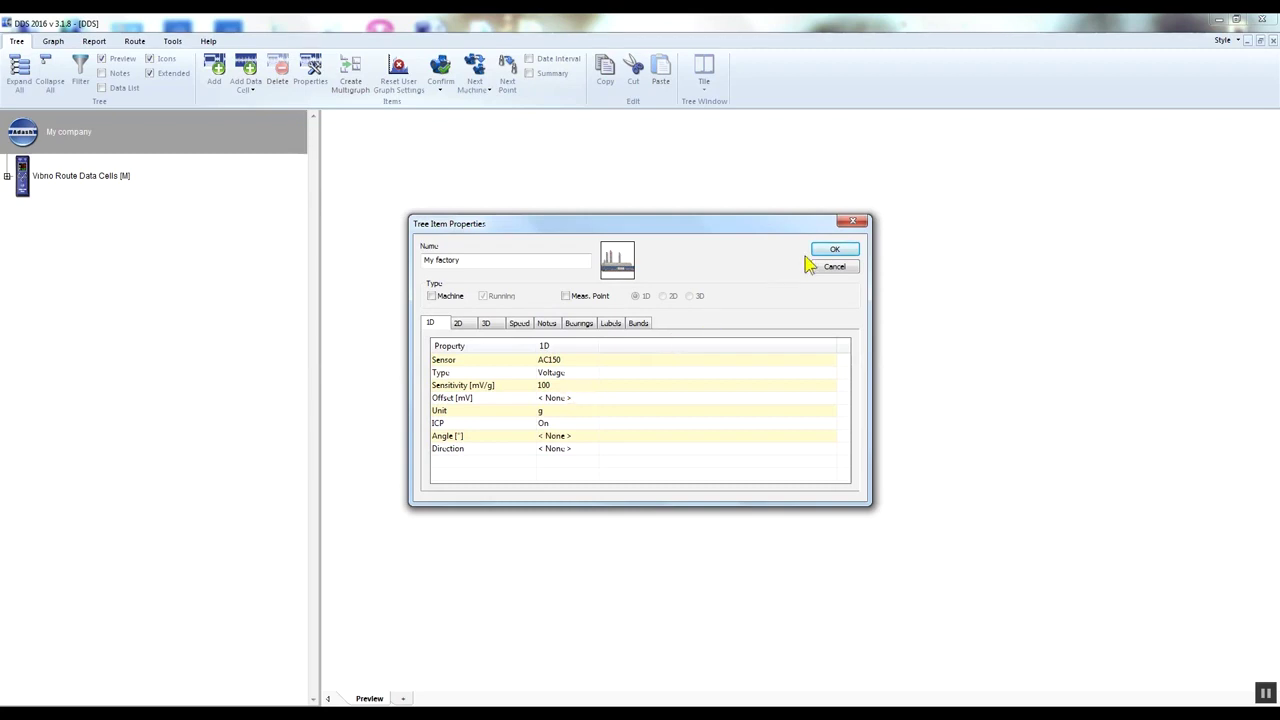
pyautogui.click(834, 250)
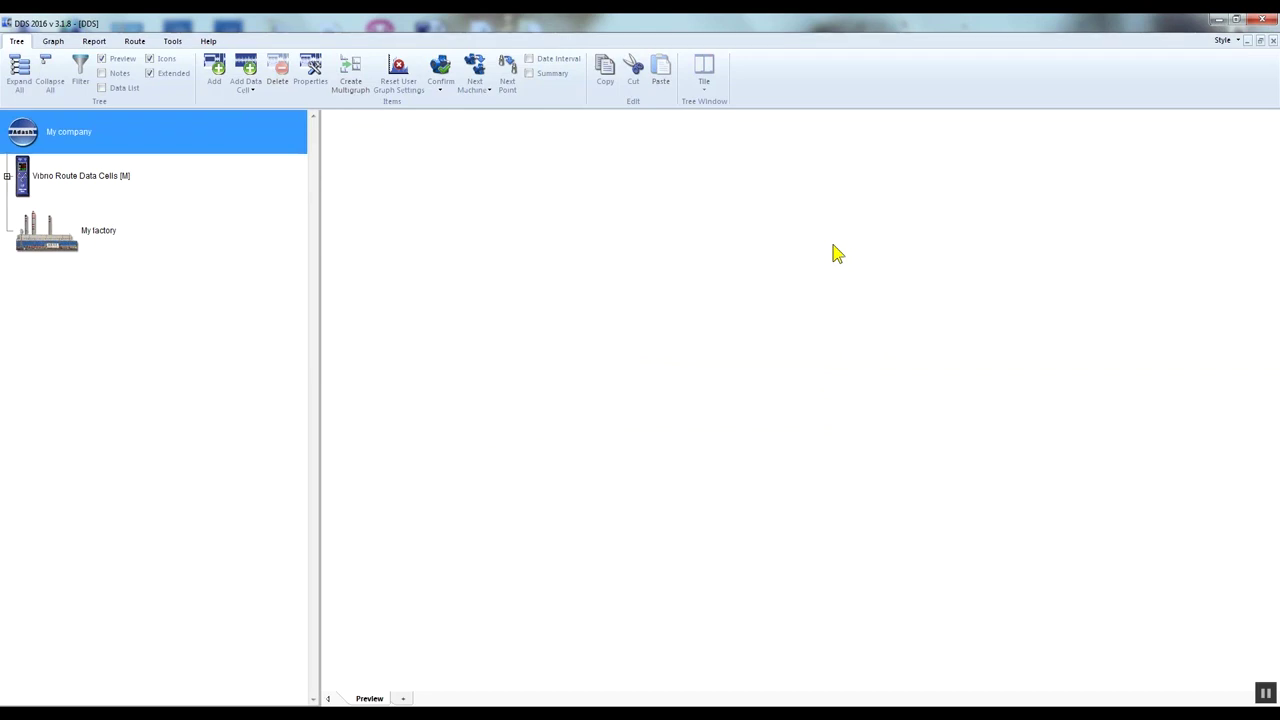
# Add an item named "Department" under My factory with the Hall icon and the inherited sensor
pyautogui.click(105, 232)
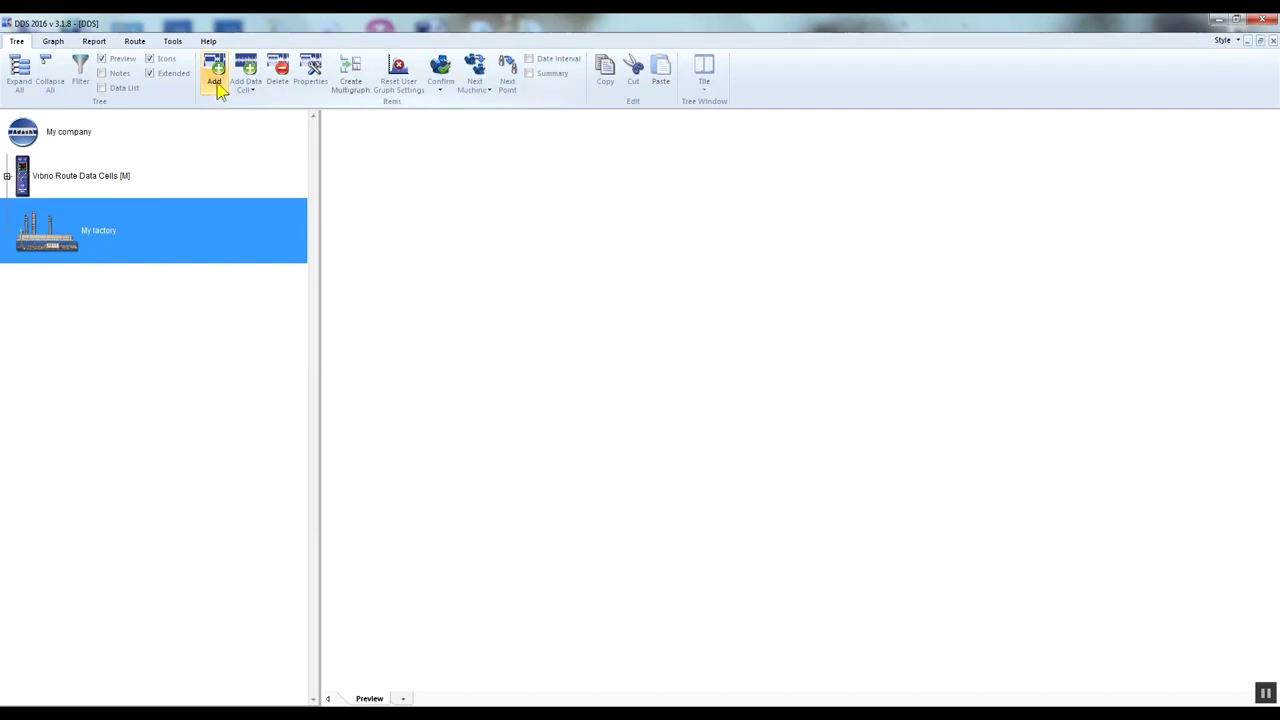
pyautogui.rightClick(152, 242)
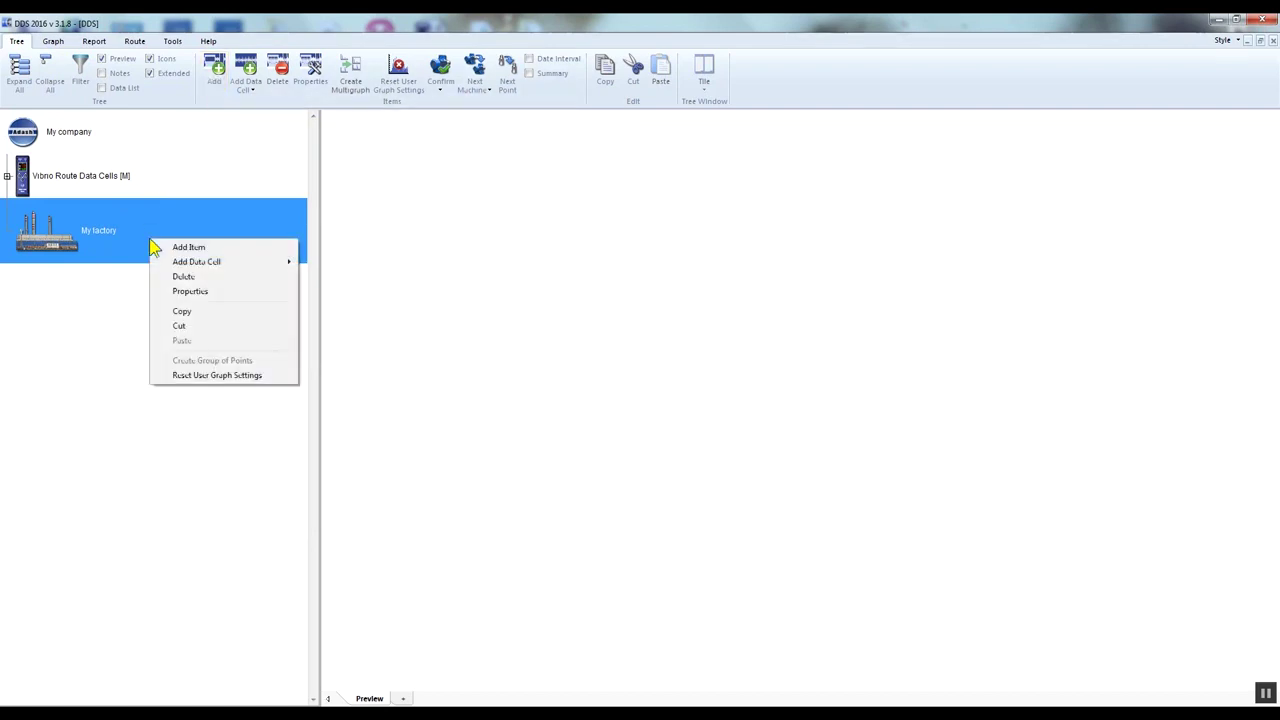
pyautogui.click(188, 247)
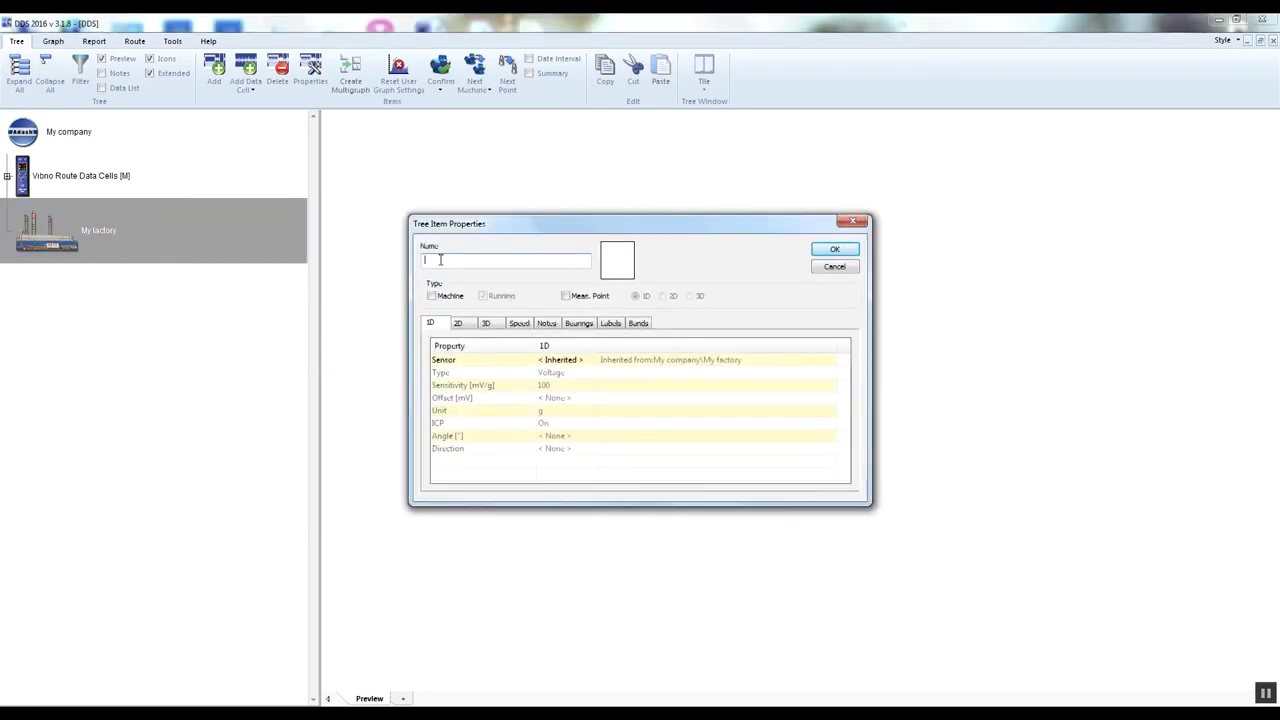
pyautogui.write('Department')
pyautogui.click(617, 268)
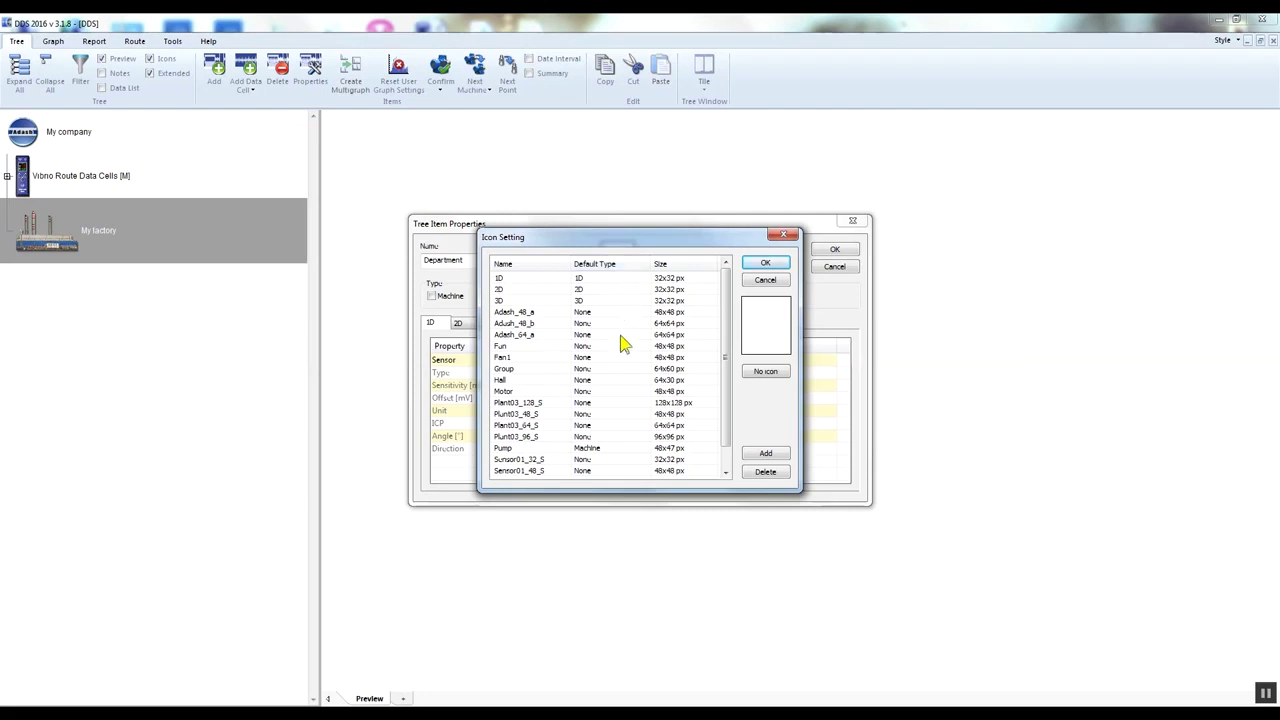
pyautogui.click(614, 381)
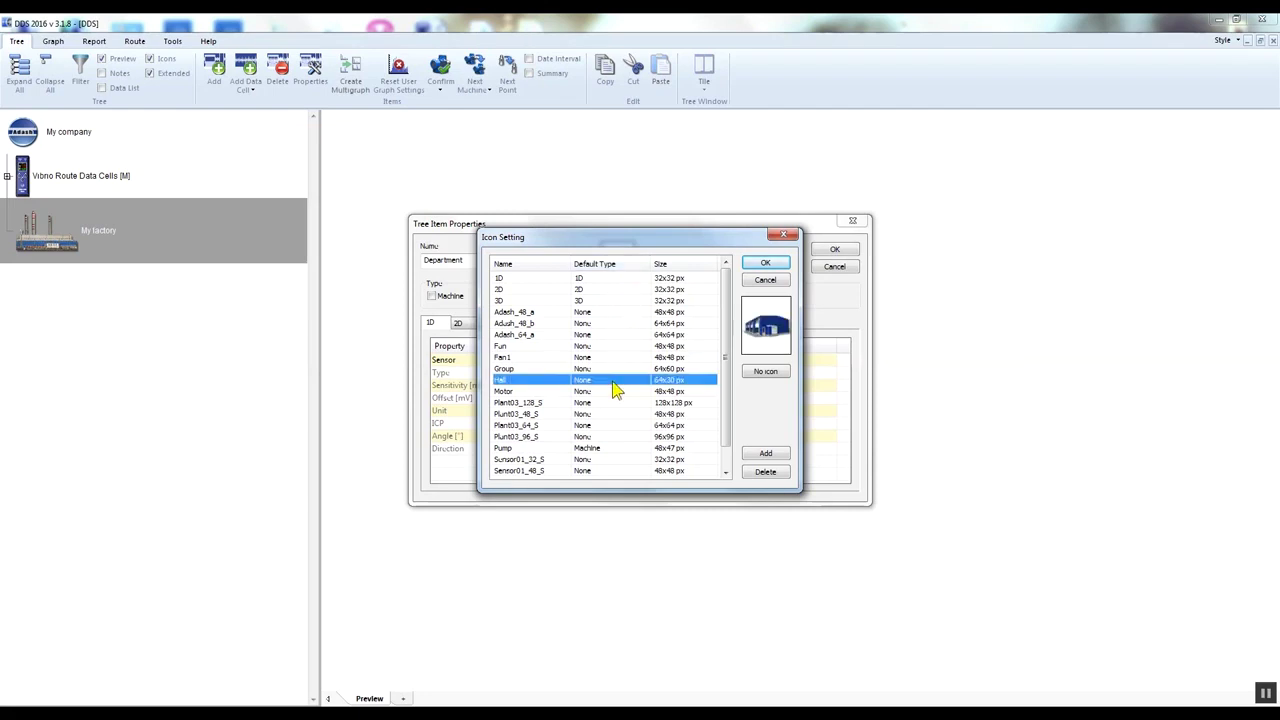
pyautogui.click(765, 263)
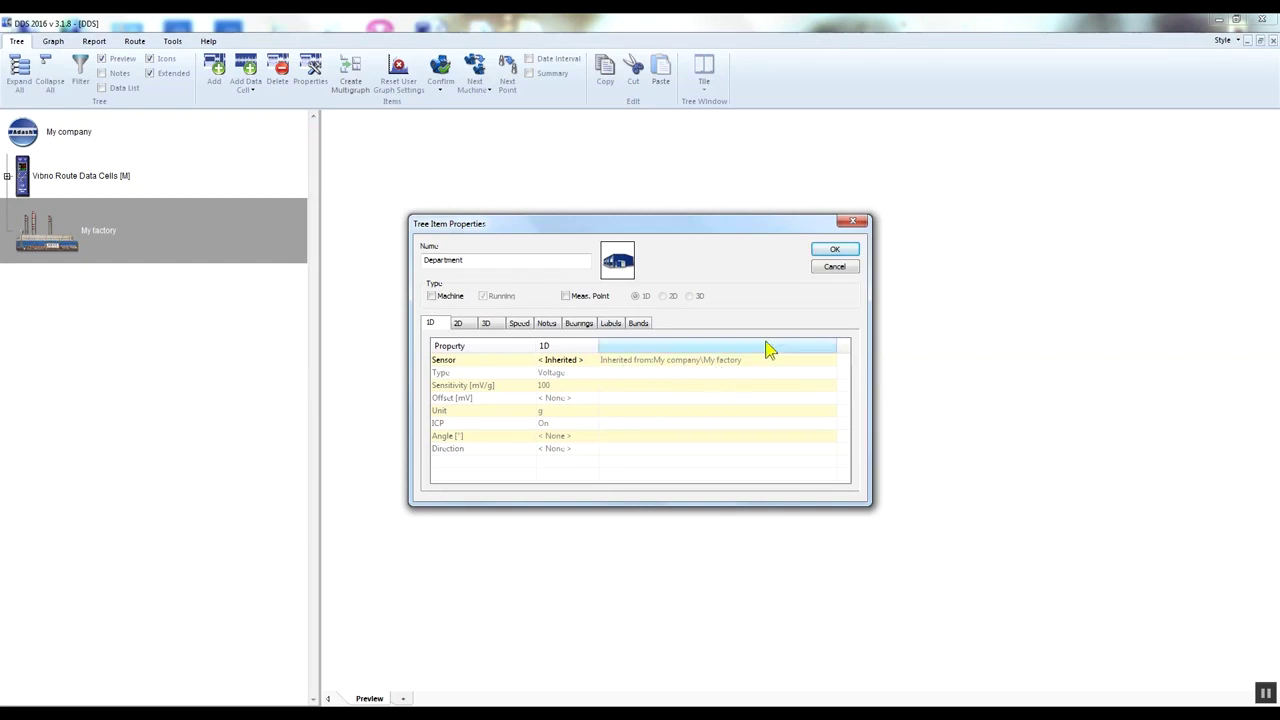
pyautogui.click(840, 251)
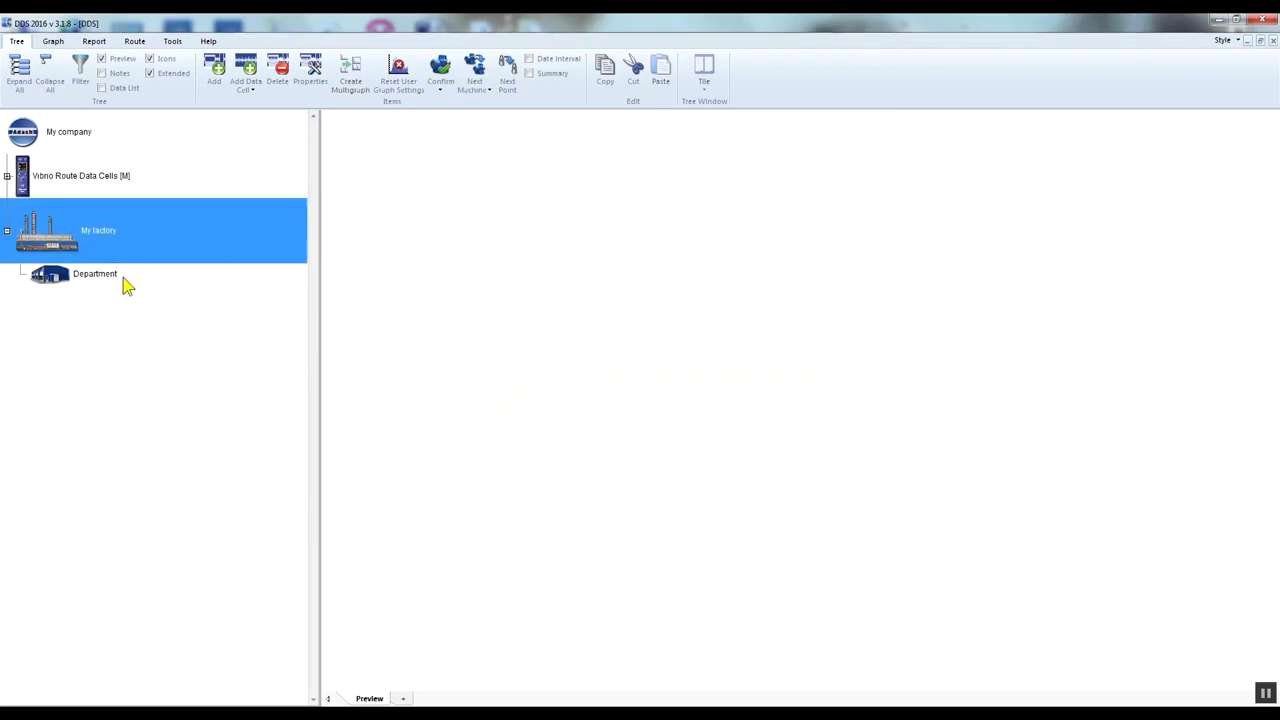
# Add an item named "Machine" under Department with the Motor icon, and set its type to Machine
pyautogui.click(124, 285)
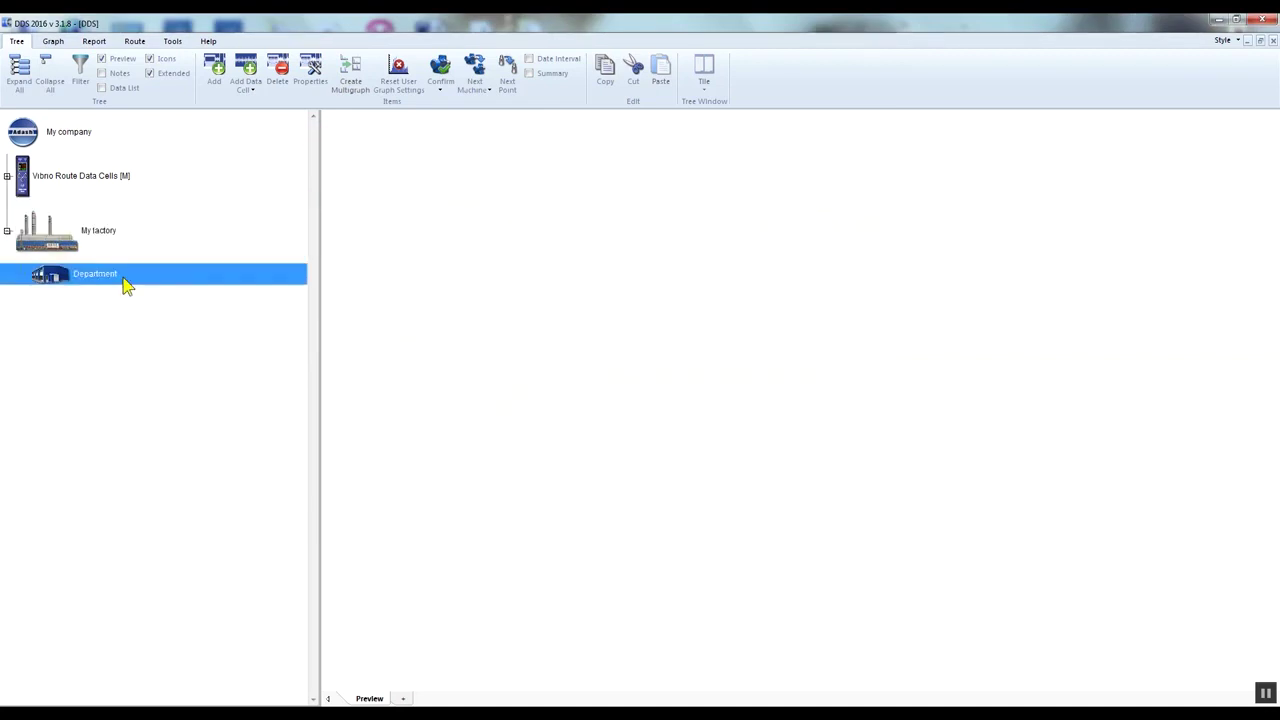
pyautogui.click(213, 80)
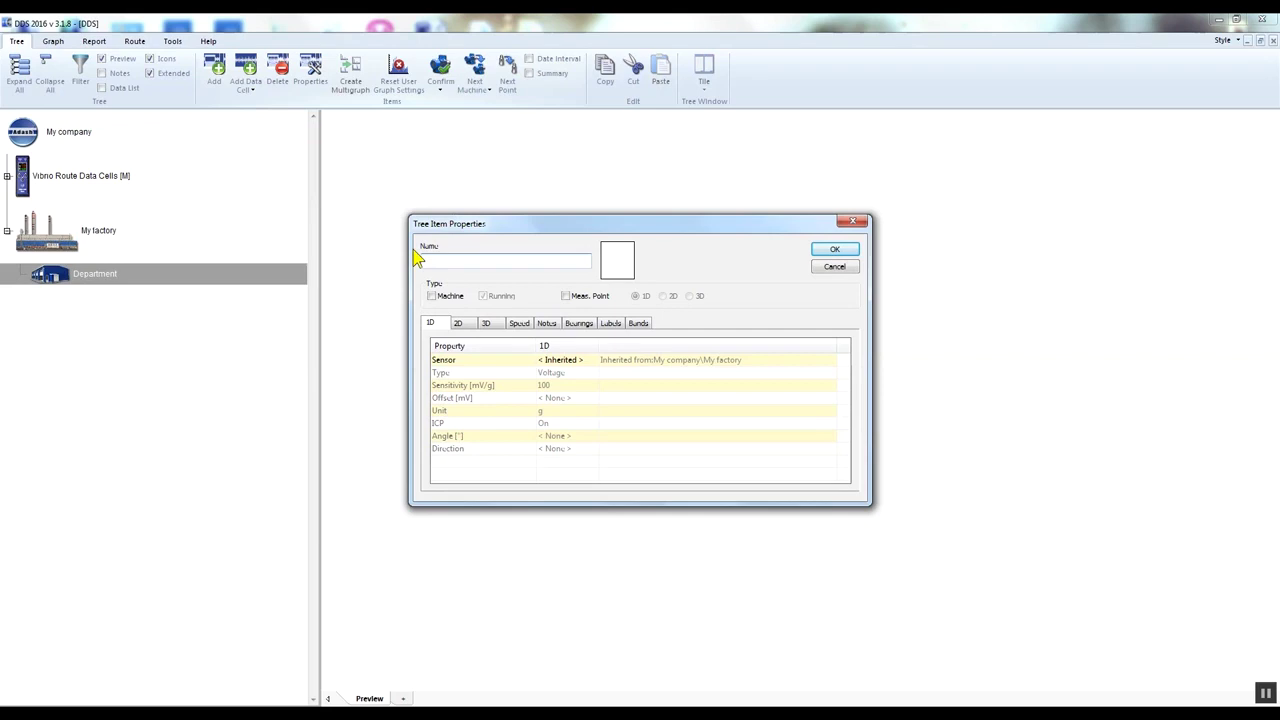
pyautogui.write('Machine')
pyautogui.click(613, 272)
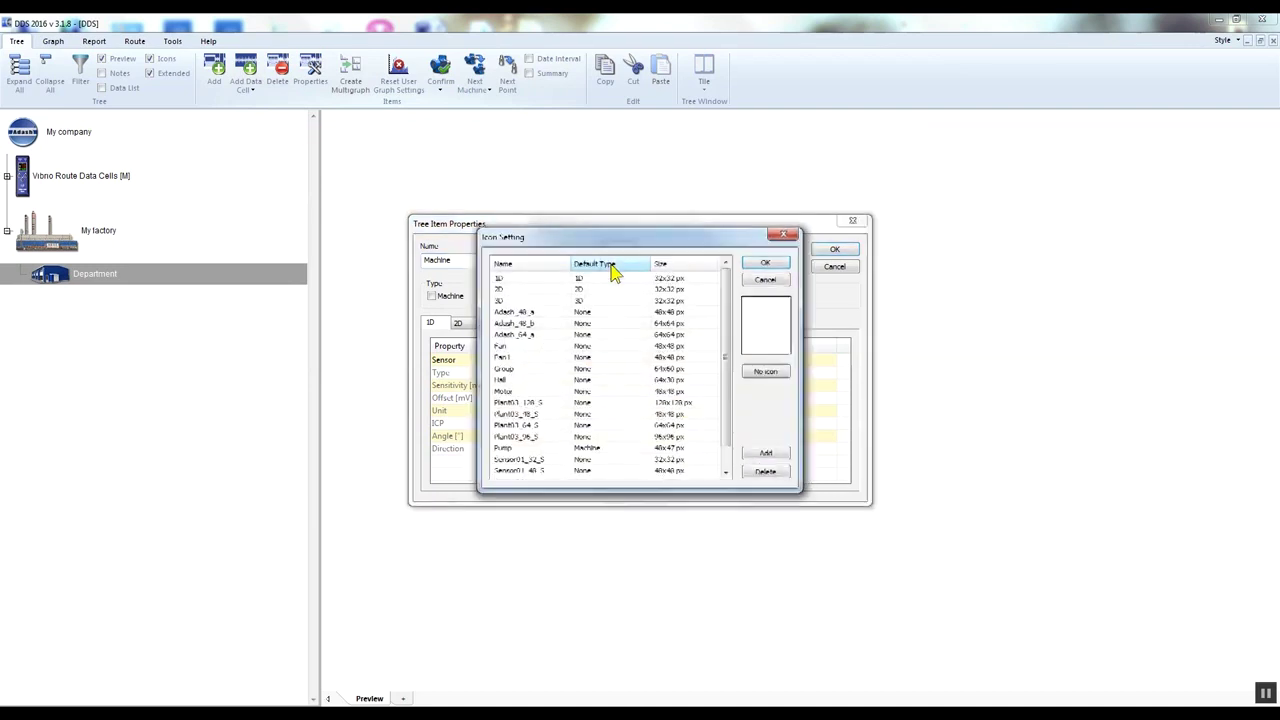
pyautogui.click(601, 393)
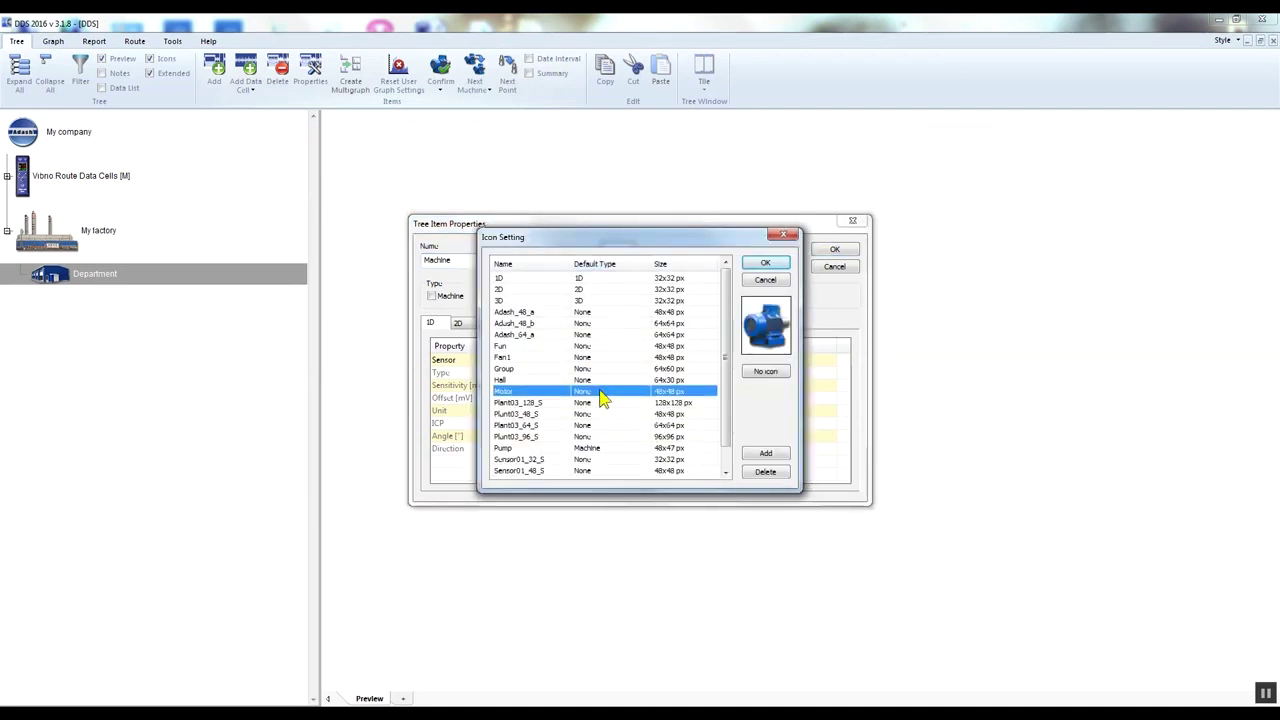
pyautogui.click(768, 265)
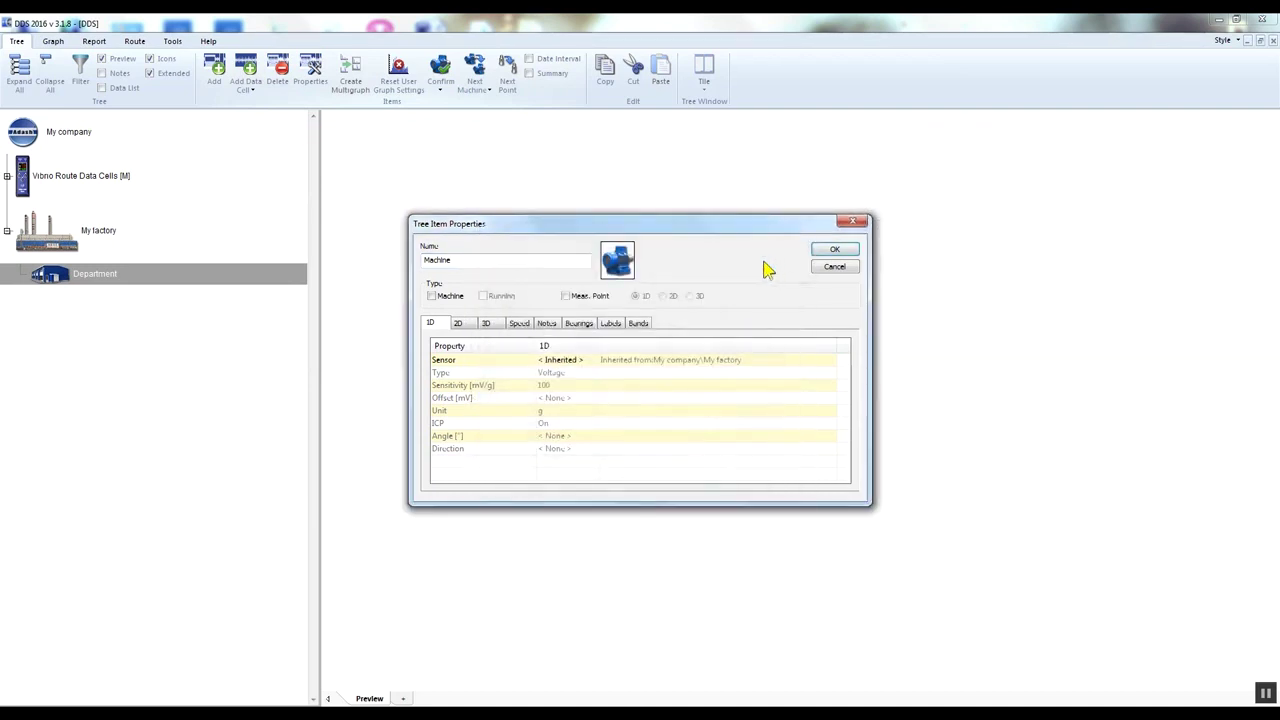
pyautogui.click(431, 296)
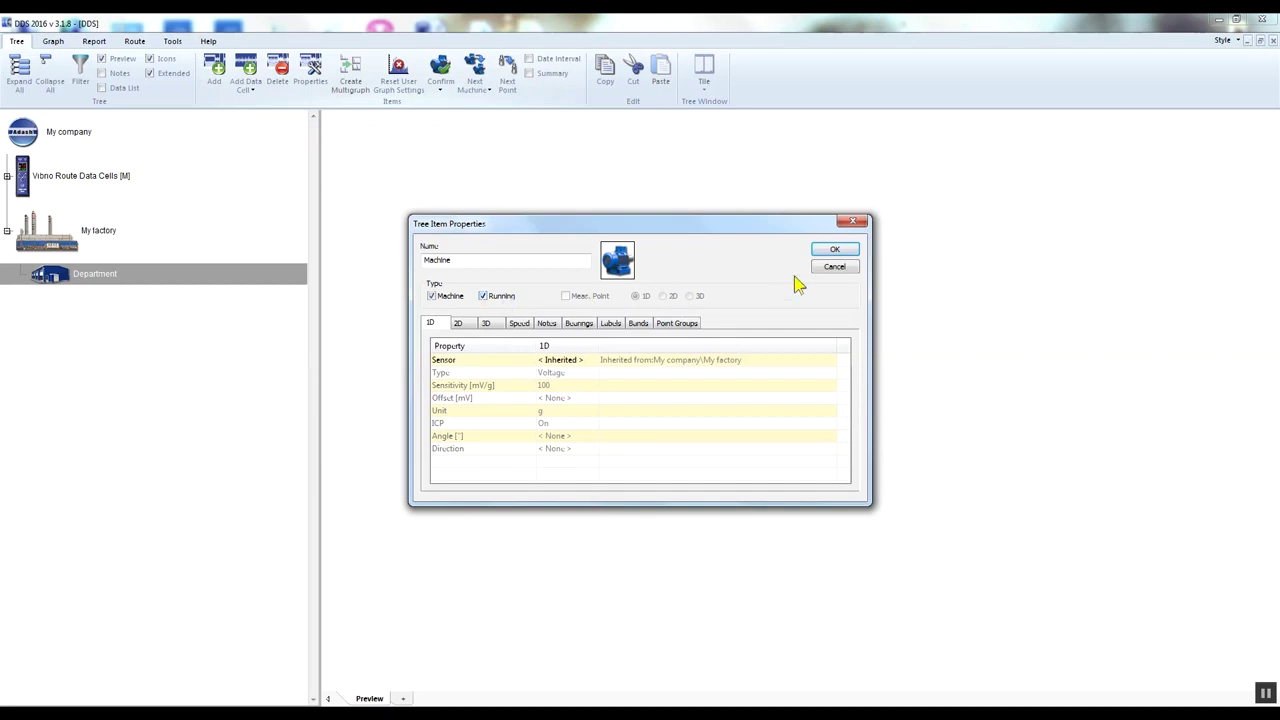
pyautogui.click(835, 251)
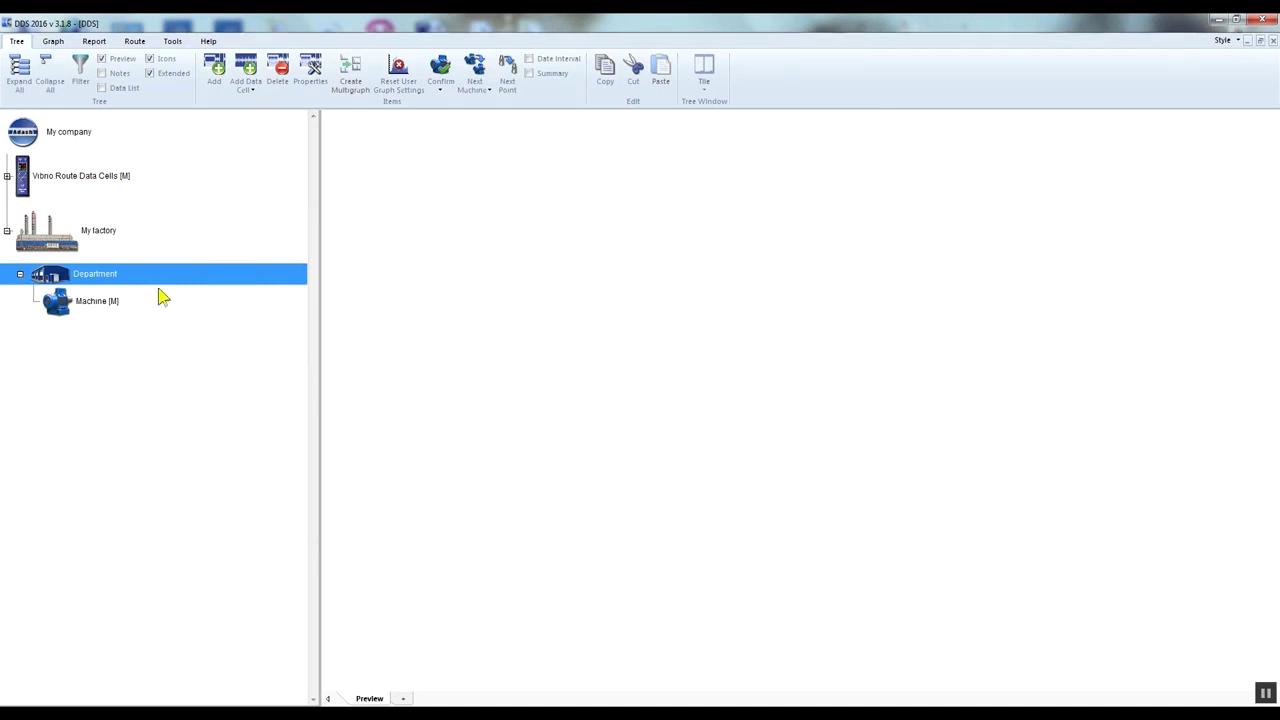
# Add a 1D measurement point named "Bearing 1" under Machine, with the 1D sensor icon
pyautogui.click(110, 313)
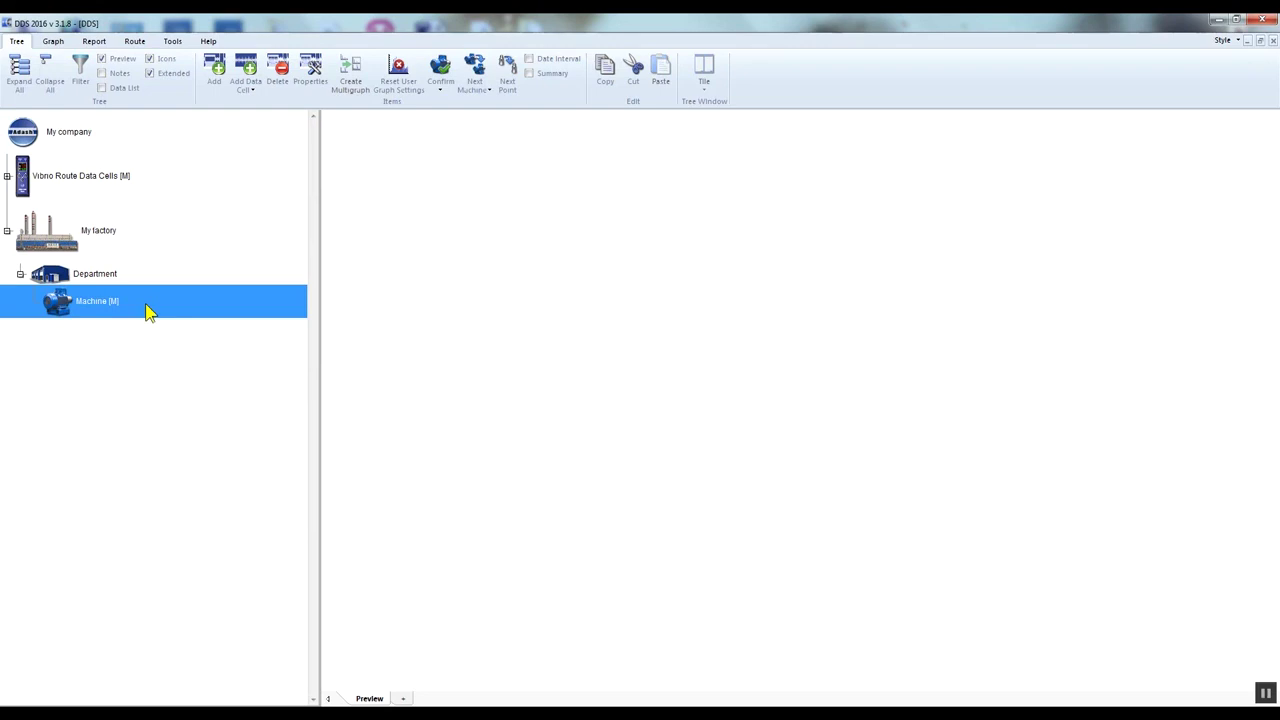
pyautogui.rightClick(148, 313)
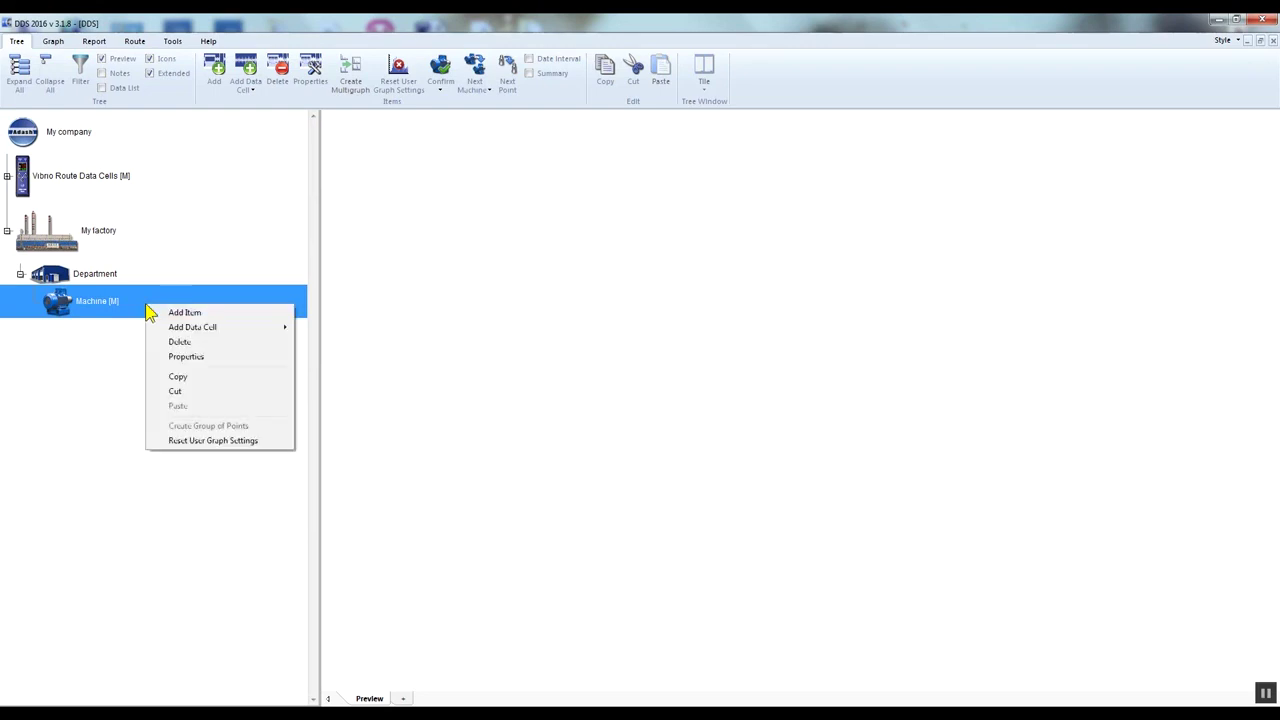
pyautogui.click(173, 313)
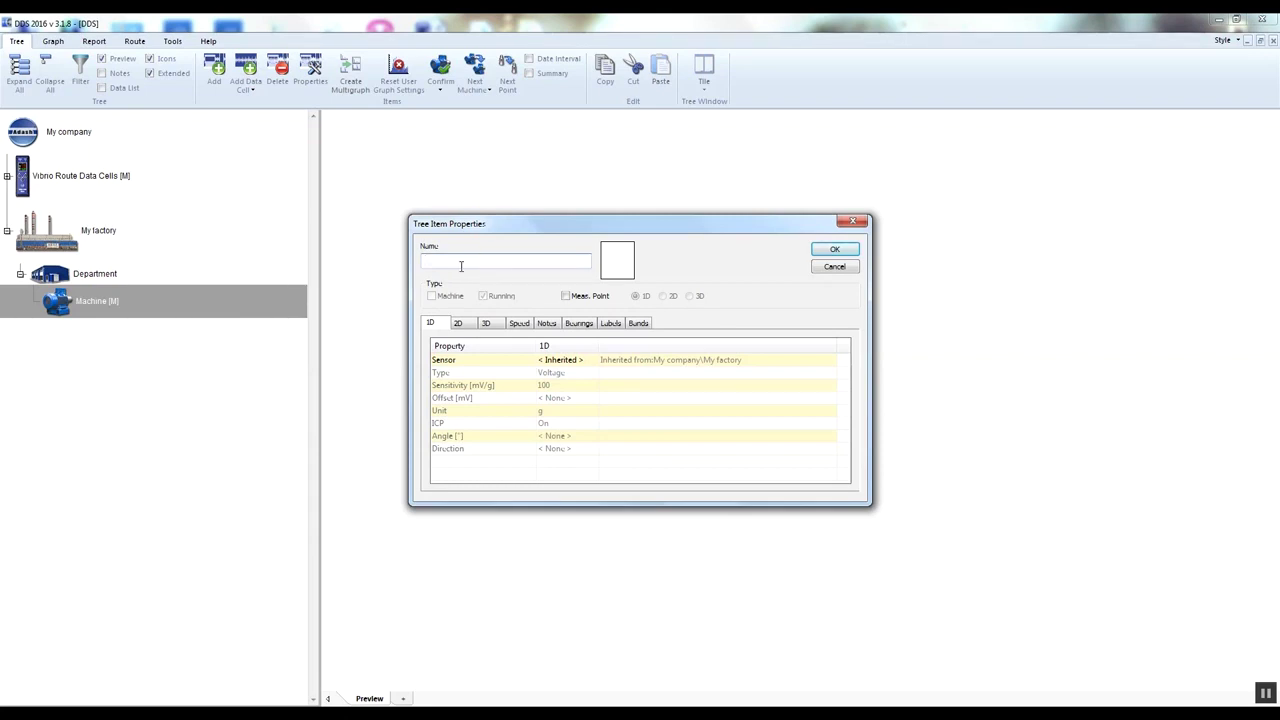
pyautogui.write('Bearing 1')
pyautogui.click(620, 262)
pyautogui.click(615, 278)
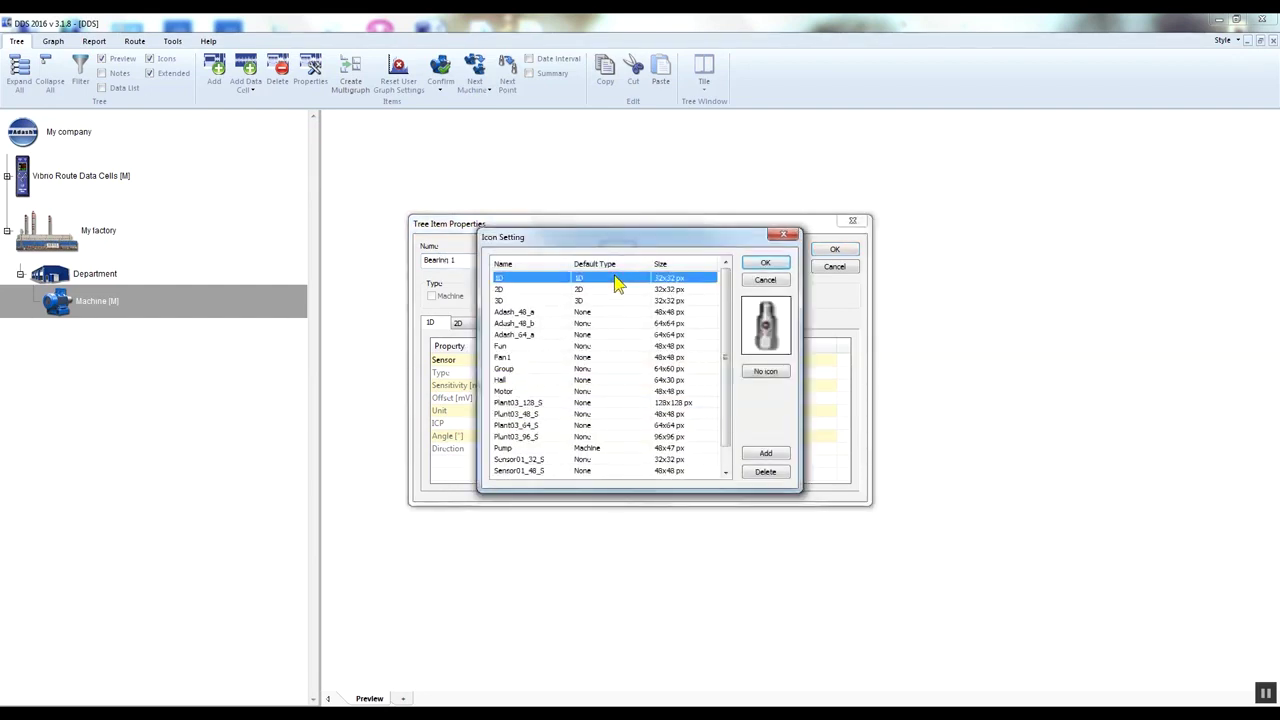
pyautogui.click(766, 265)
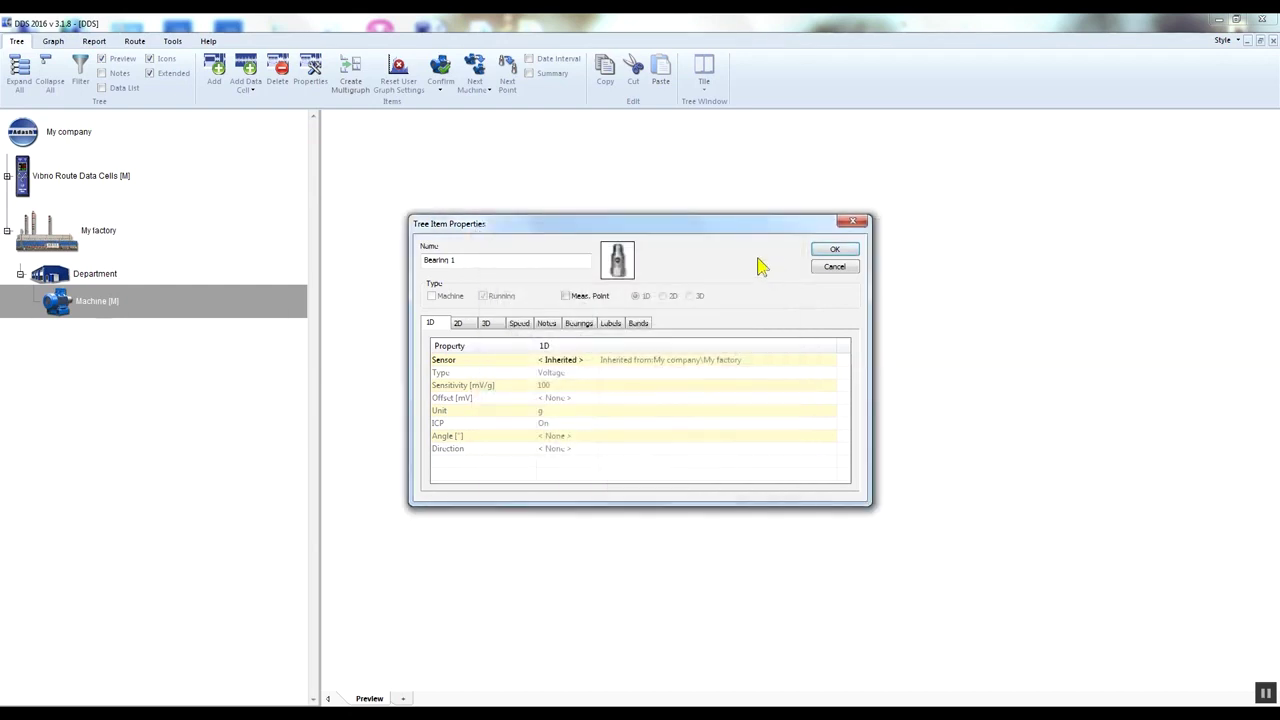
pyautogui.click(565, 297)
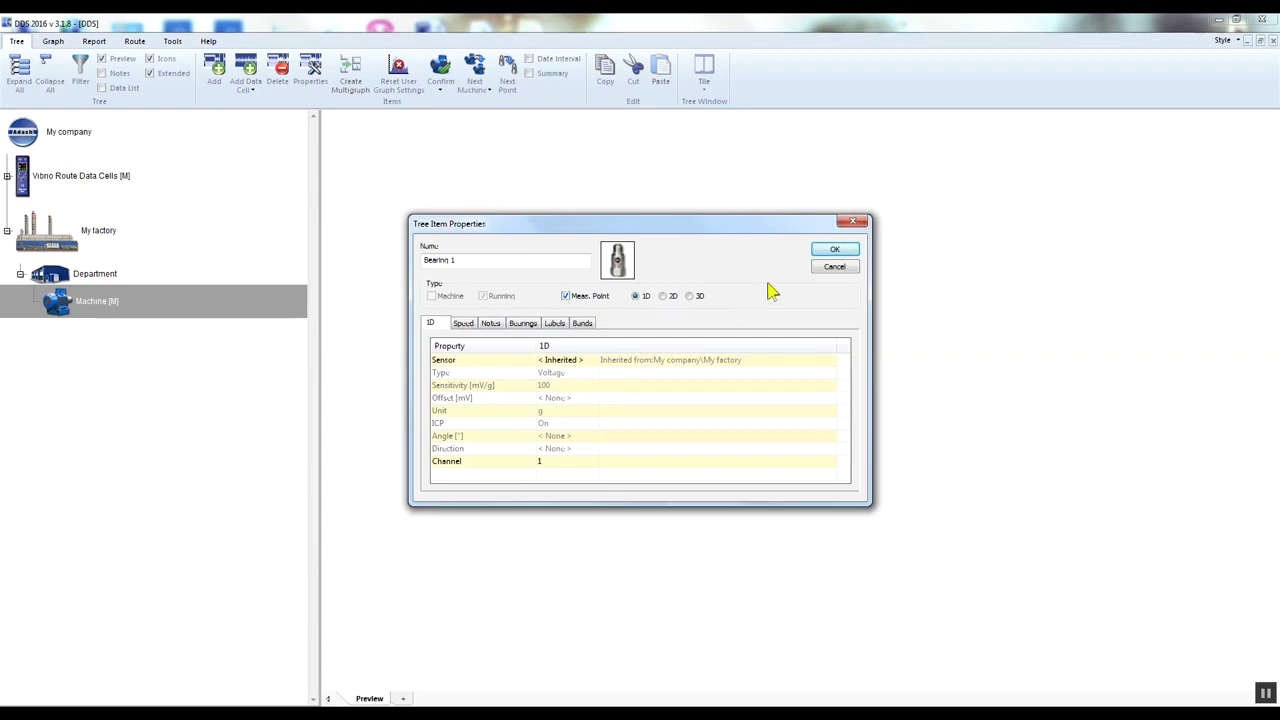
pyautogui.click(845, 250)
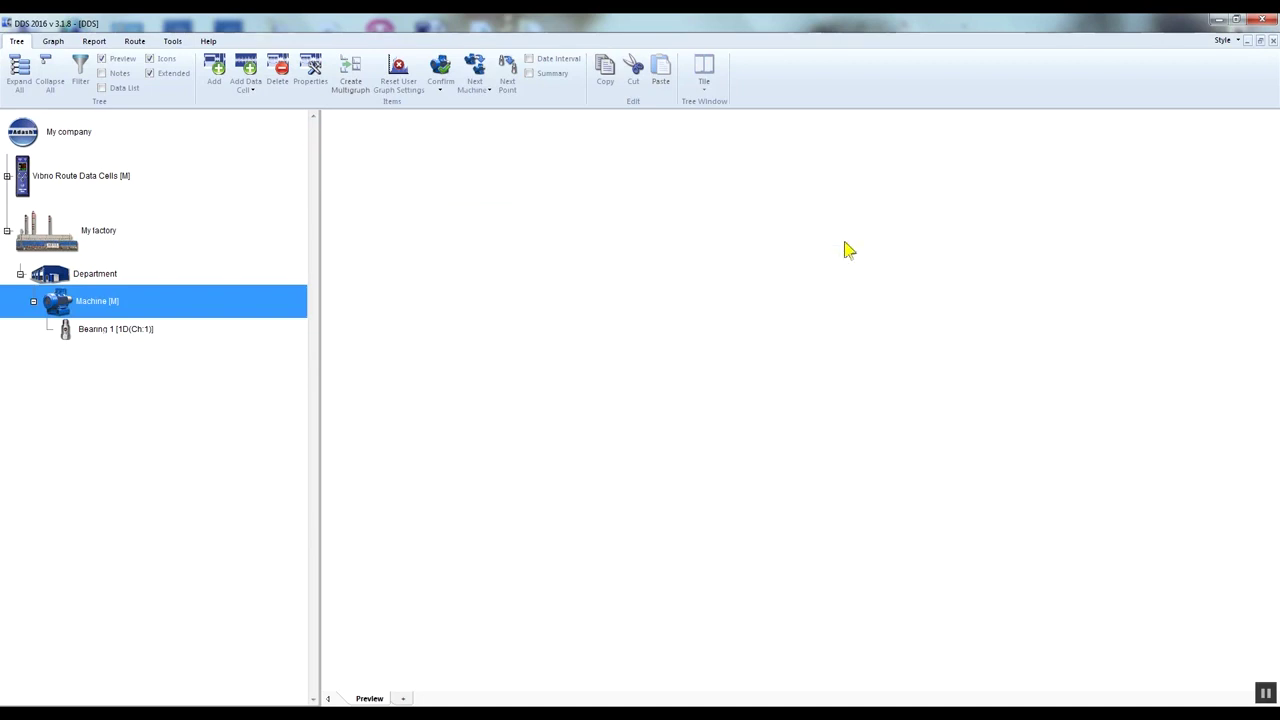
# Examine the pre-defined cells under Vibrio Route Data Cells and the properties of the Vel_RMS wideband data cell
pyautogui.click(100, 338)
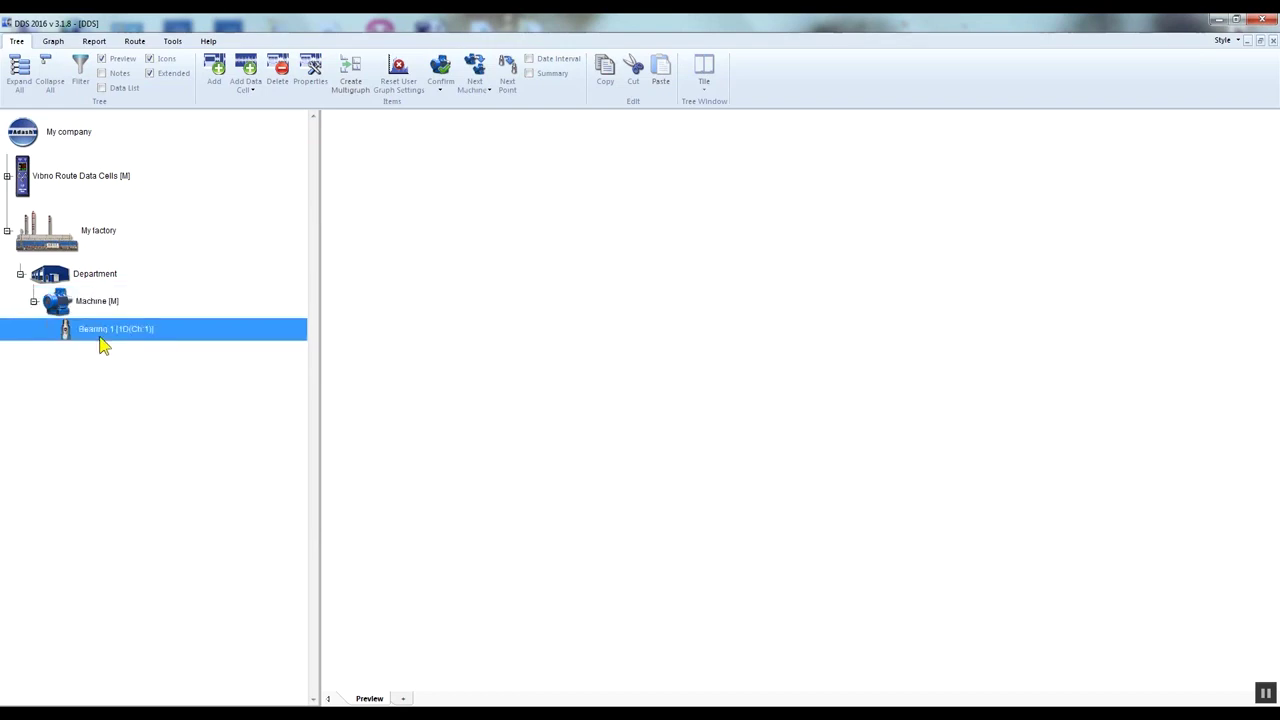
pyautogui.click(21, 179)
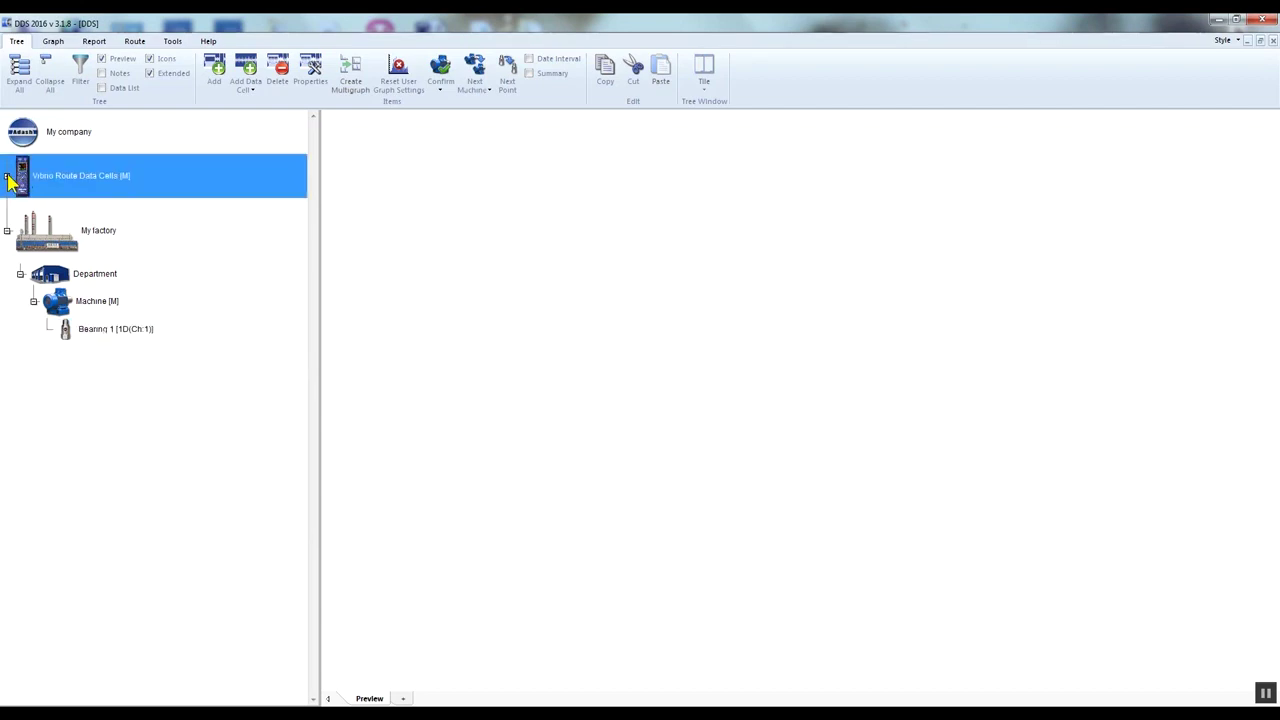
pyautogui.click(7, 177)
pyautogui.click(20, 209)
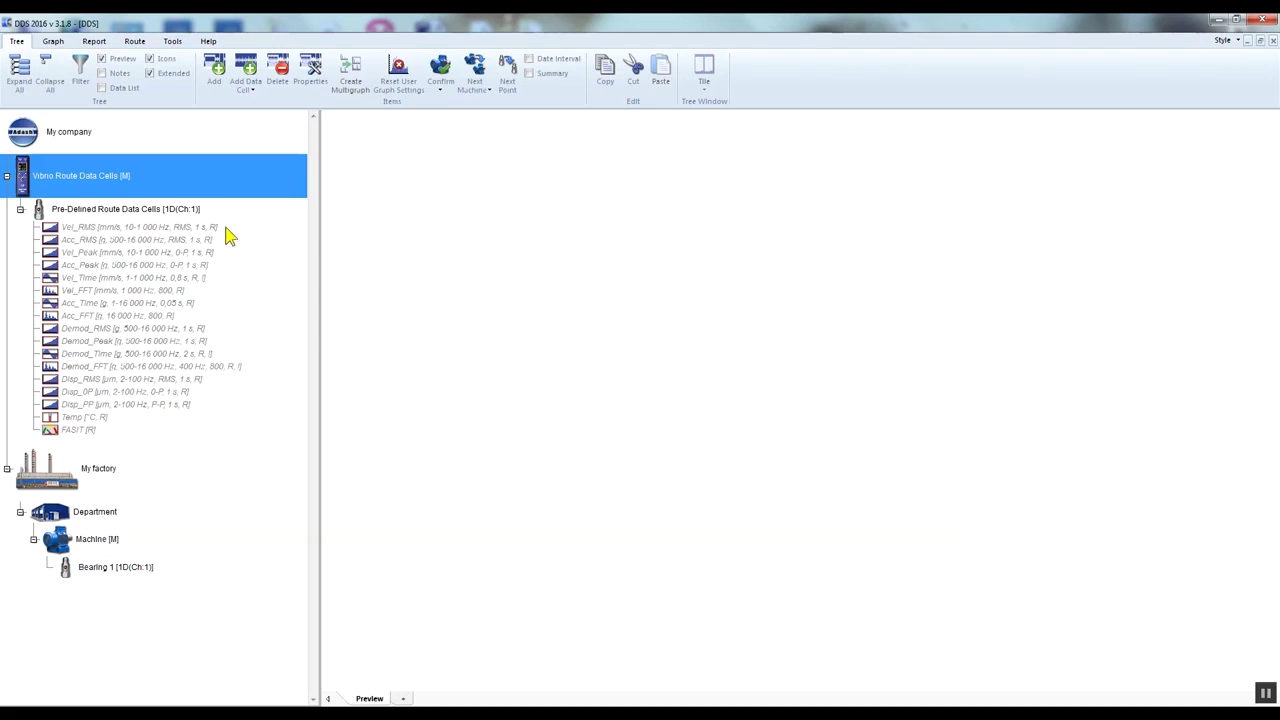
pyautogui.click(228, 236)
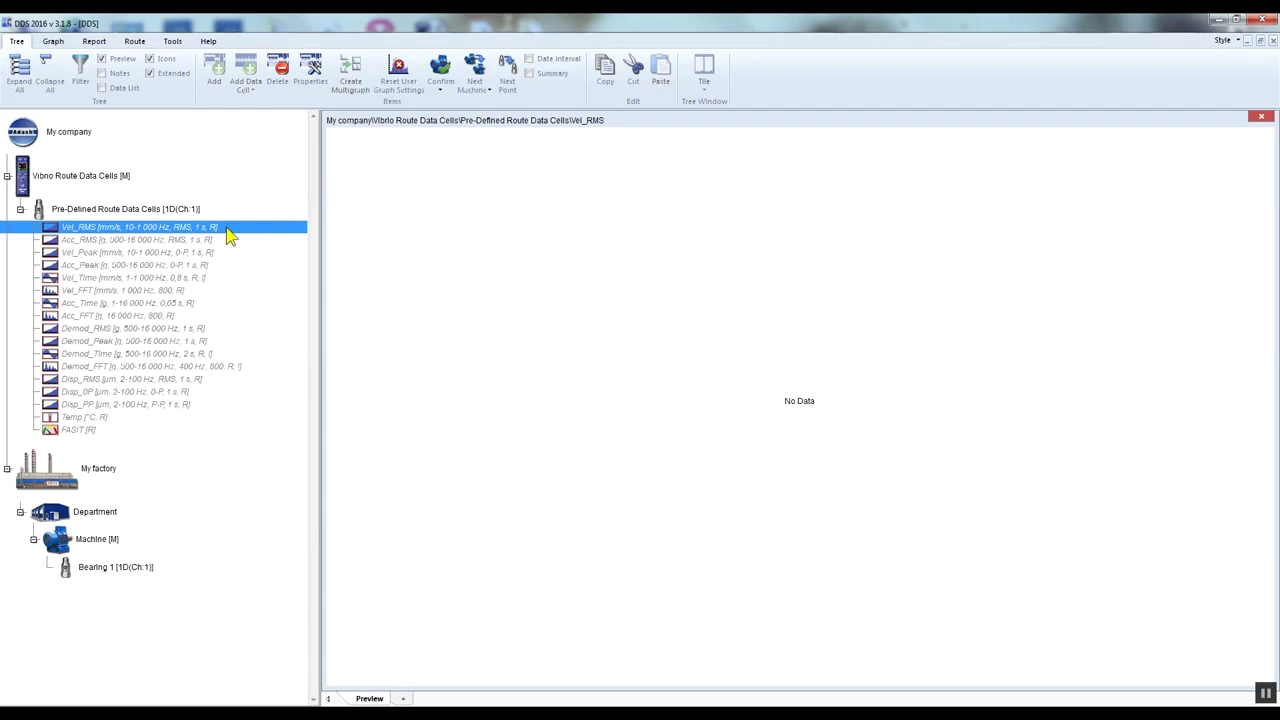
pyautogui.rightClick(229, 235)
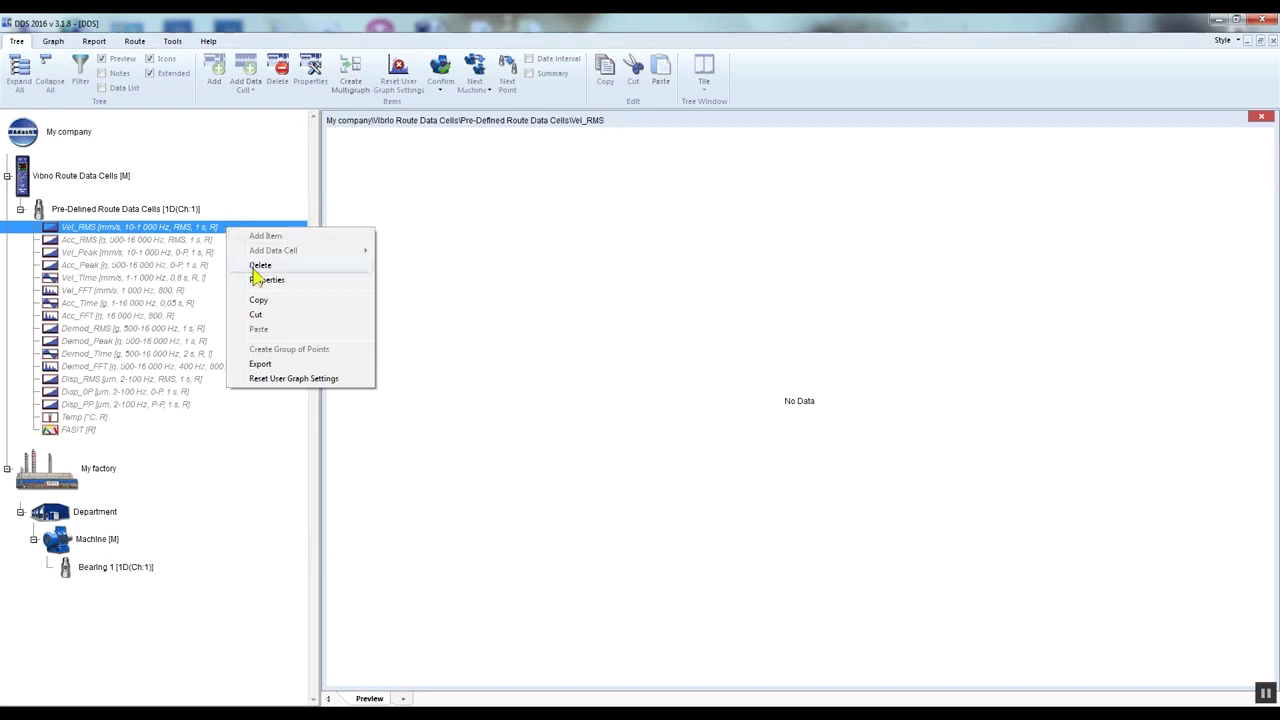
pyautogui.click(271, 281)
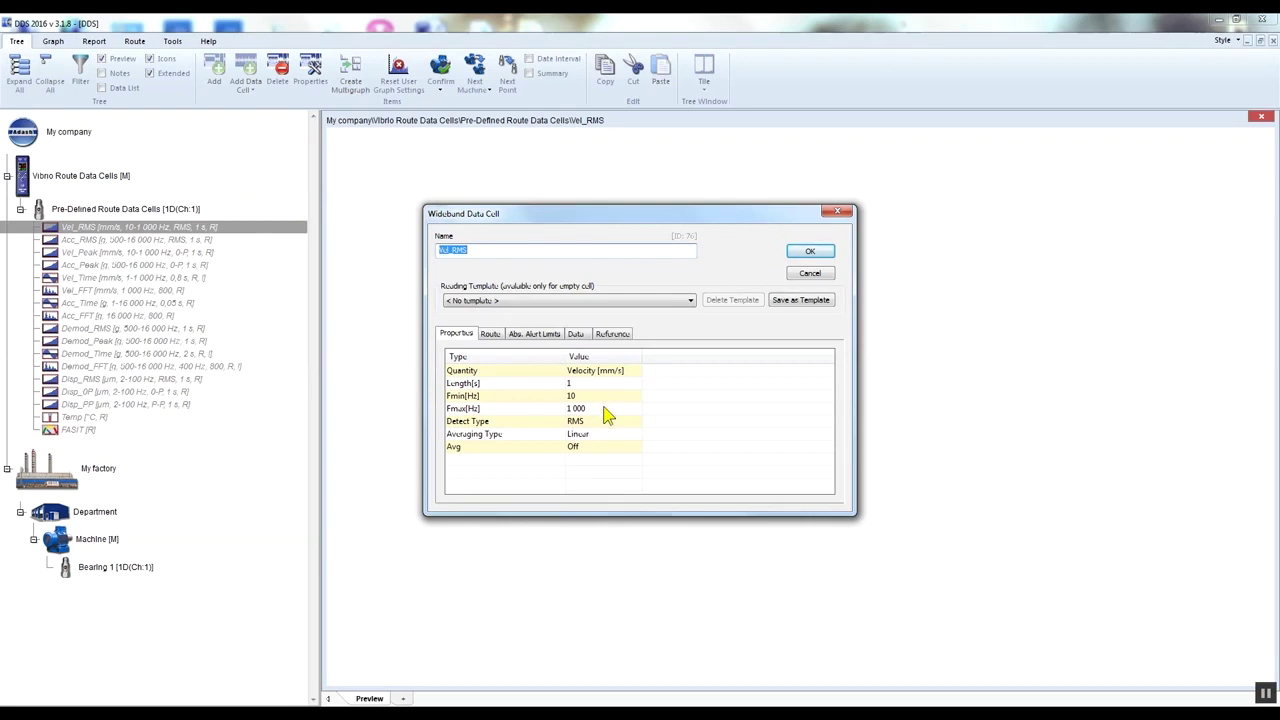
pyautogui.click(826, 258)
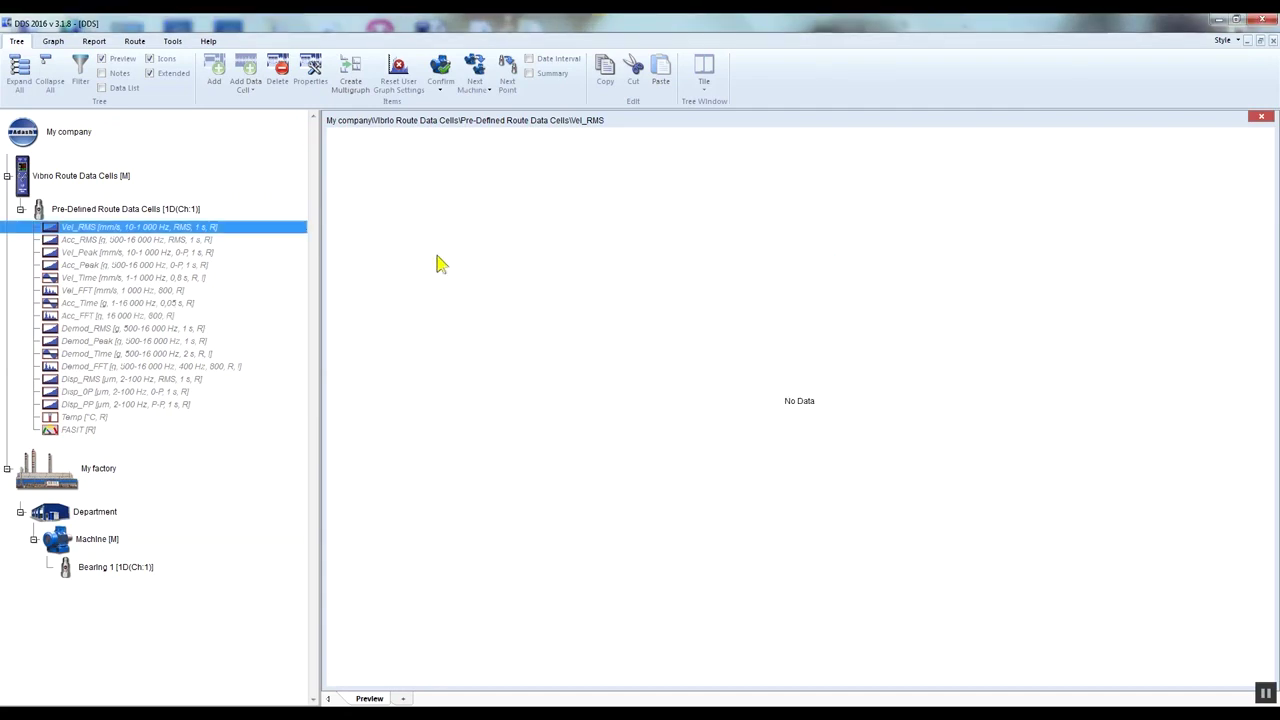
# Copy the pre-defined Vel_RMS, Acc_RMS and Vel_FFT data cells into the Bearing 1 measurement point and collapse Vibrio Route Data Cells
pyautogui.click(208, 244)
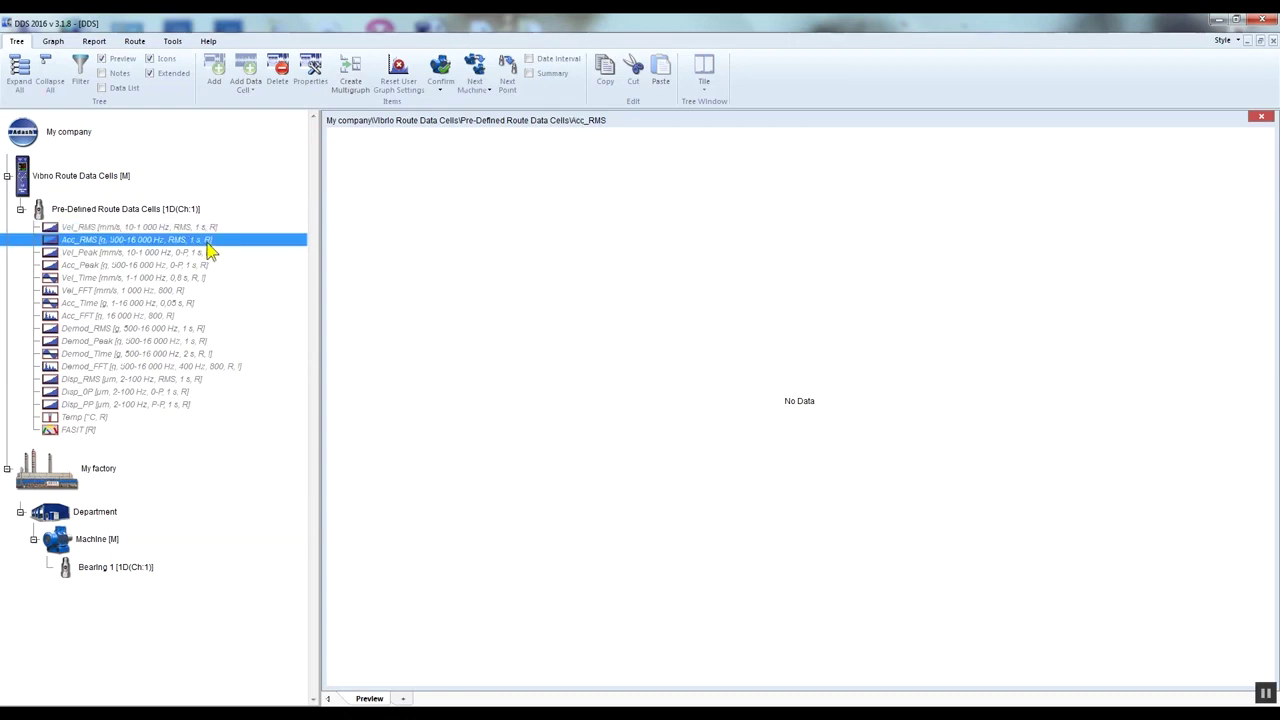
pyautogui.click(176, 293)
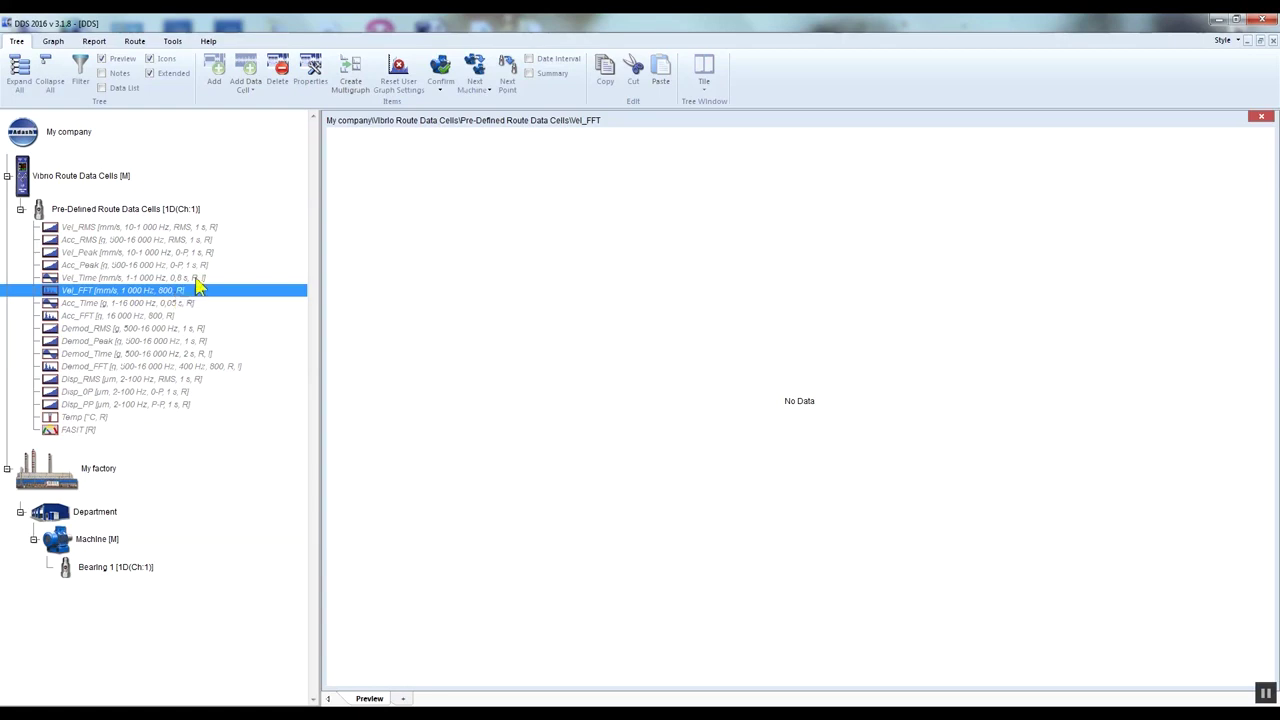
pyautogui.click(214, 229)
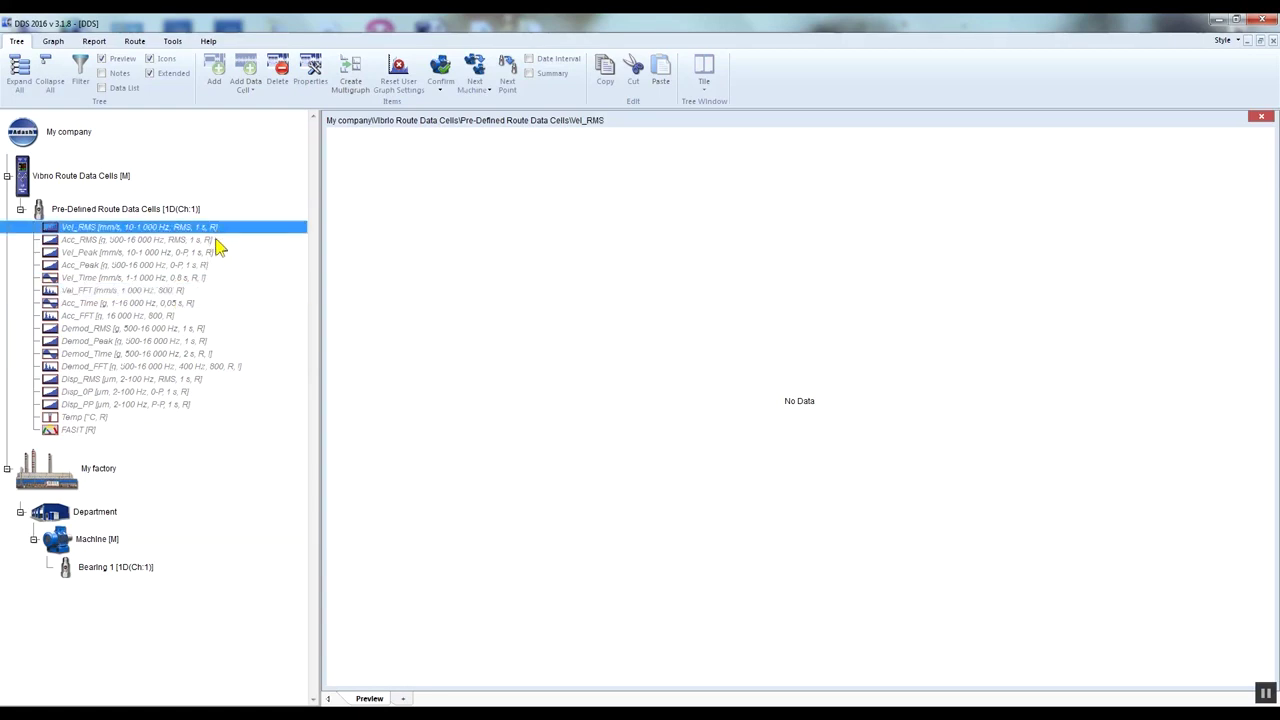
pyautogui.keyDown('ctrl'); pyautogui.click(210, 241); pyautogui.keyUp('ctrl')
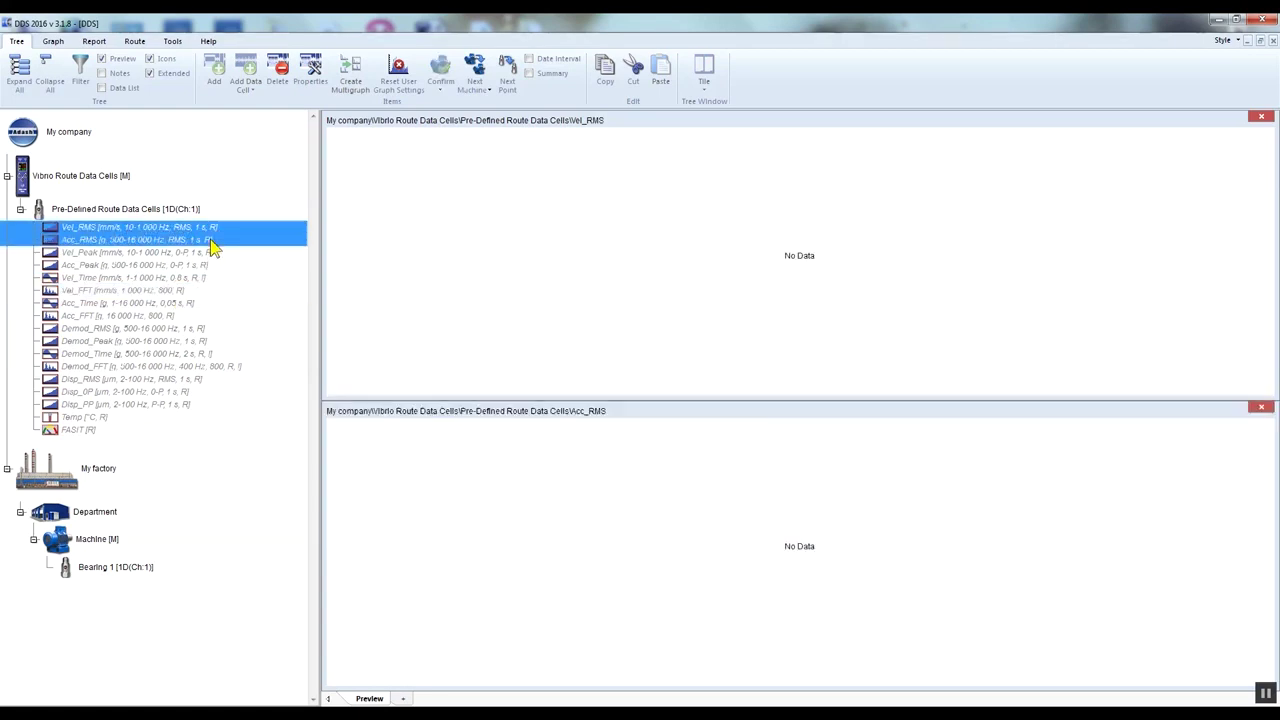
pyautogui.keyDown('ctrl'); pyautogui.click(185, 293); pyautogui.keyUp('ctrl')
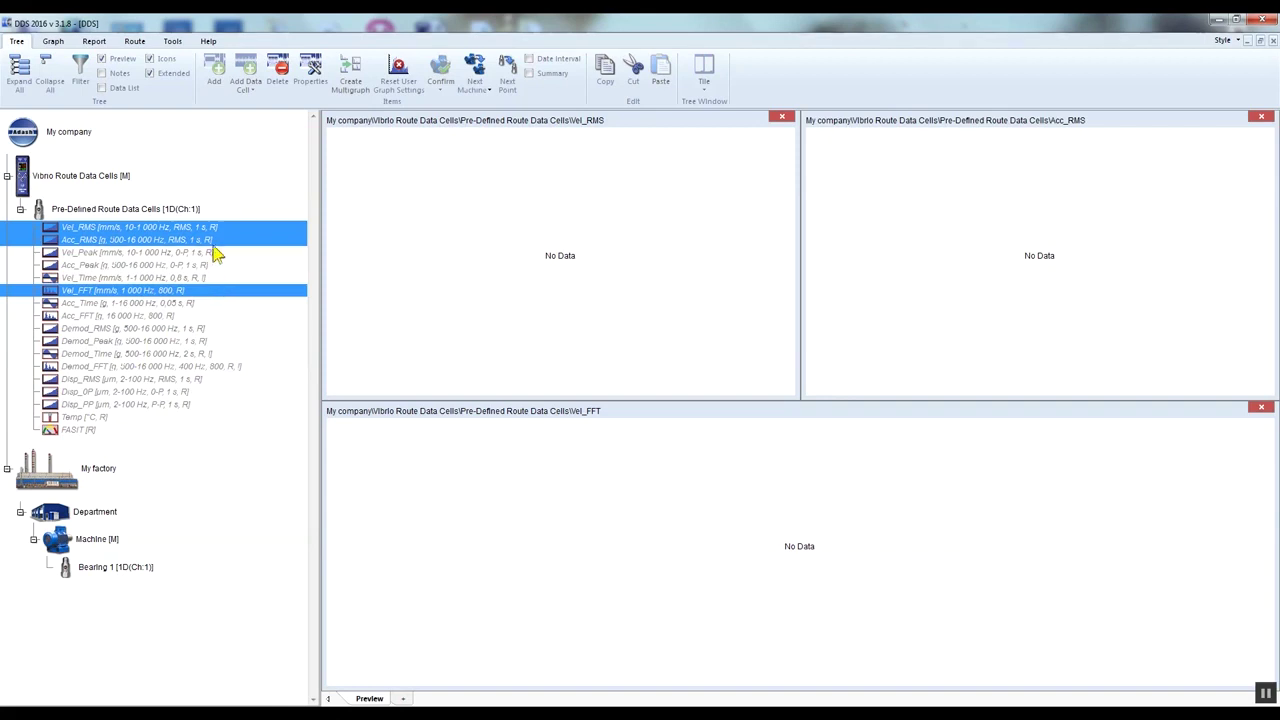
pyautogui.moveTo(138, 410); pyautogui.dragTo(80, 569)
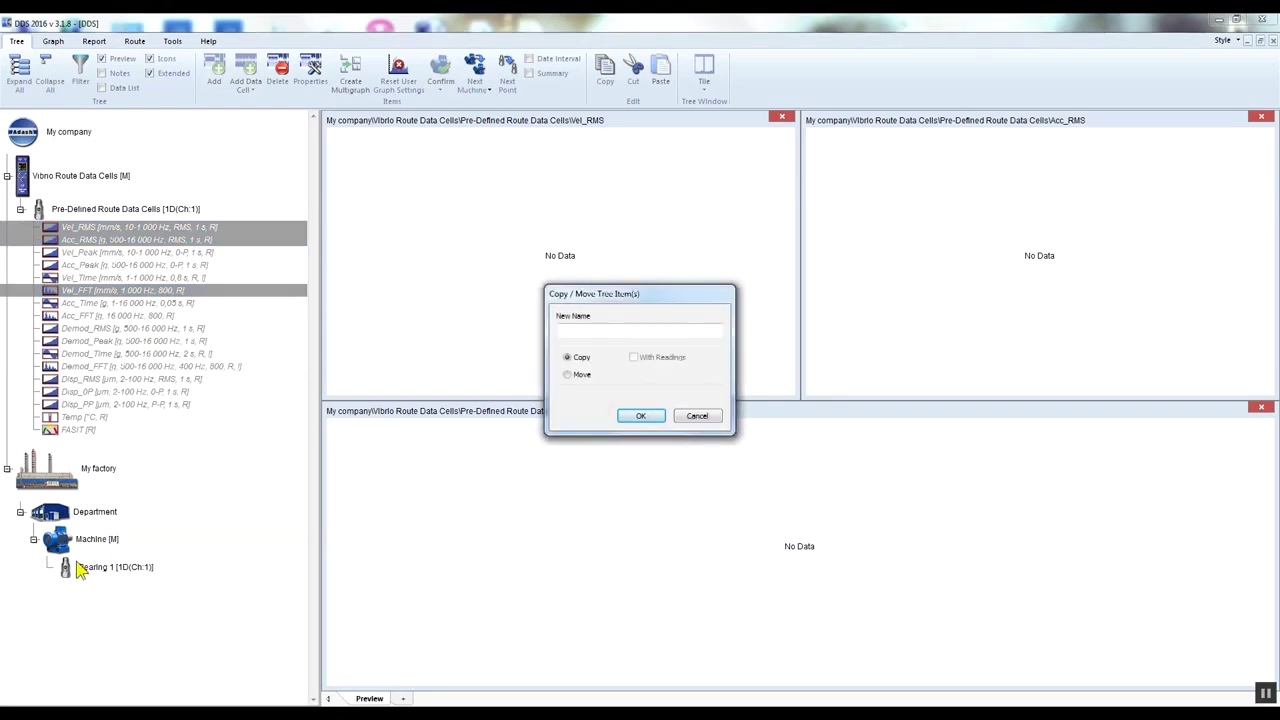
pyautogui.click(574, 377)
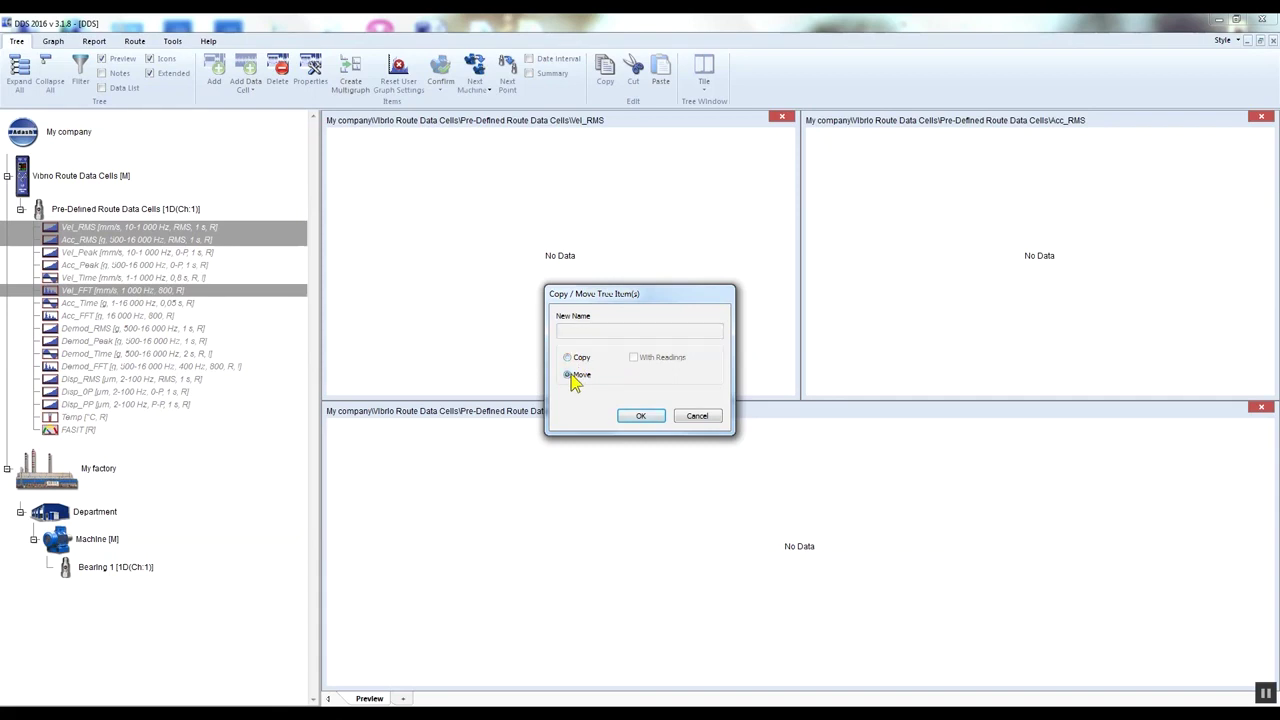
pyautogui.click(569, 358)
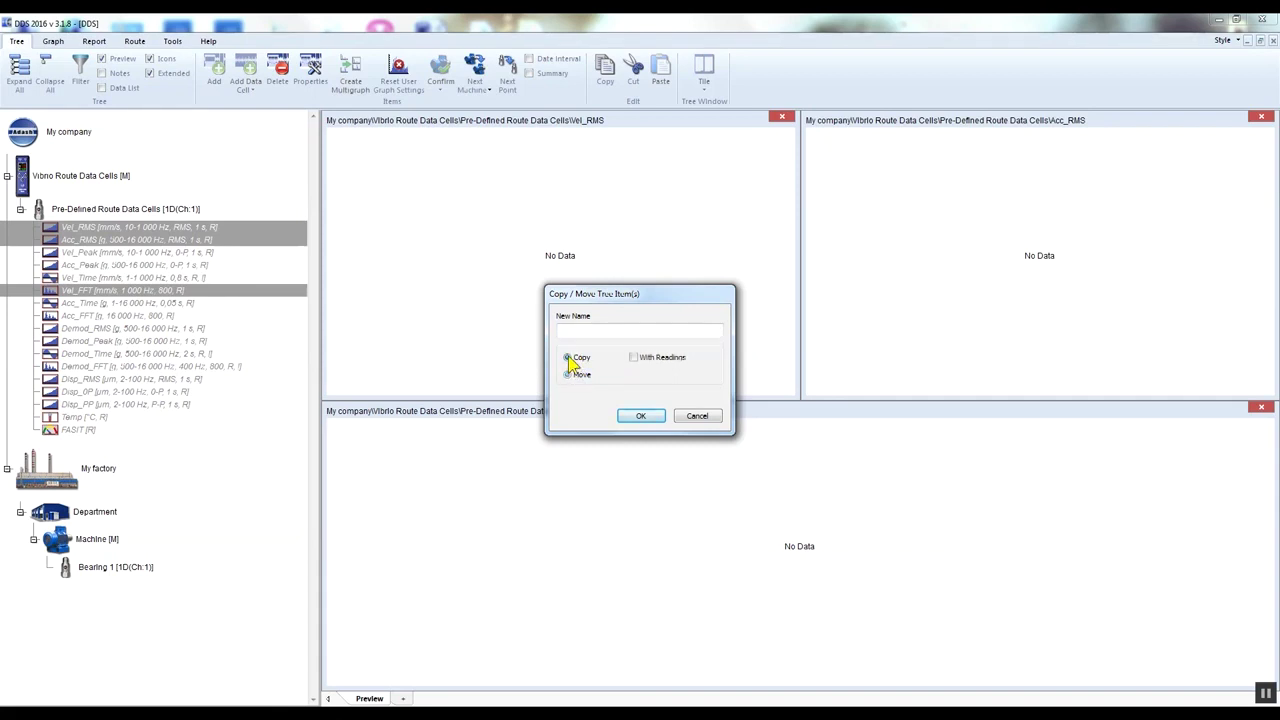
pyautogui.click(655, 419)
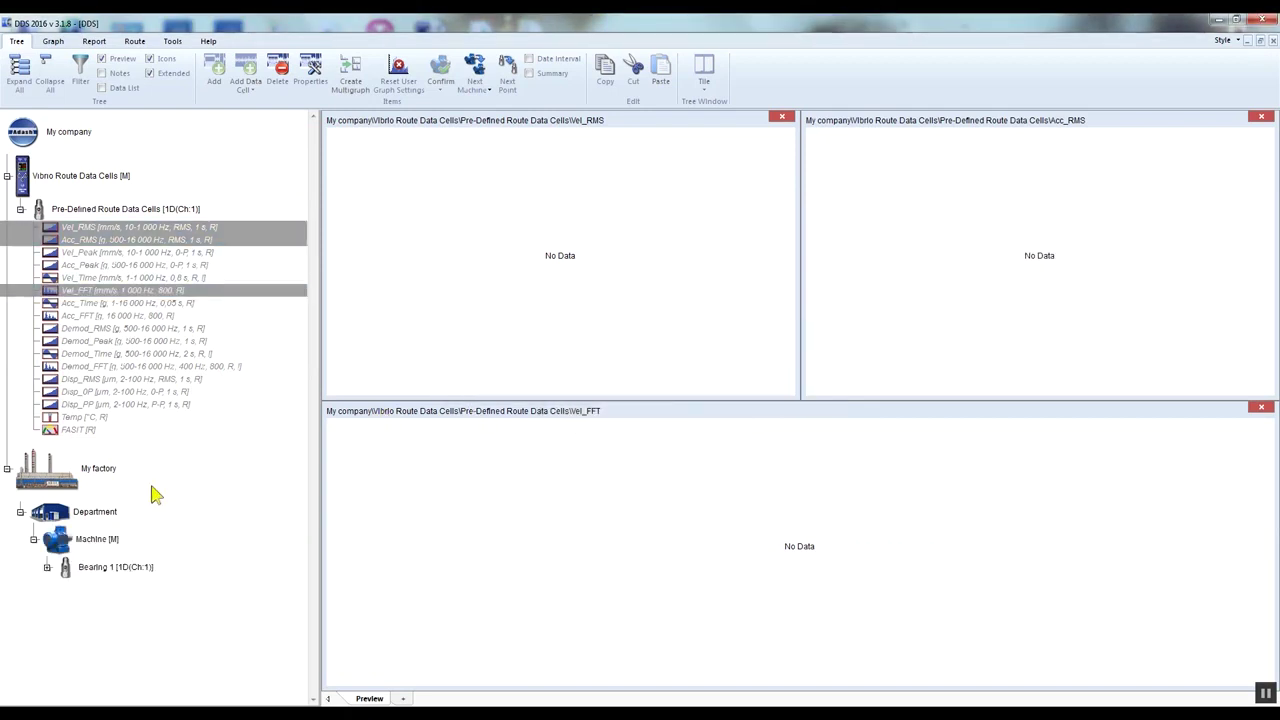
pyautogui.click(46, 567)
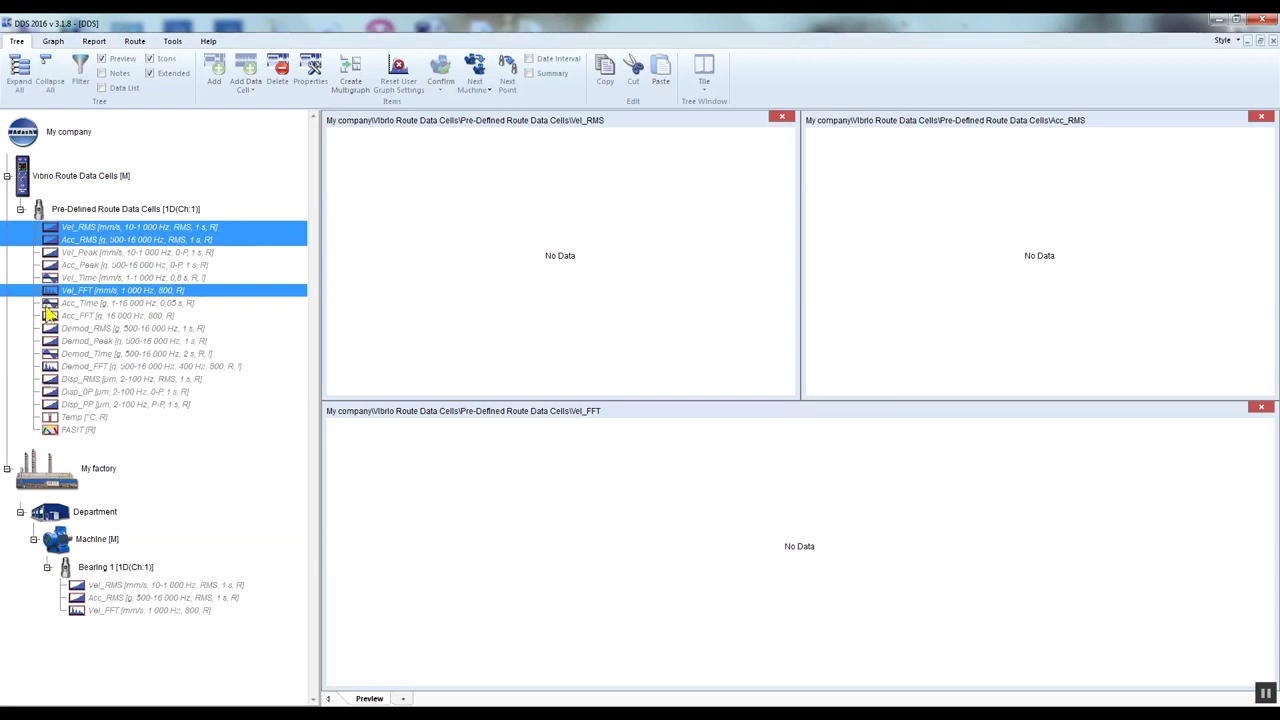
pyautogui.click(7, 176)
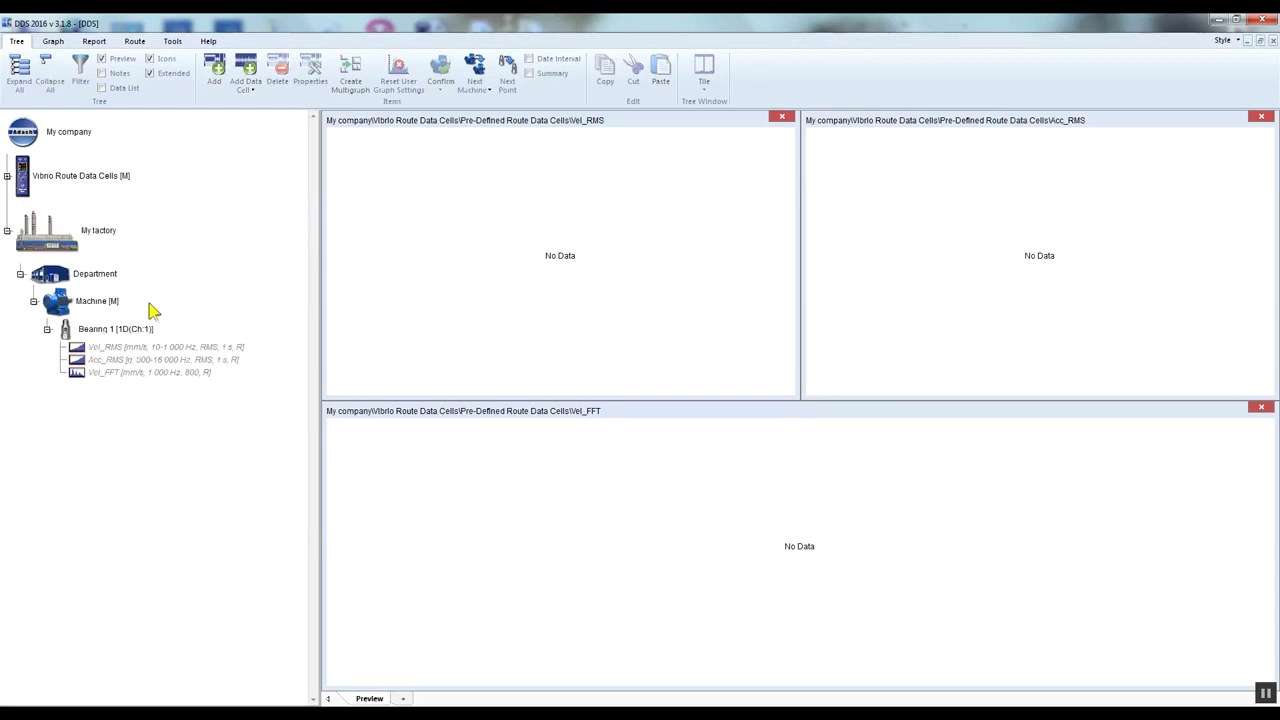
# Copy the Bearing 1 measurement point with its data cells under Machine, naming the copy "Bearing 2"
pyautogui.click(108, 332)
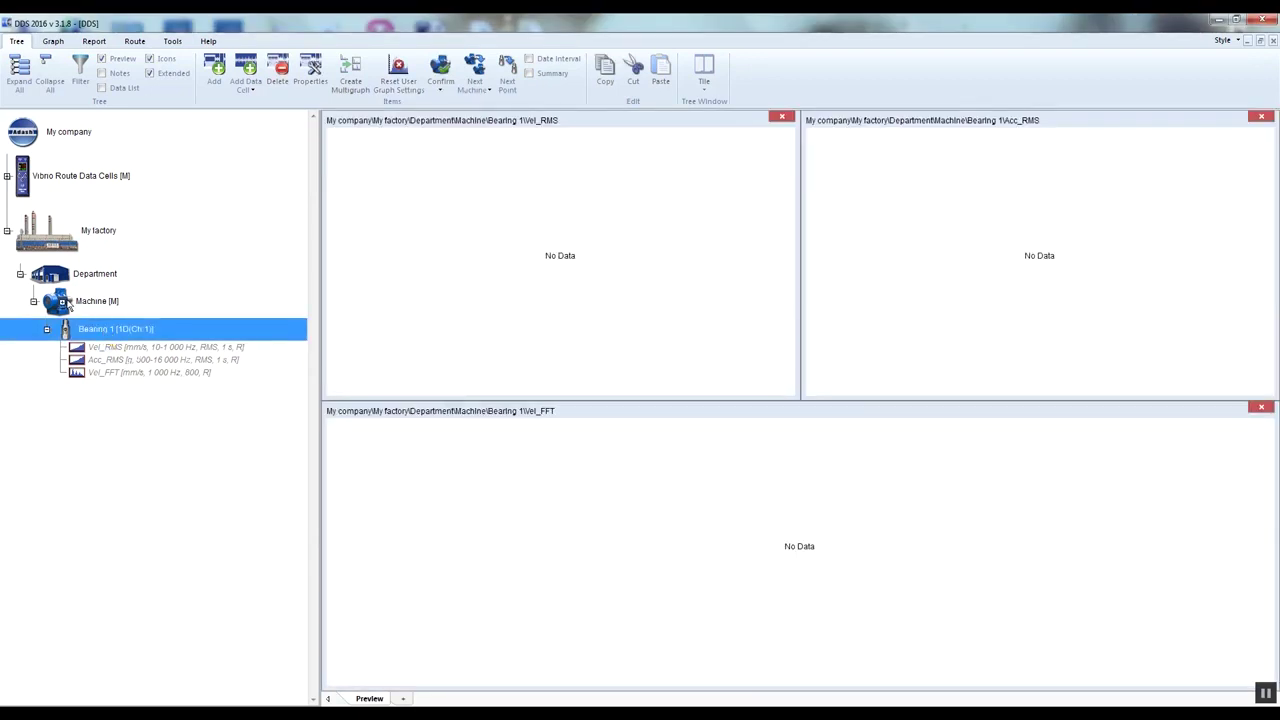
pyautogui.moveTo(68, 305); pyautogui.dragTo(68, 303)
pyautogui.press('BackSpace')
pyautogui.write('2')
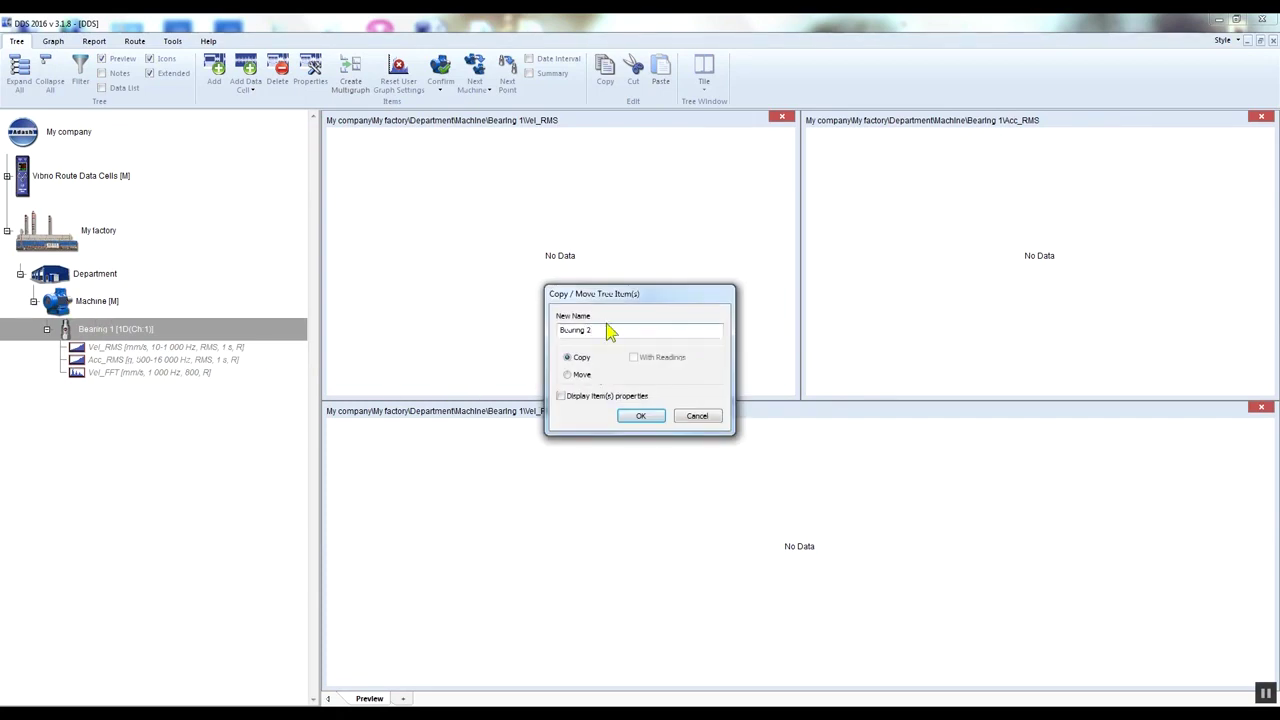
pyautogui.click(646, 416)
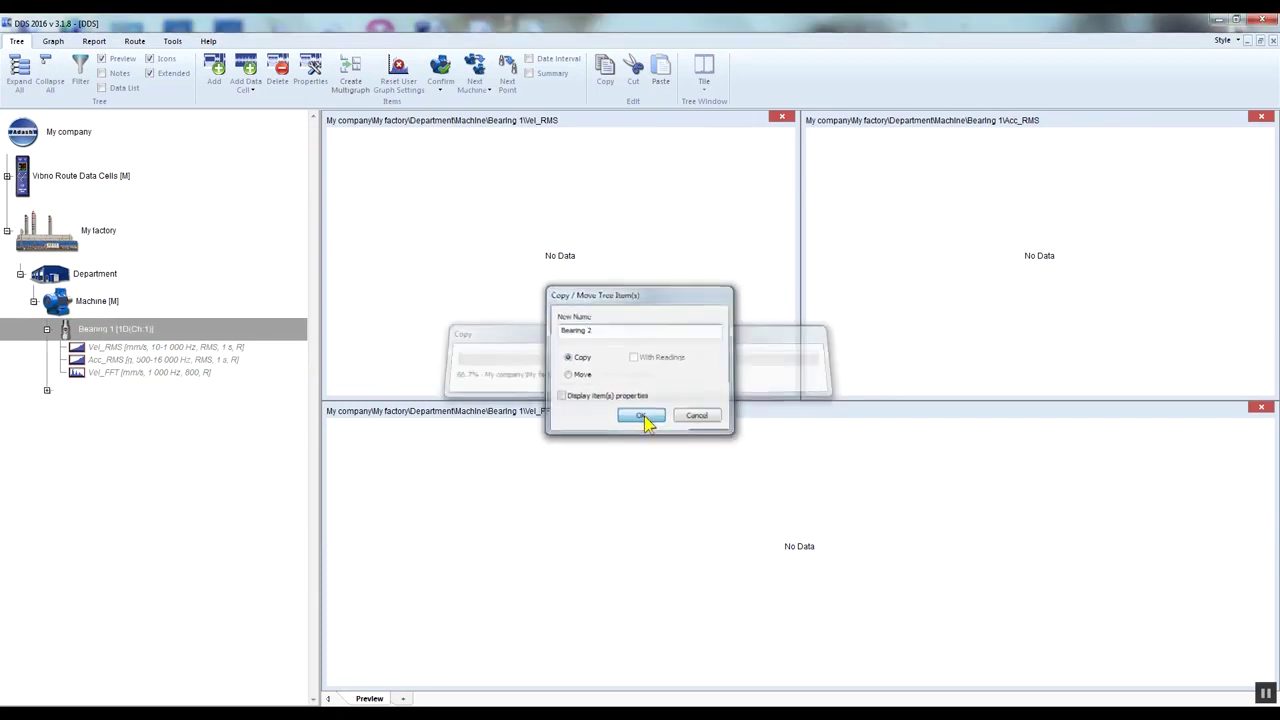
# Copy Machine with its measurement points under Department, choosing Copy instead of Move and naming it "Machine 2"
pyautogui.click(66, 305)
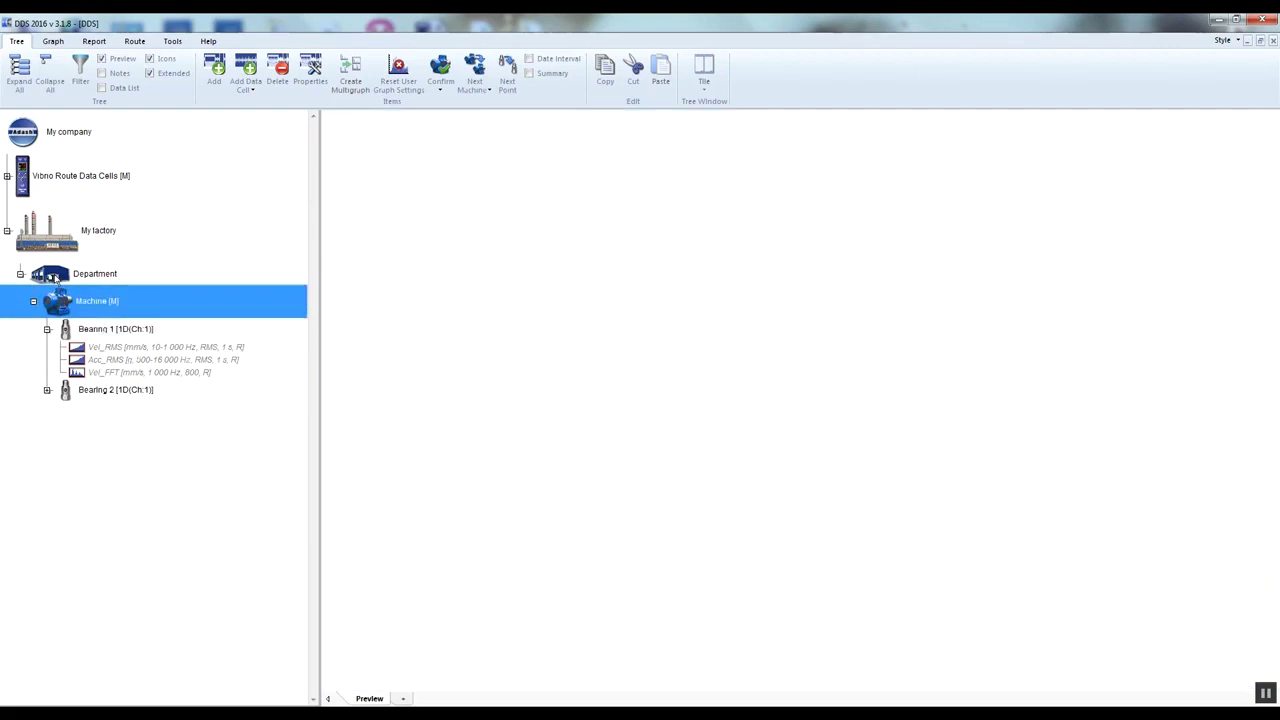
pyautogui.moveTo(52, 278); pyautogui.dragTo(52, 278)
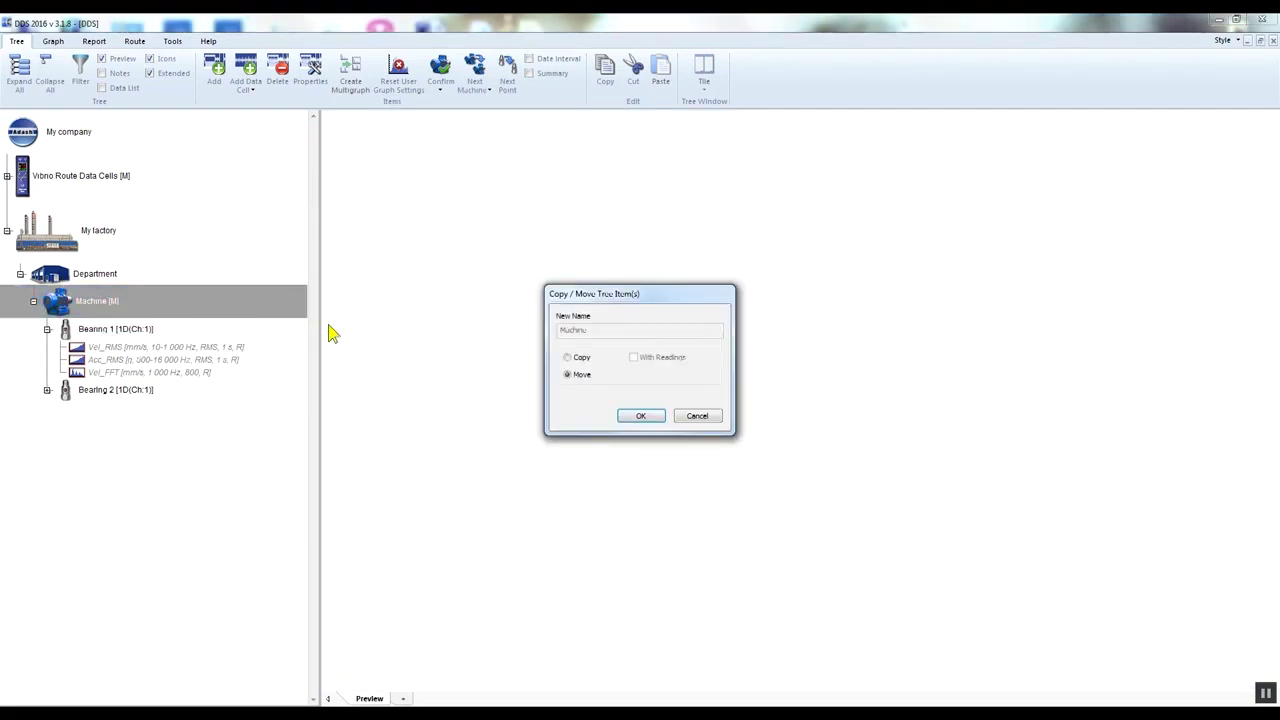
pyautogui.click(567, 358)
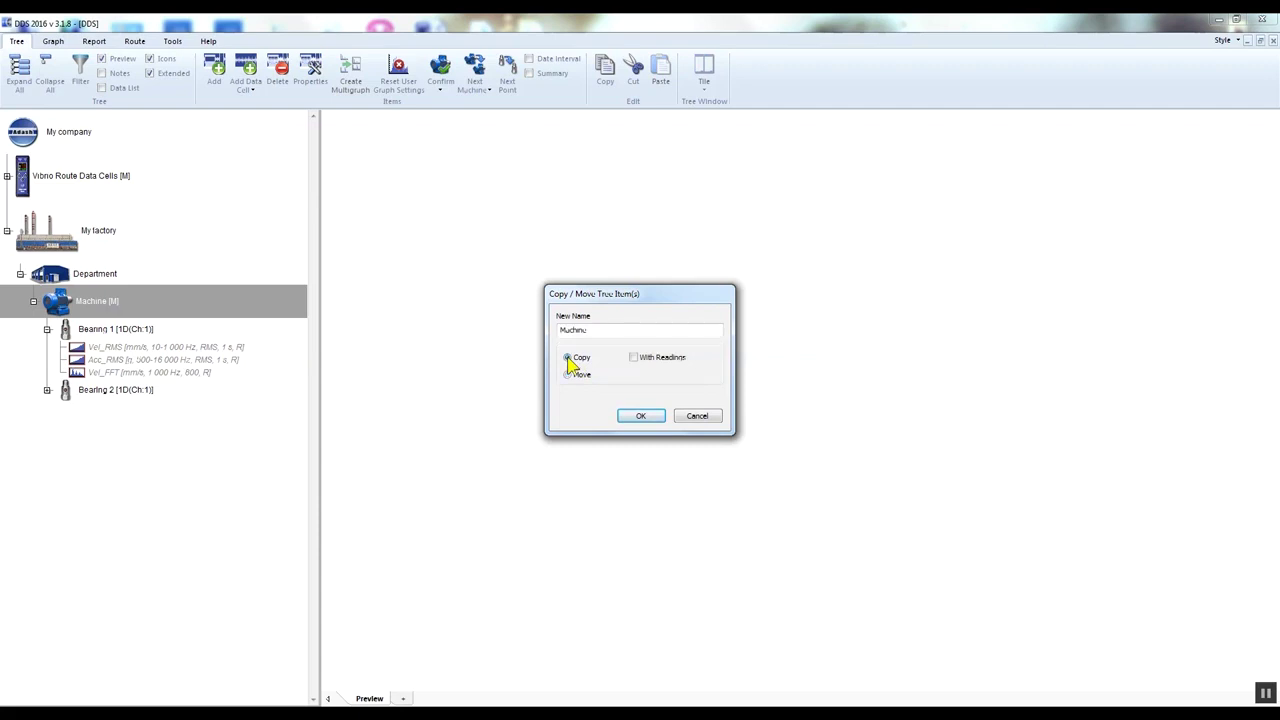
pyautogui.click(611, 331)
pyautogui.write('2')
pyautogui.click(643, 417)
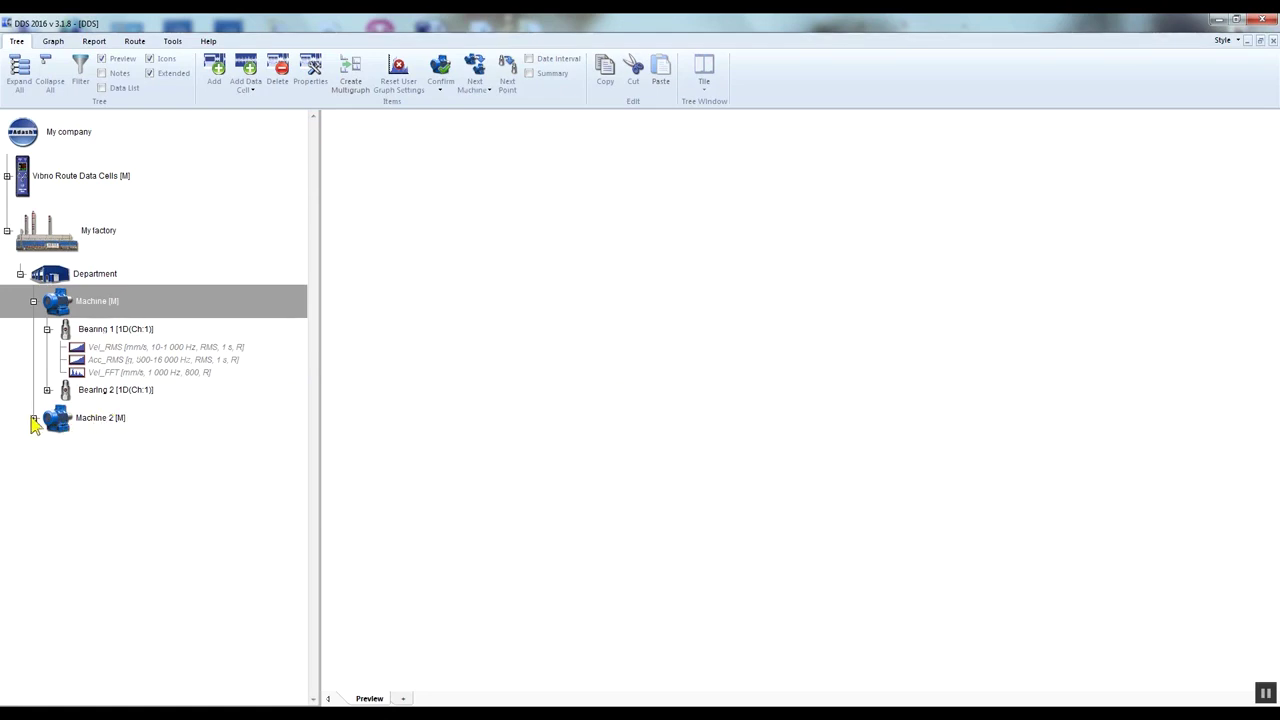
# Expand Machine 2 with both its bearings, and Bearing 2 of the first machine, to check the copied data cells
pyautogui.click(33, 419)
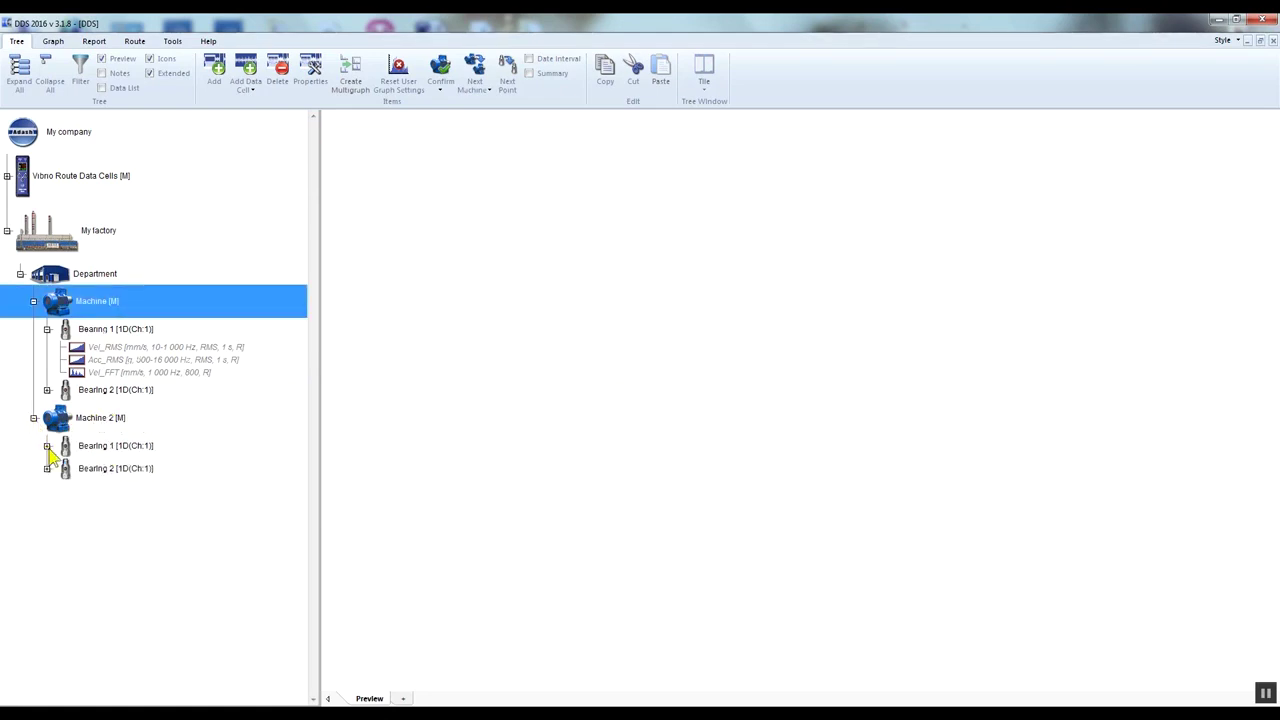
pyautogui.click(47, 446)
pyautogui.click(47, 506)
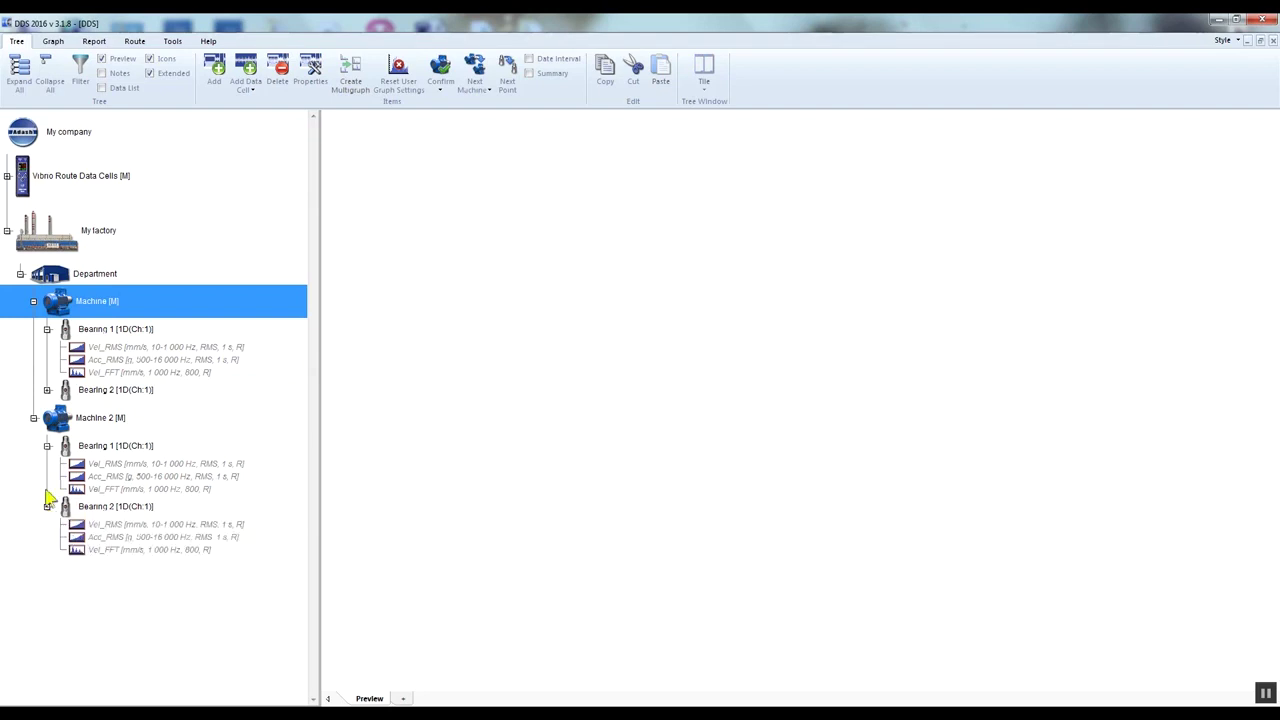
pyautogui.click(47, 390)
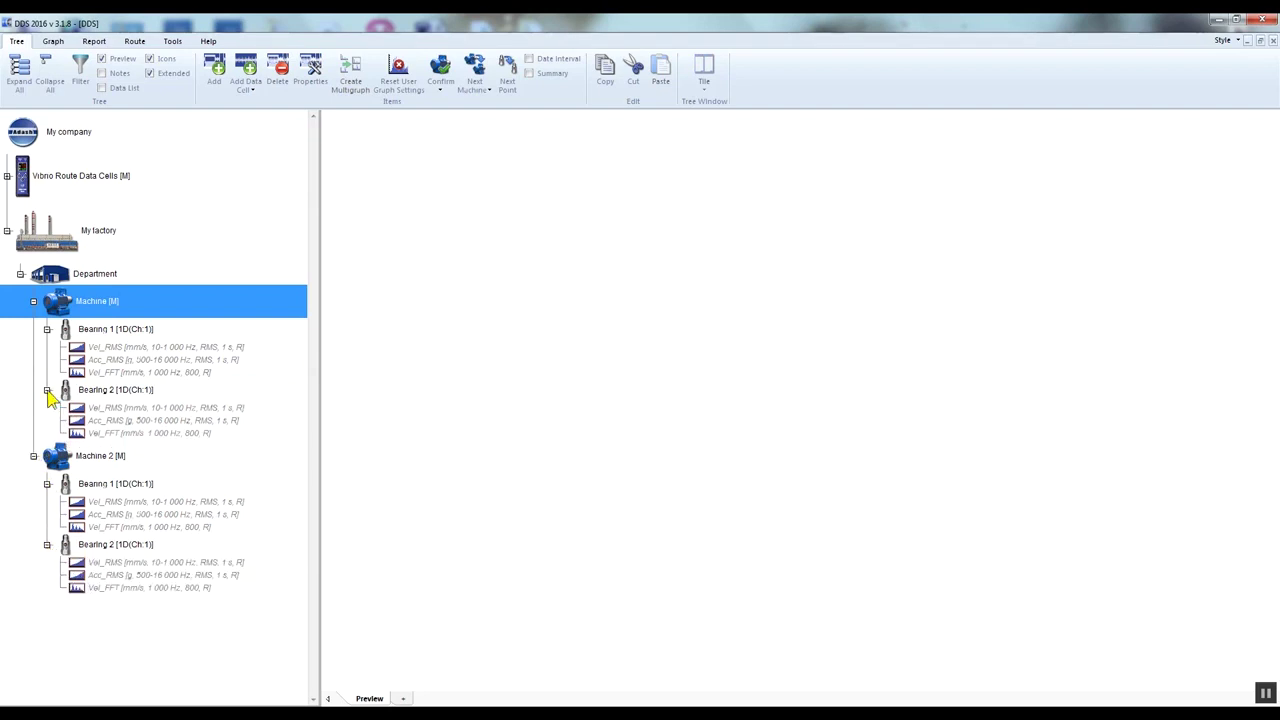
# Show the route list and open the A4900 Vibrio M instrument window alongside the tree
pyautogui.click(25, 240)
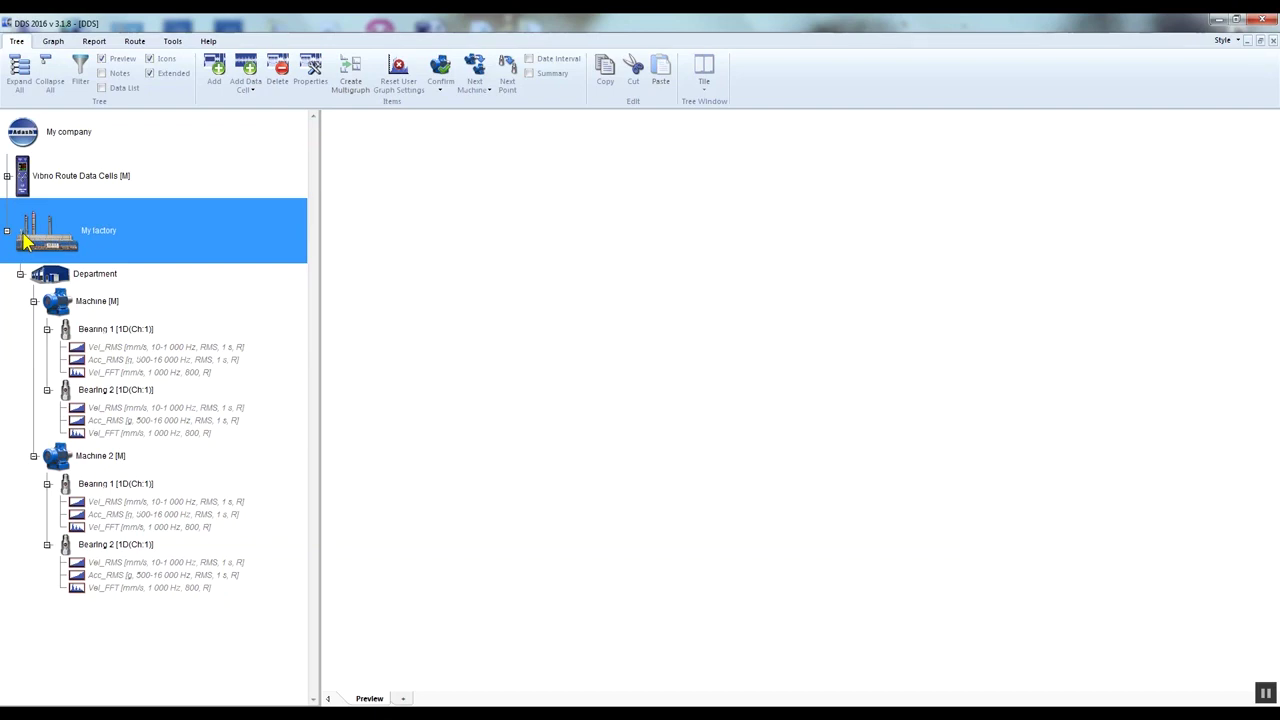
pyautogui.click(136, 41)
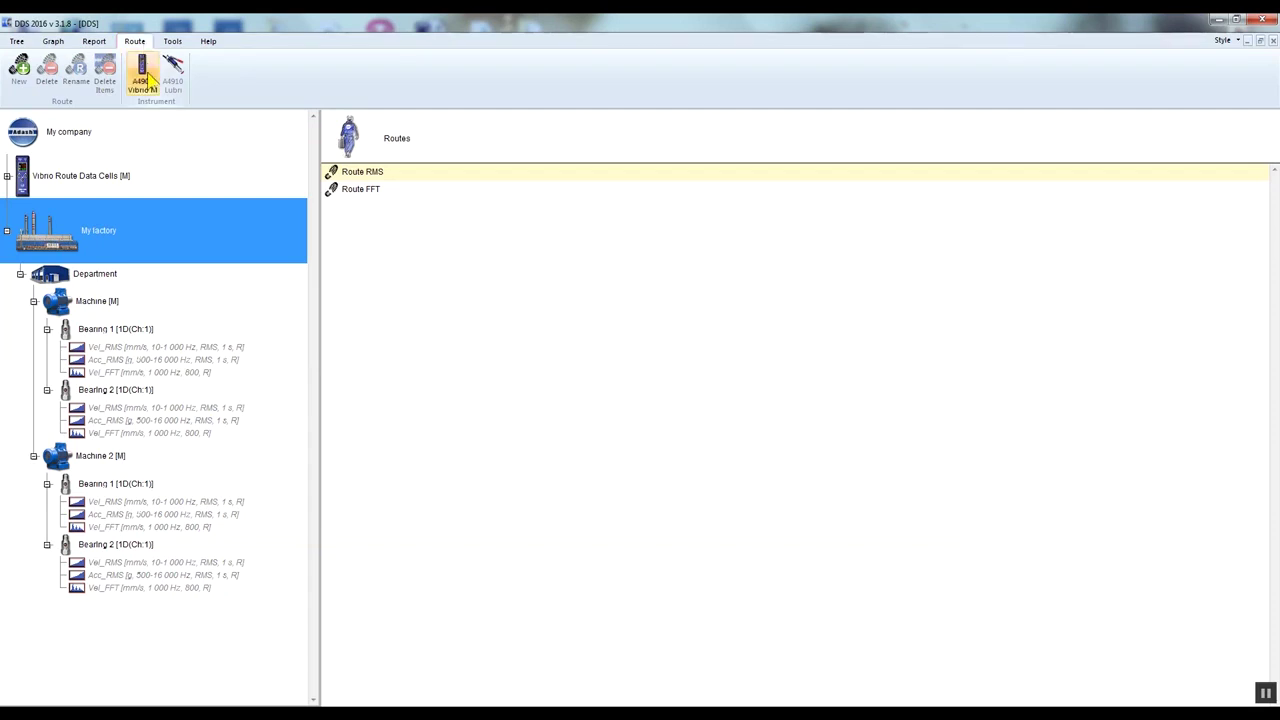
pyautogui.click(145, 84)
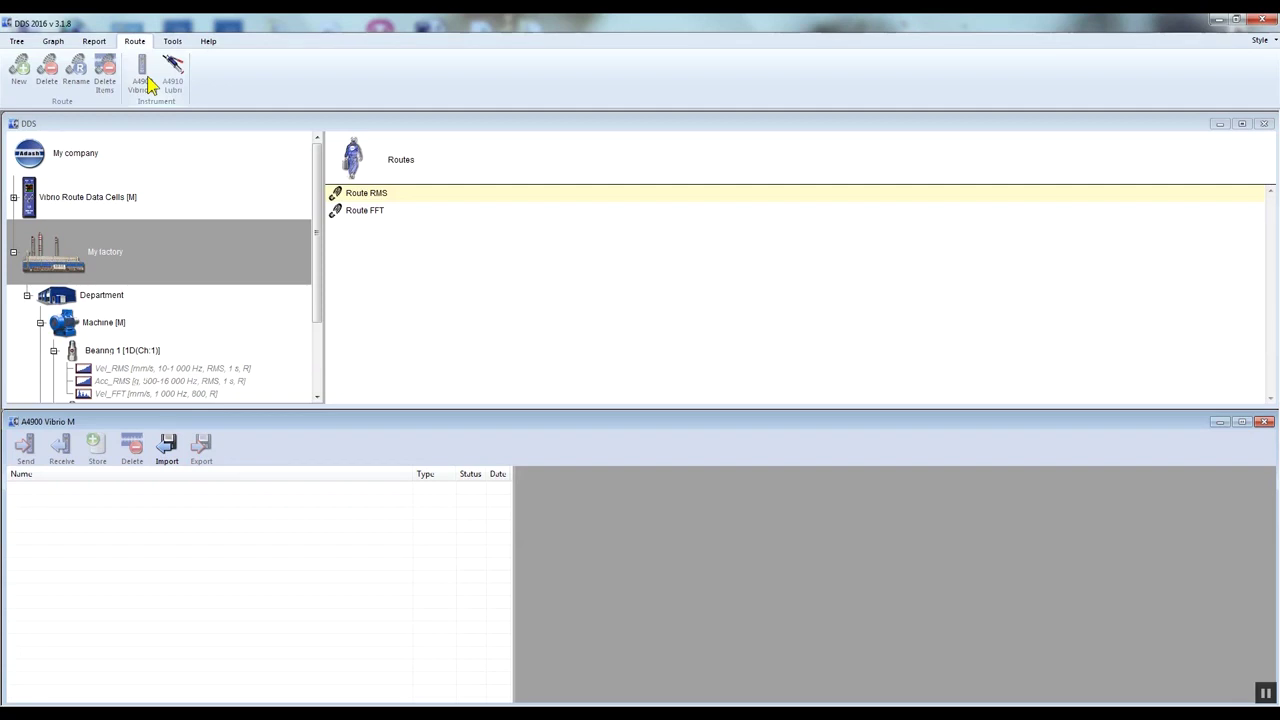
# Create a route from the whole My factory tree item, keeping the name "My factory", and select it in the route list
pyautogui.click(13, 253)
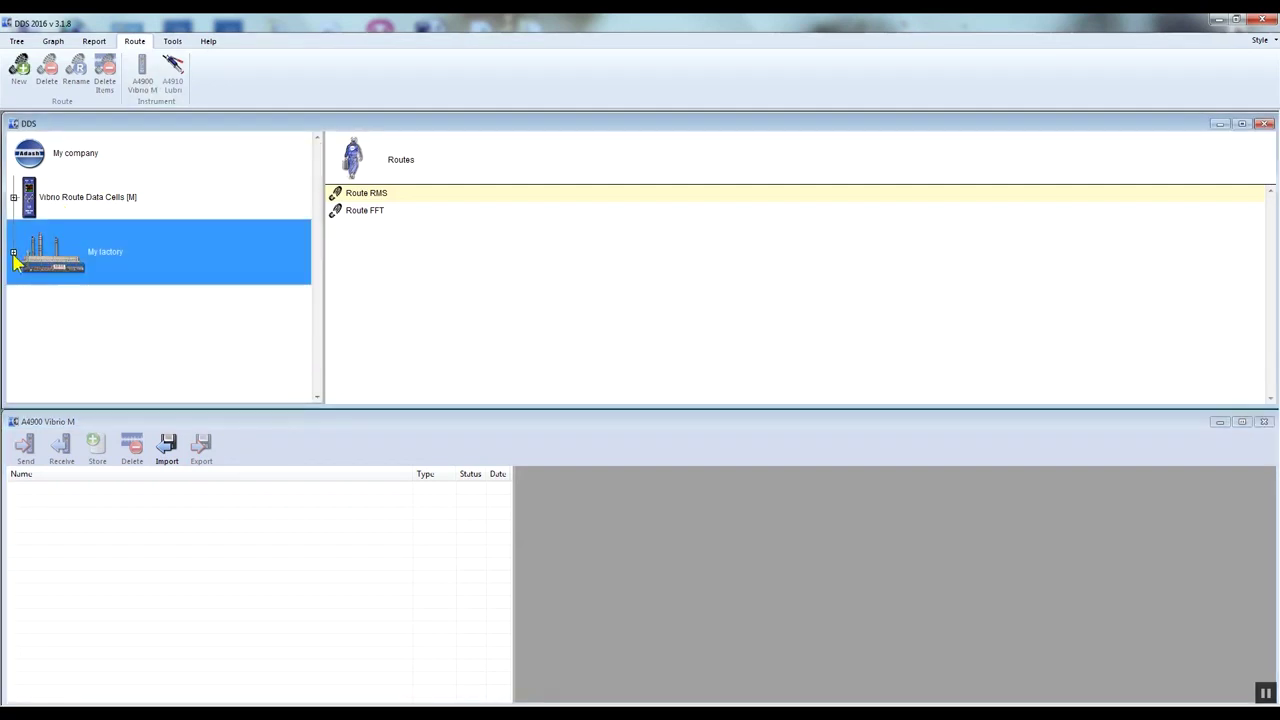
pyautogui.moveTo(303, 254); pyautogui.dragTo(374, 229)
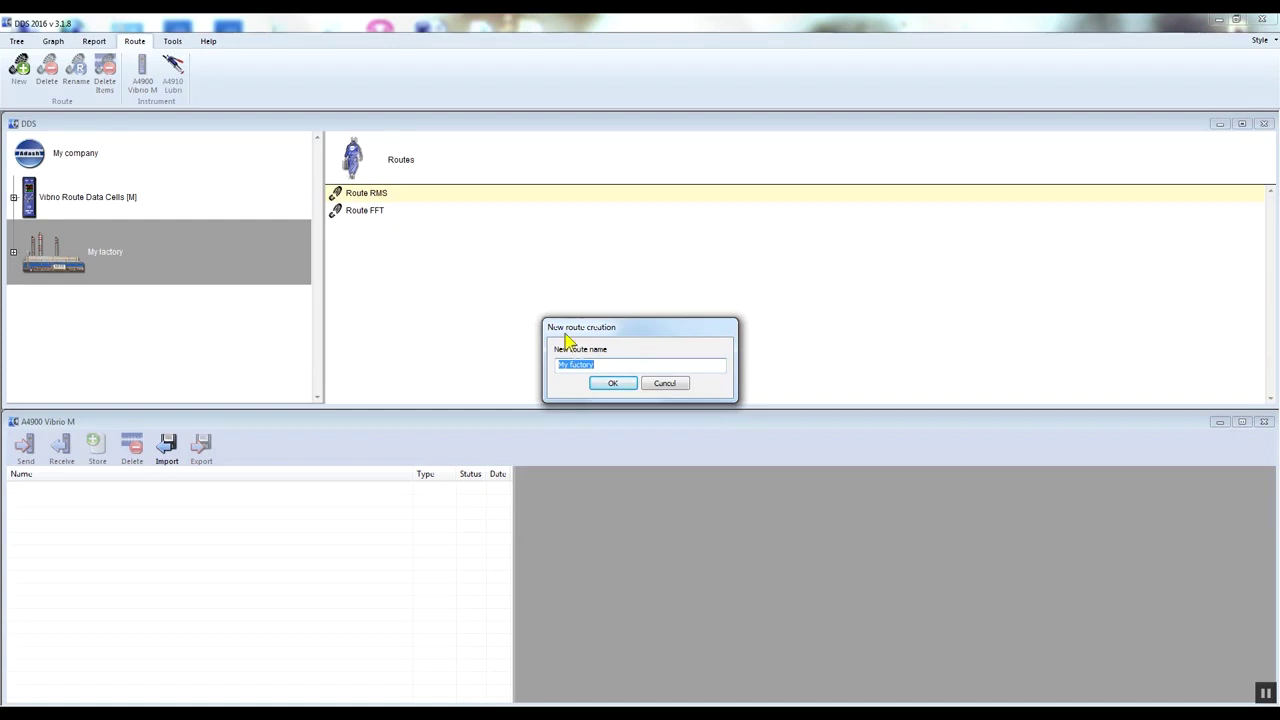
pyautogui.click(626, 388)
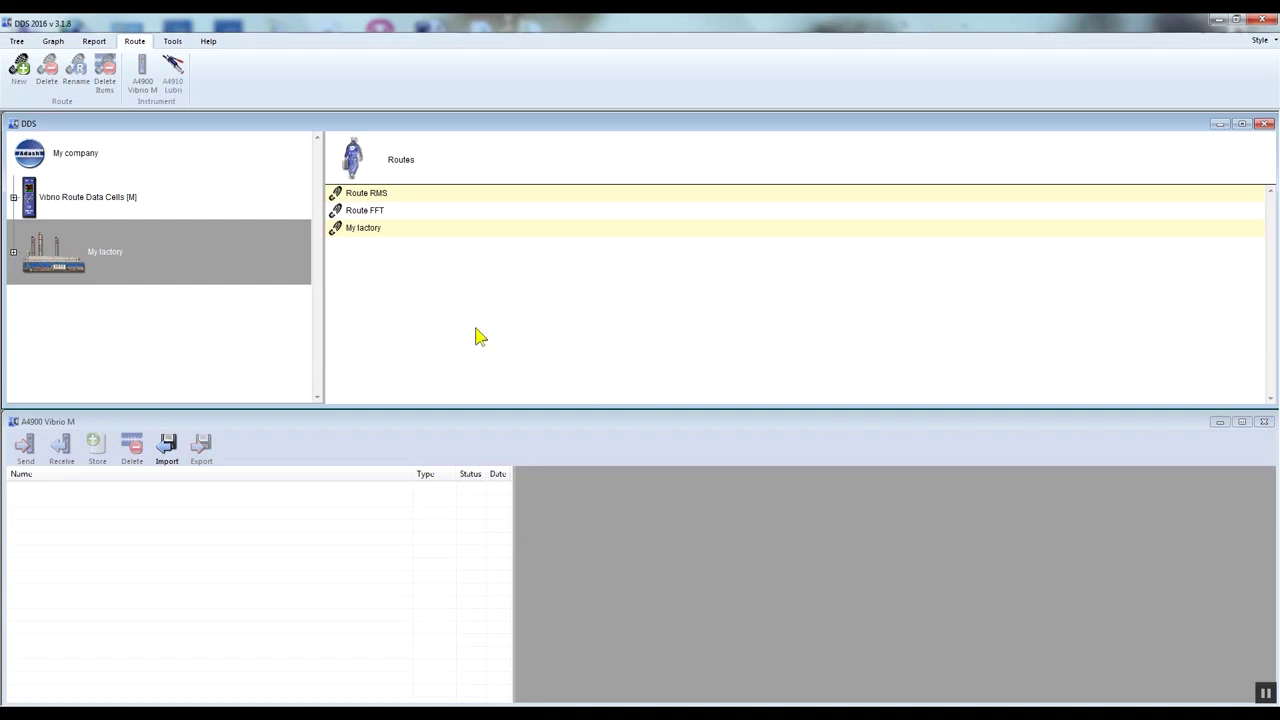
pyautogui.click(386, 230)
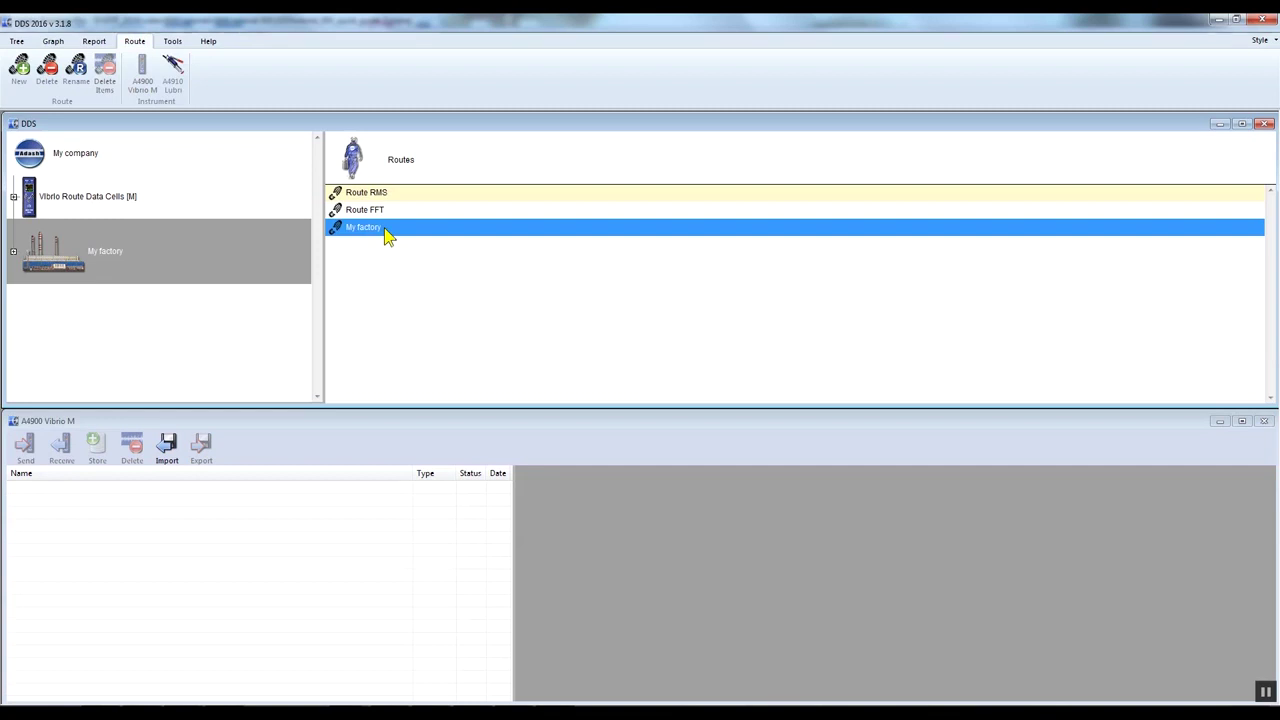
# Load the My factory route with all data cells into the A4900 Vibrio M window and send it to the instrument, accepting the memory erase
pyautogui.moveTo(386, 230); pyautogui.dragTo(81, 489)
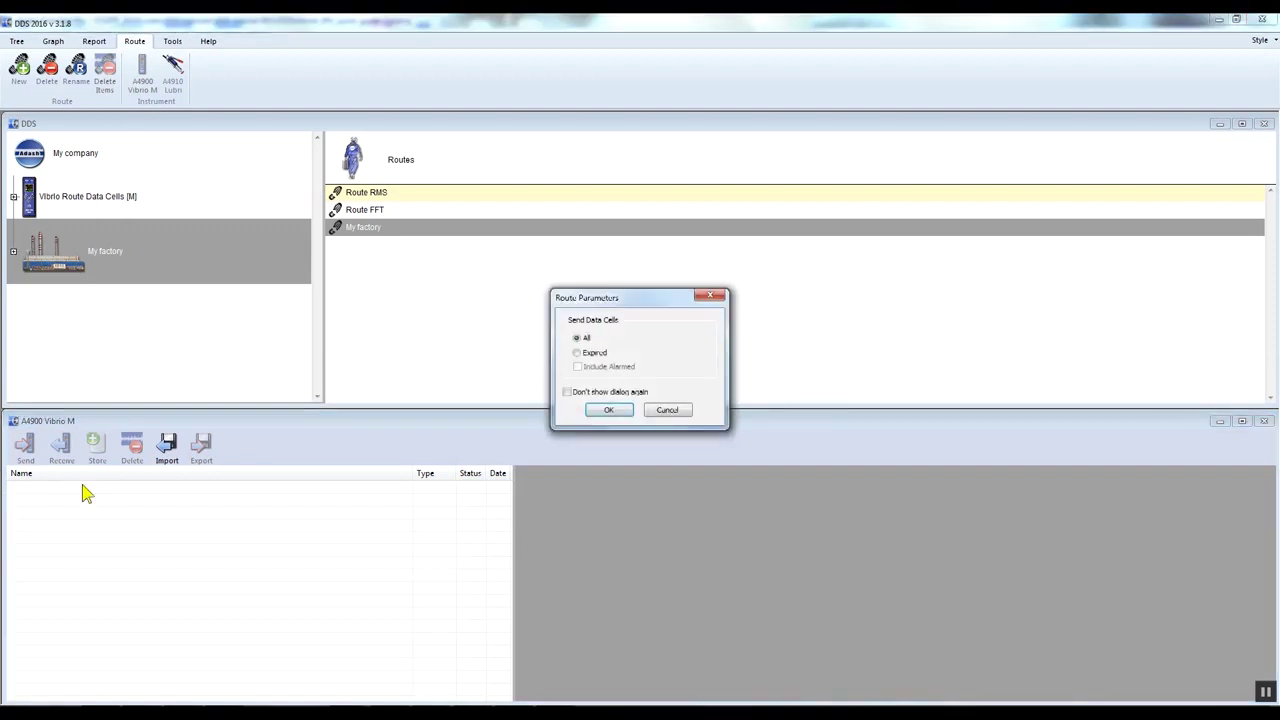
pyautogui.click(622, 410)
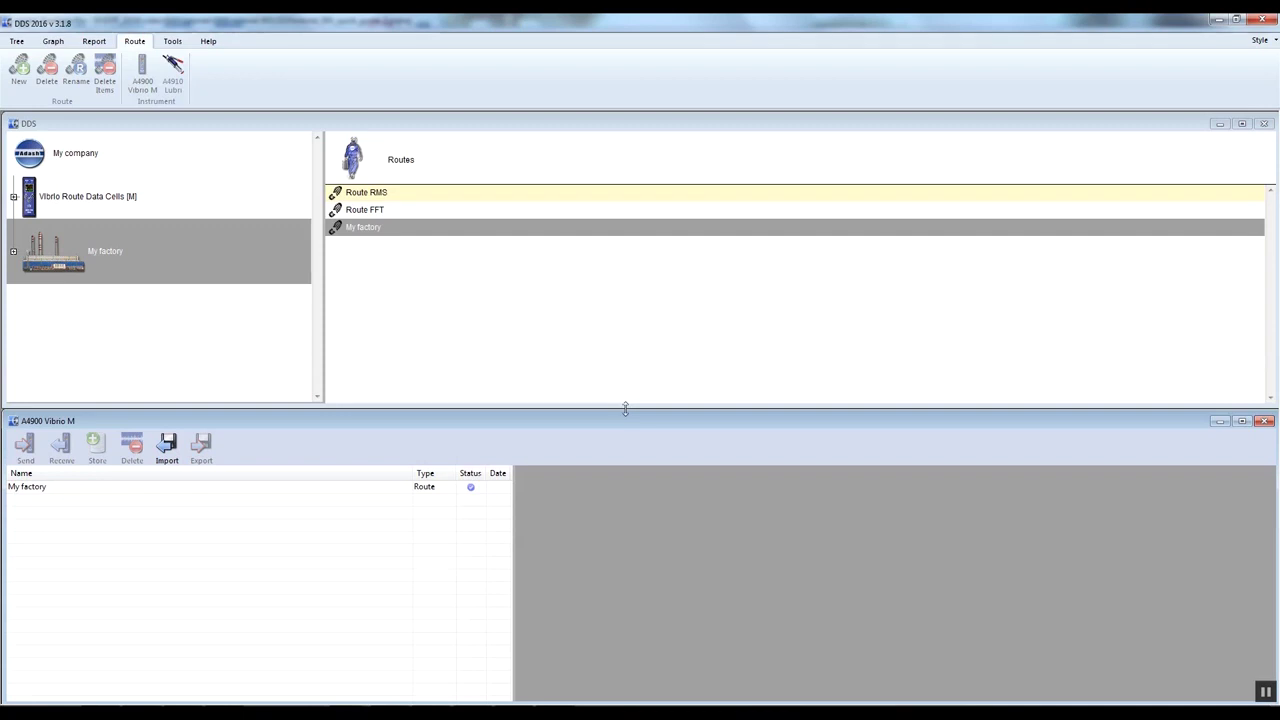
pyautogui.click(92, 492)
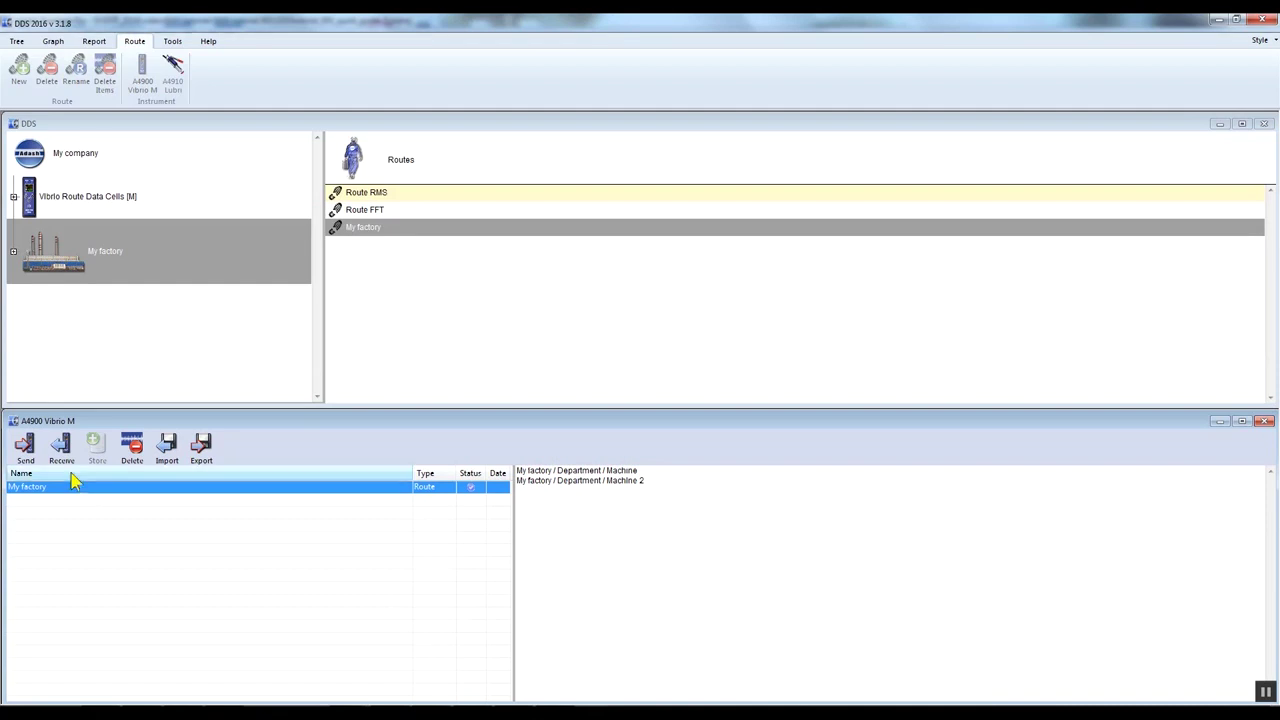
pyautogui.click(26, 450)
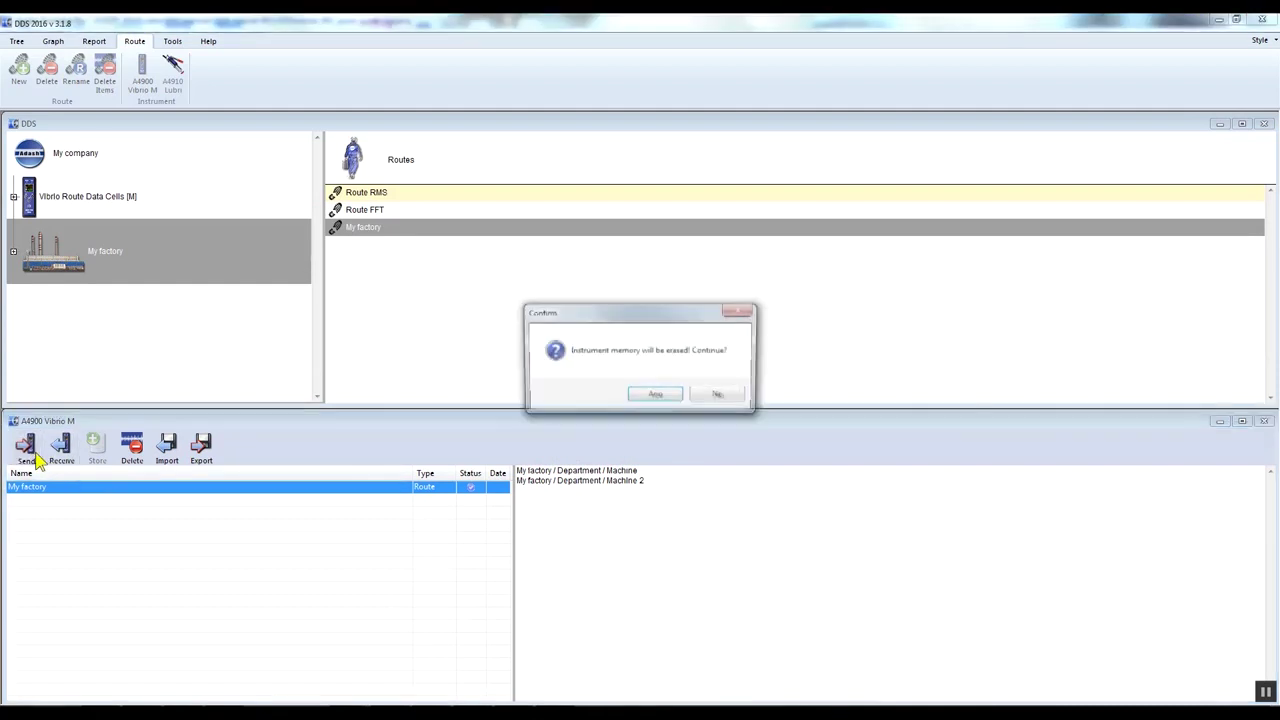
pyautogui.click(657, 397)
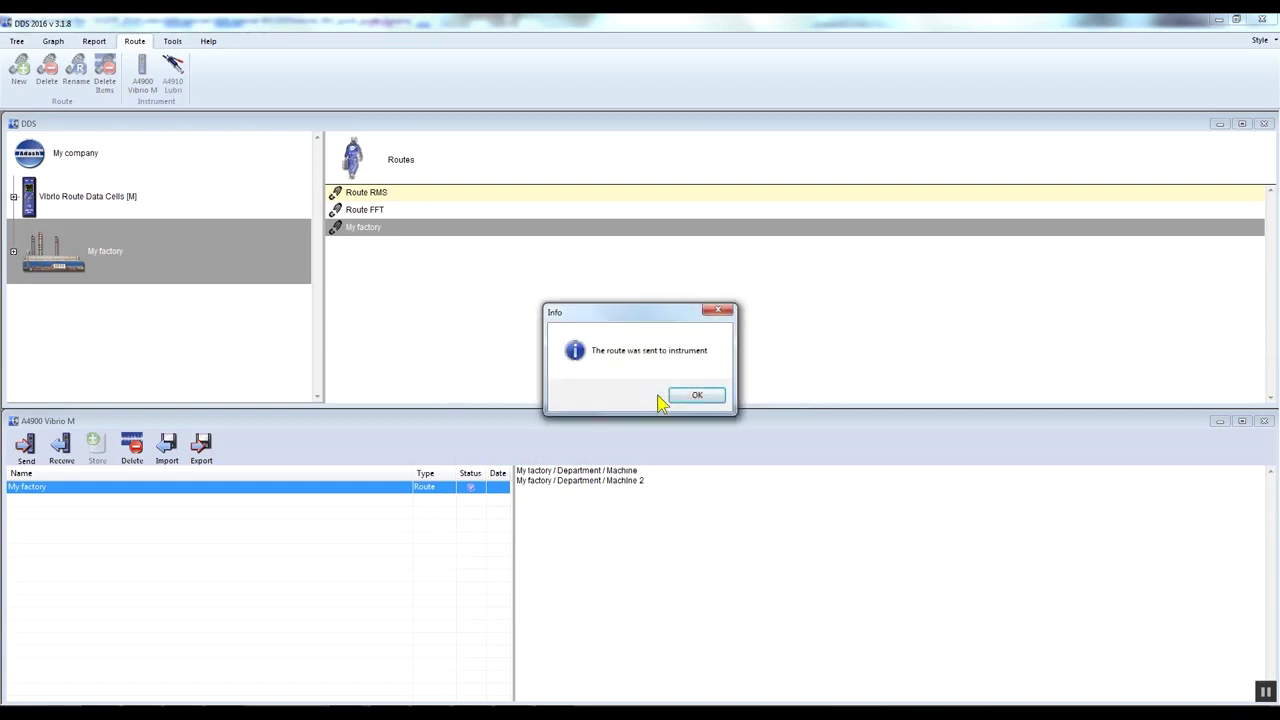
pyautogui.click(698, 398)
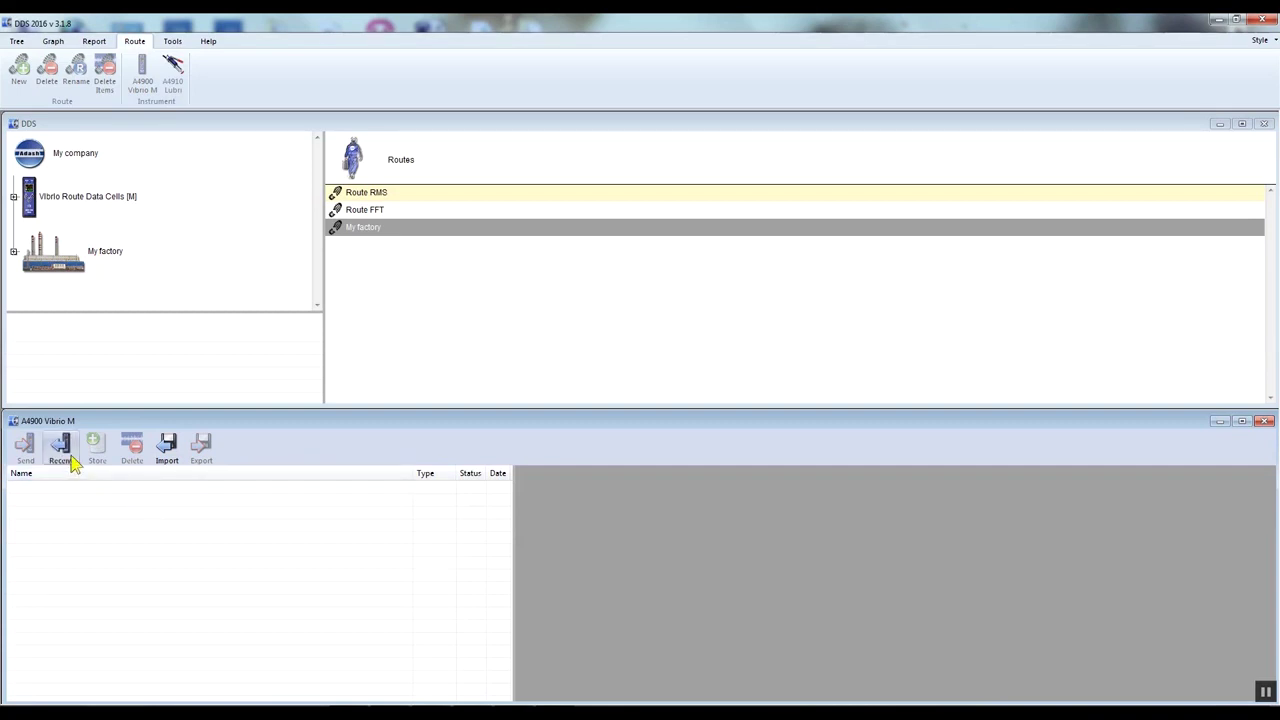
# Receive the measured My factory route from the A4900 Vibrio M and store its readings to the tree
pyautogui.click(62, 450)
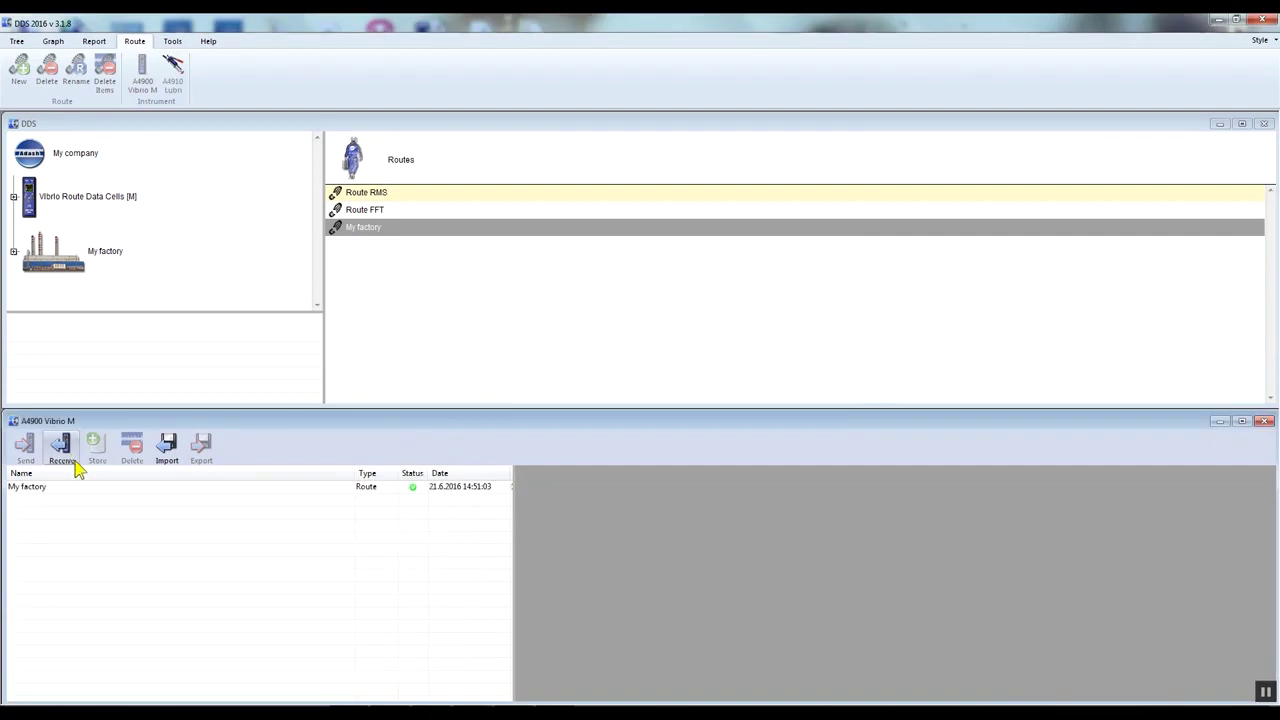
pyautogui.click(99, 494)
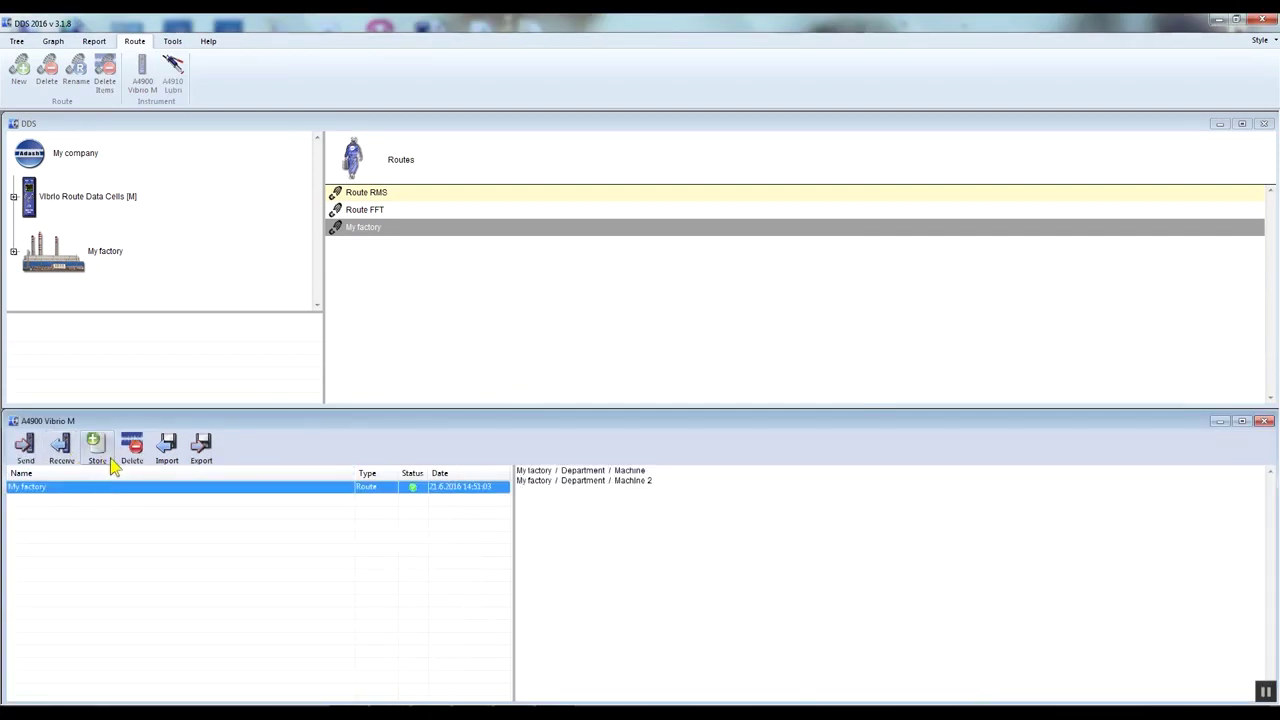
pyautogui.click(112, 467)
pyautogui.click(97, 450)
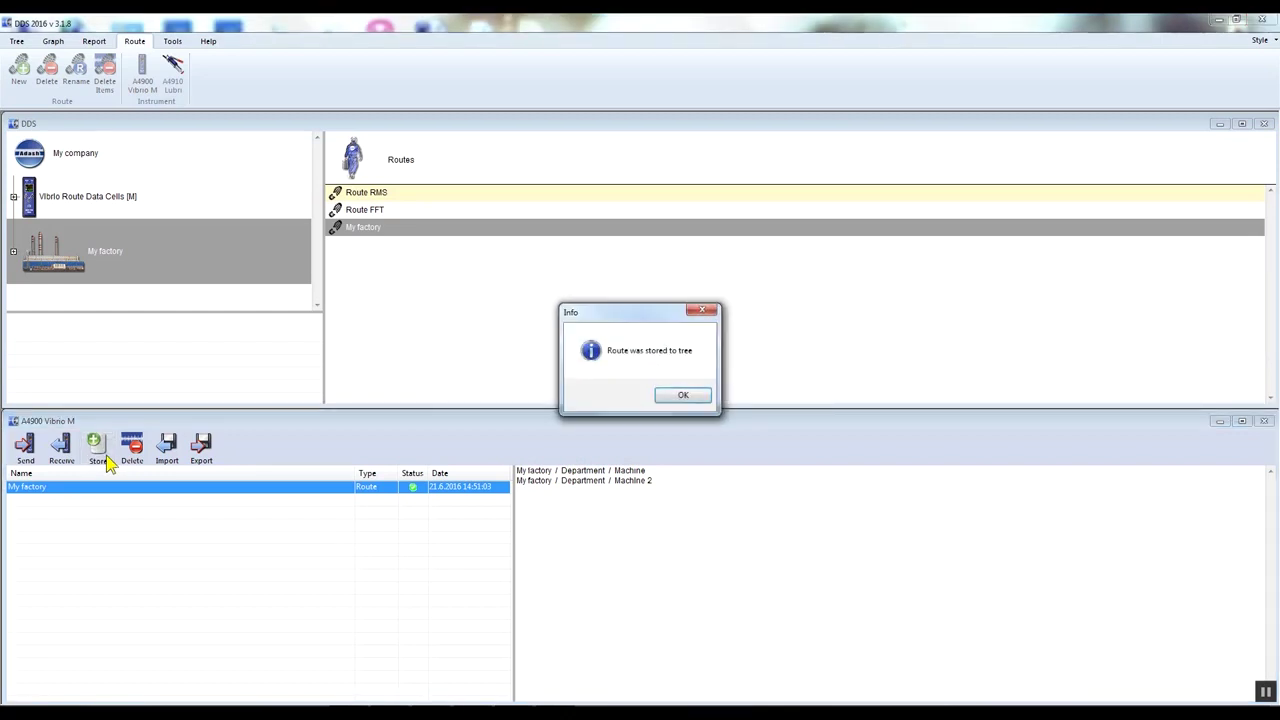
pyautogui.click(684, 396)
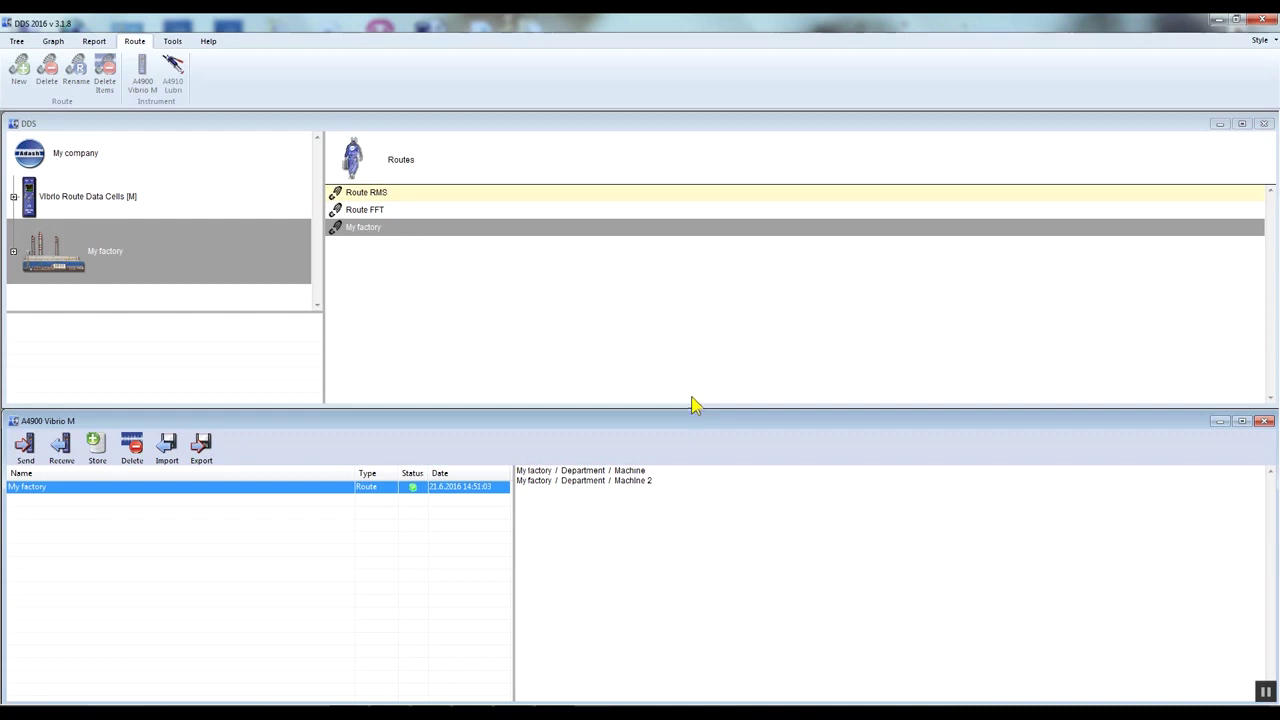
# Switch to the graph view, expand My factory down to Machine, and show the graphs of Bearing 1
pyautogui.click(53, 41)
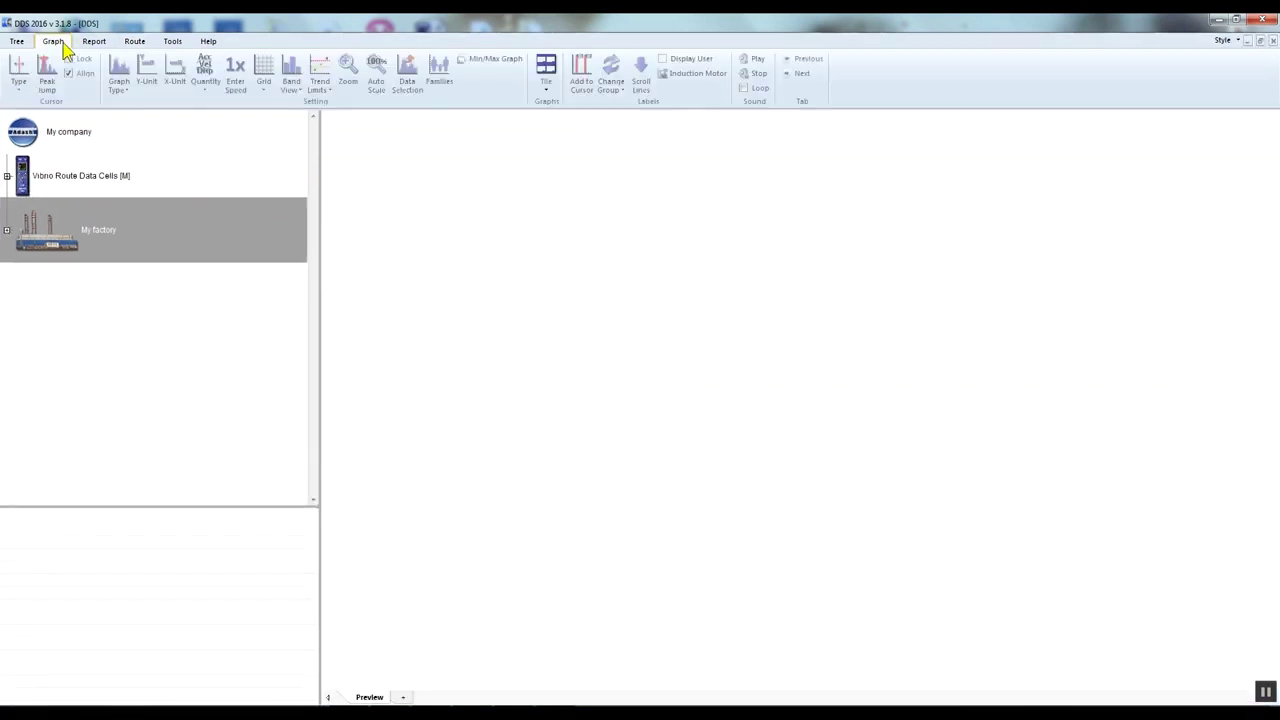
pyautogui.click(7, 231)
pyautogui.click(20, 273)
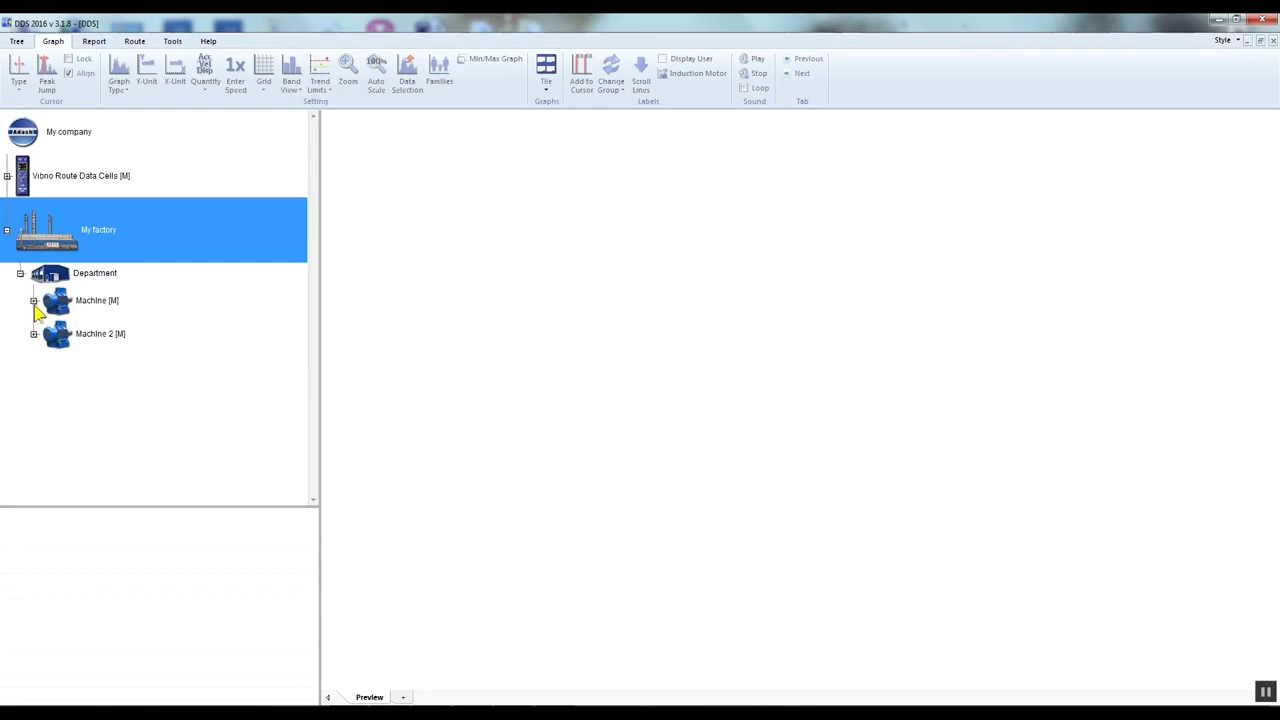
pyautogui.click(33, 301)
pyautogui.click(72, 330)
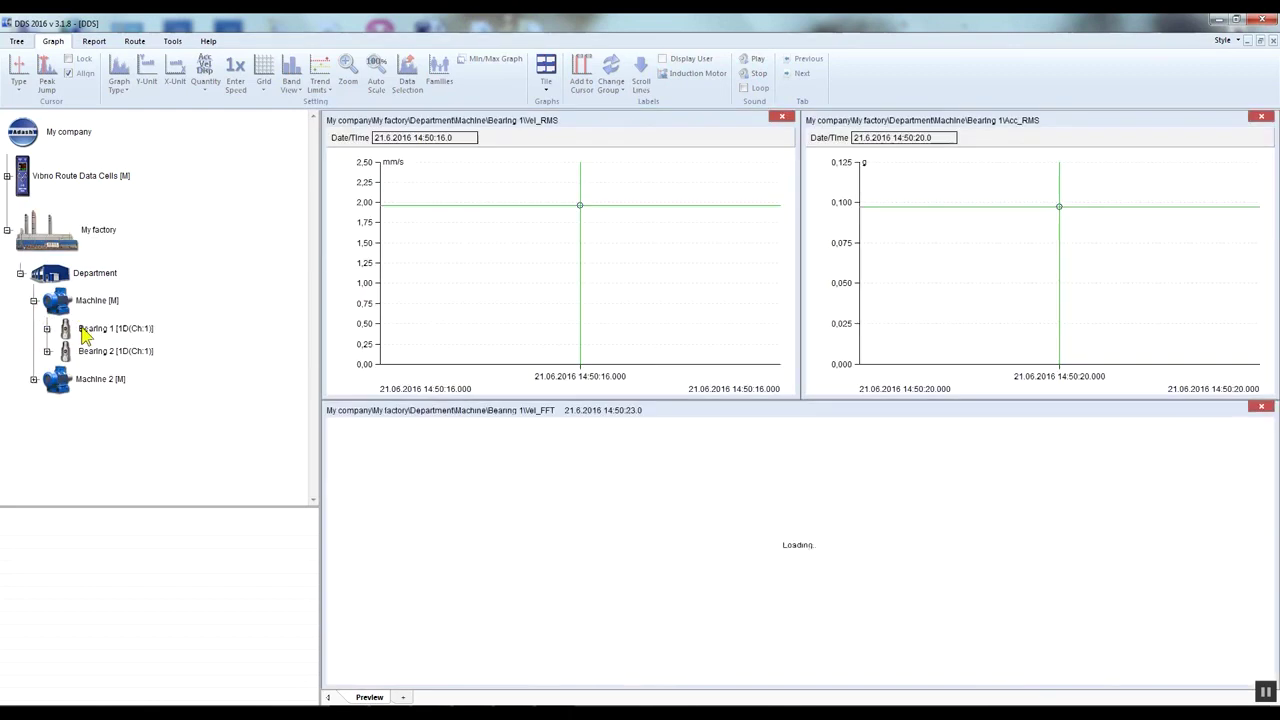
# Examine Bearing 1's Vel_RMS, Acc_RMS and Vel_FFT data cells one by one, ending with the combined graphs of the bearing
pyautogui.click(47, 329)
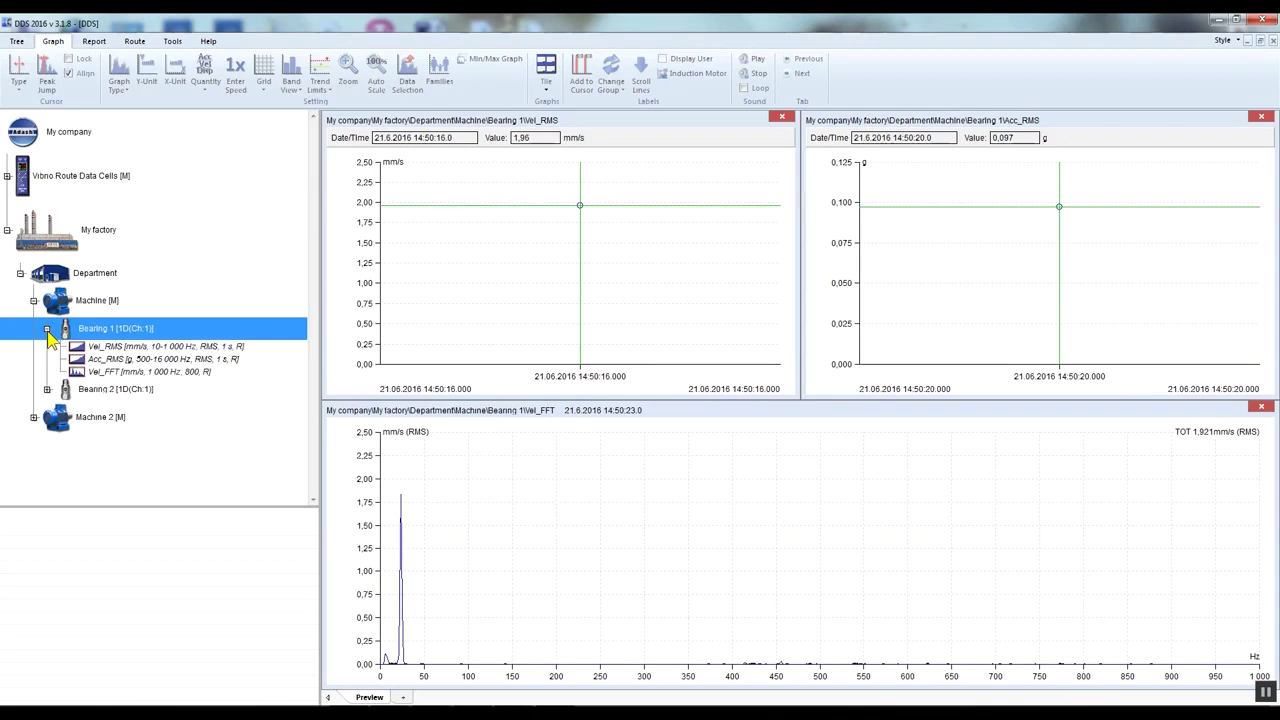
pyautogui.click(106, 348)
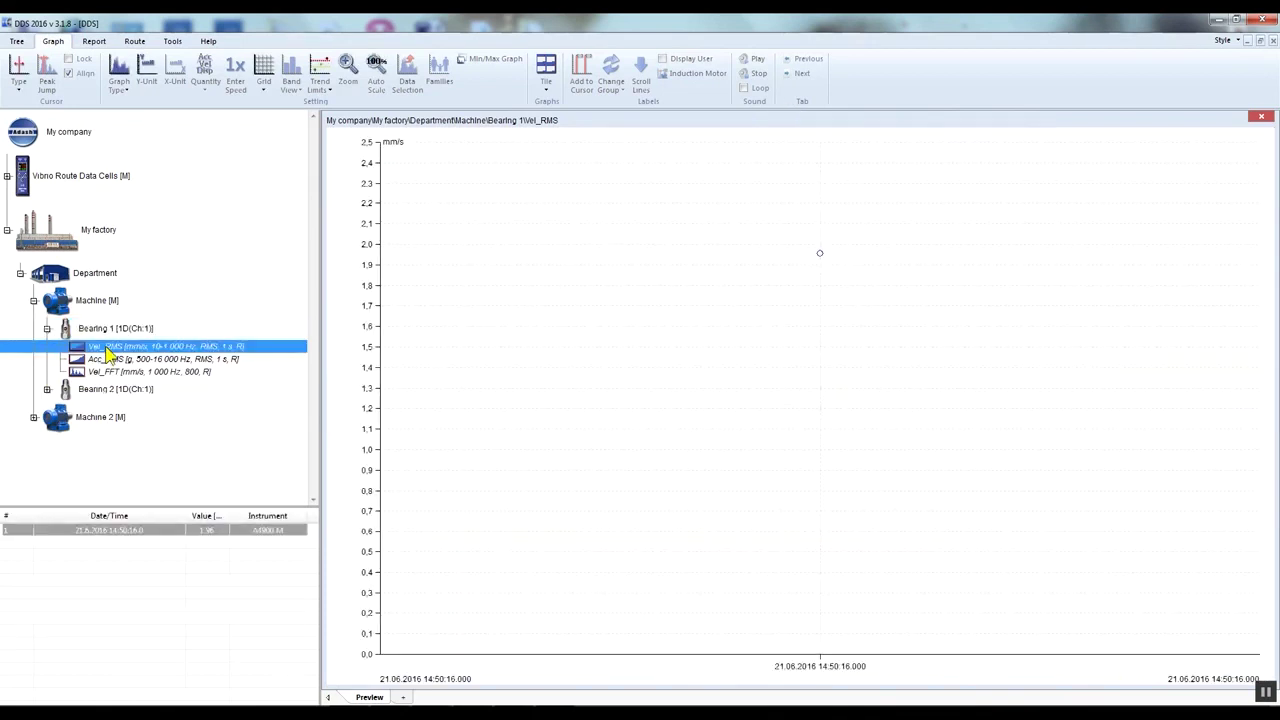
pyautogui.click(106, 361)
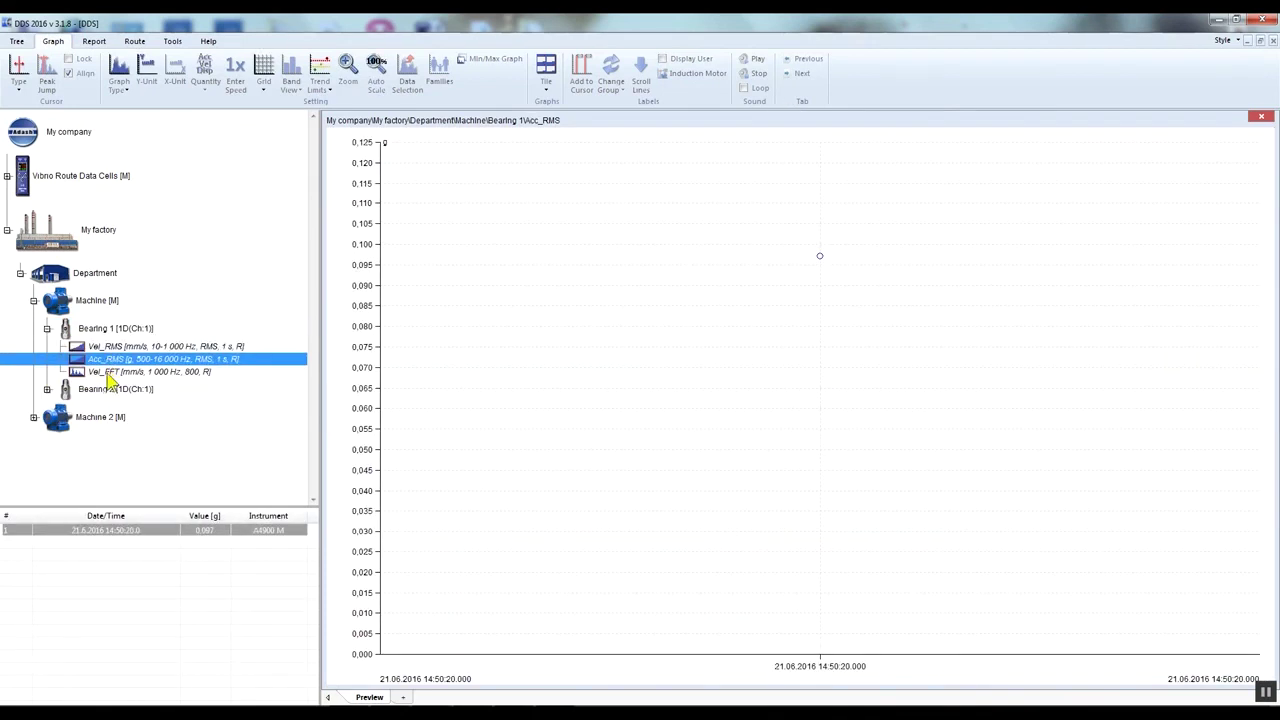
pyautogui.click(110, 373)
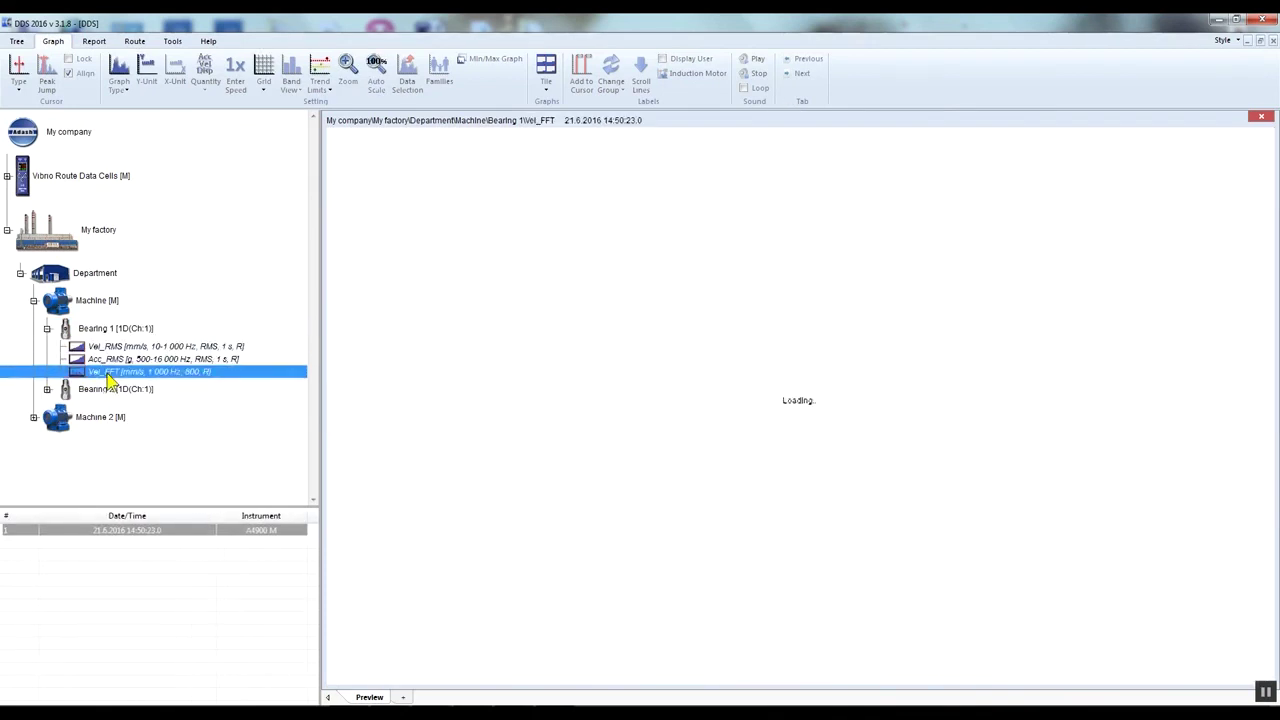
pyautogui.click(101, 334)
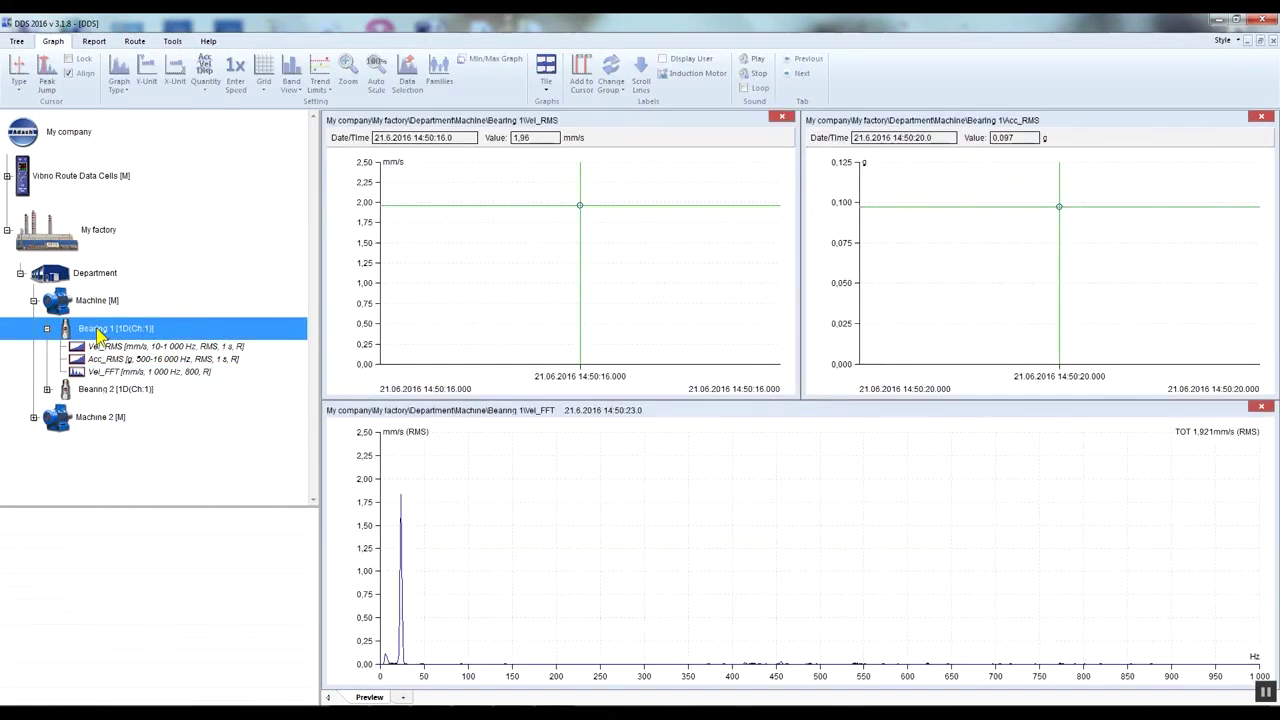